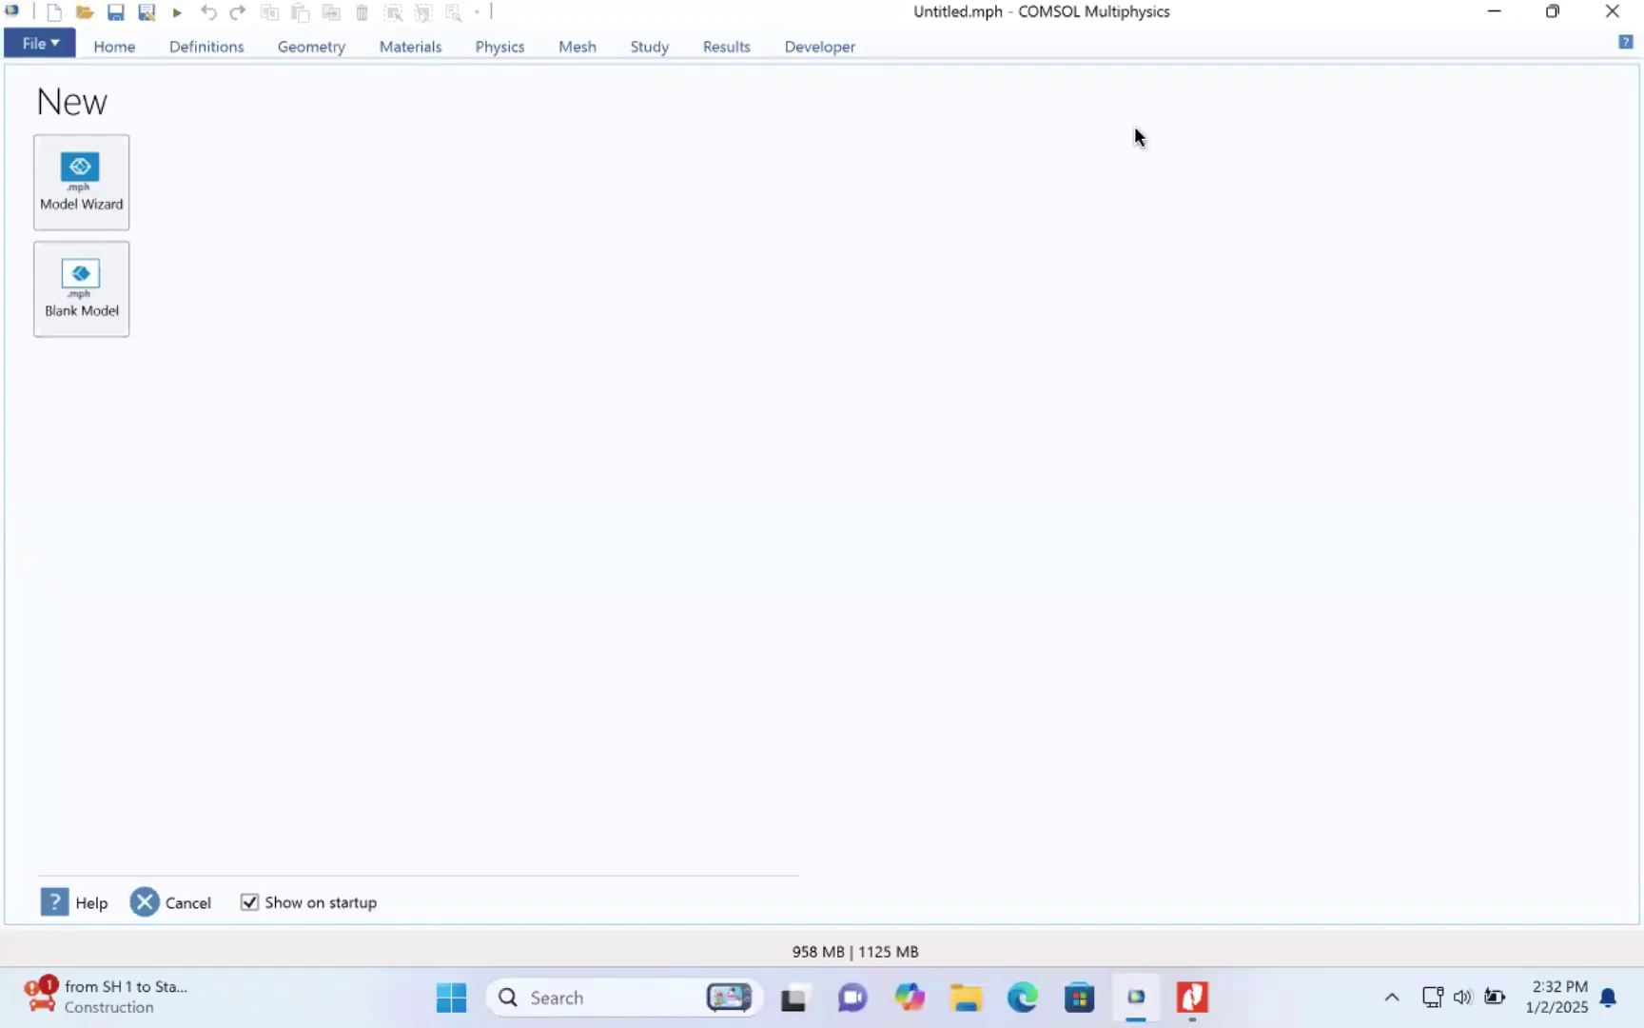
- Start a 2D model and select Secondary Current Distribution (cd) under Electrochemistry > Primary and Secondary Current Distribution
{"action": "left_click", "coordinate": [101, 196]}
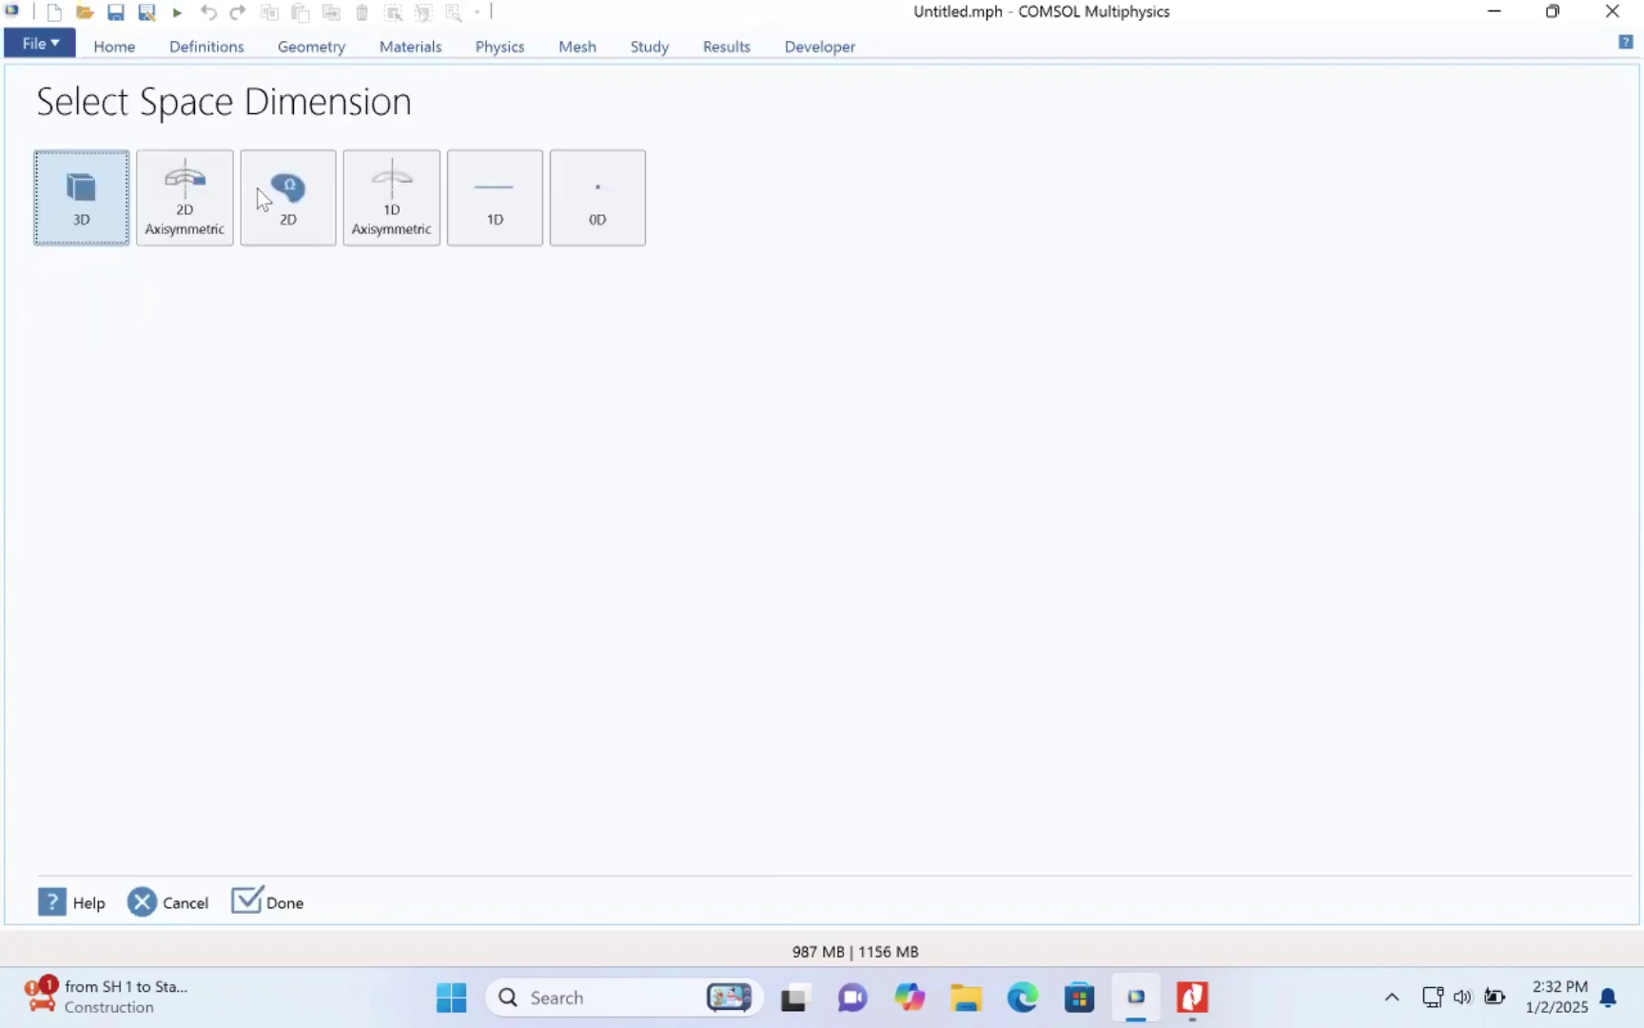
{"action": "left_click", "coordinate": [308, 203]}
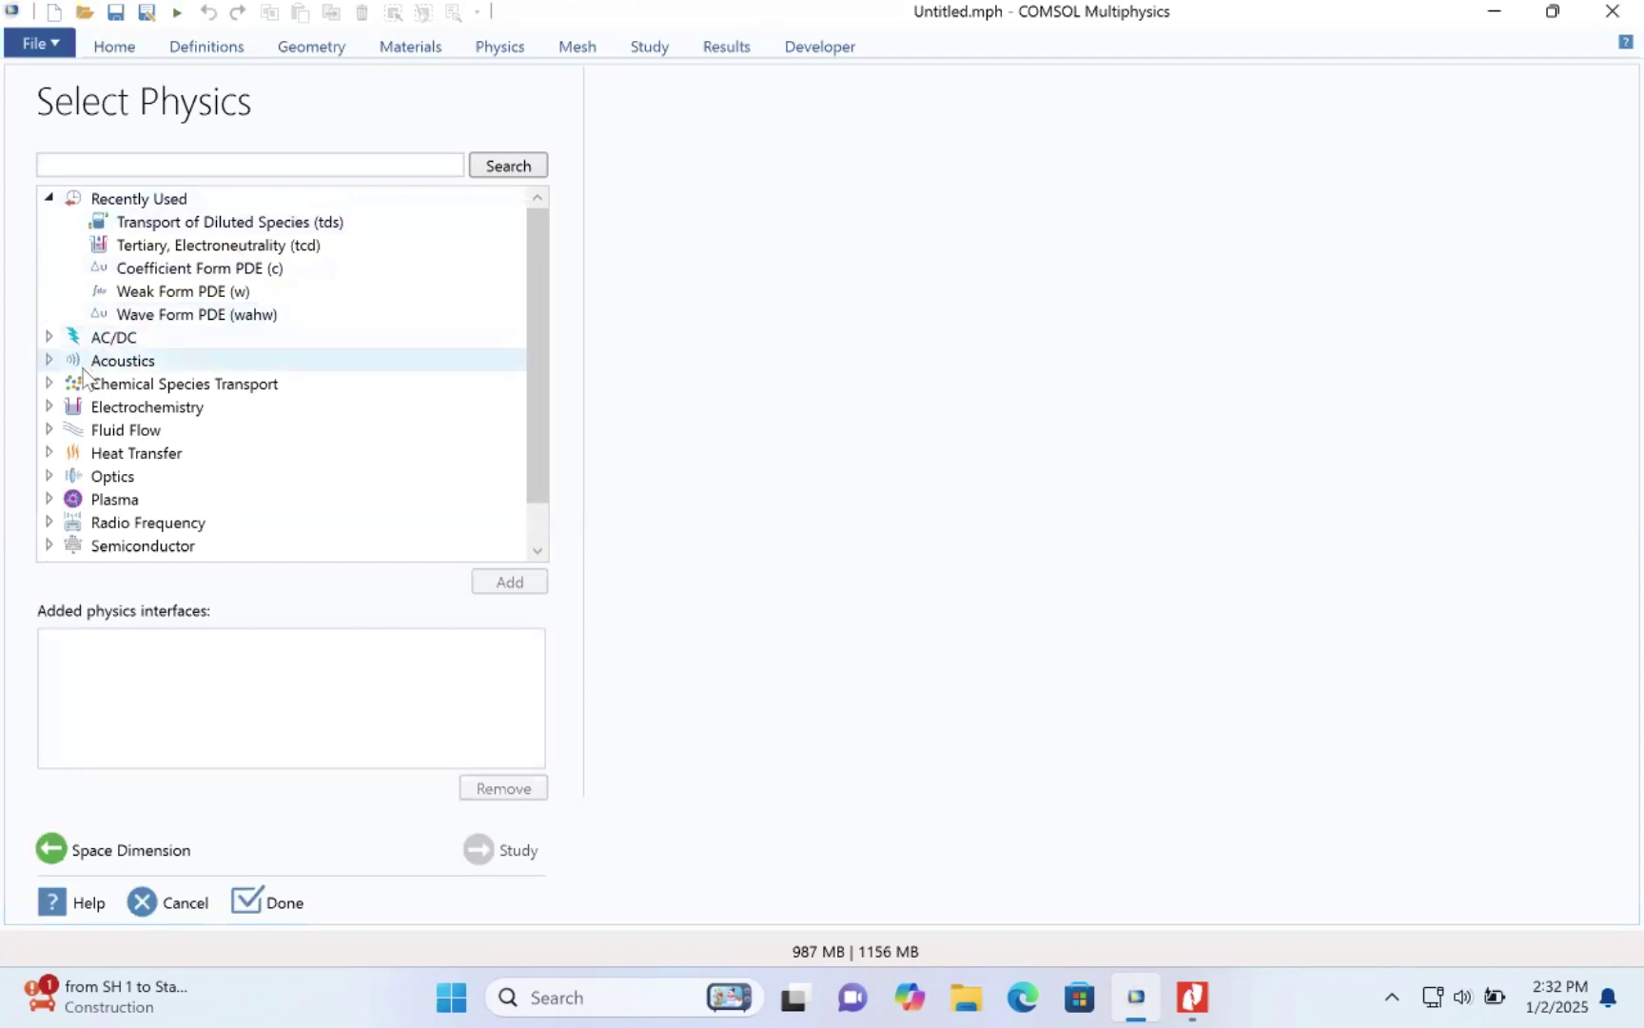
{"action": "left_click", "coordinate": [47, 406]}
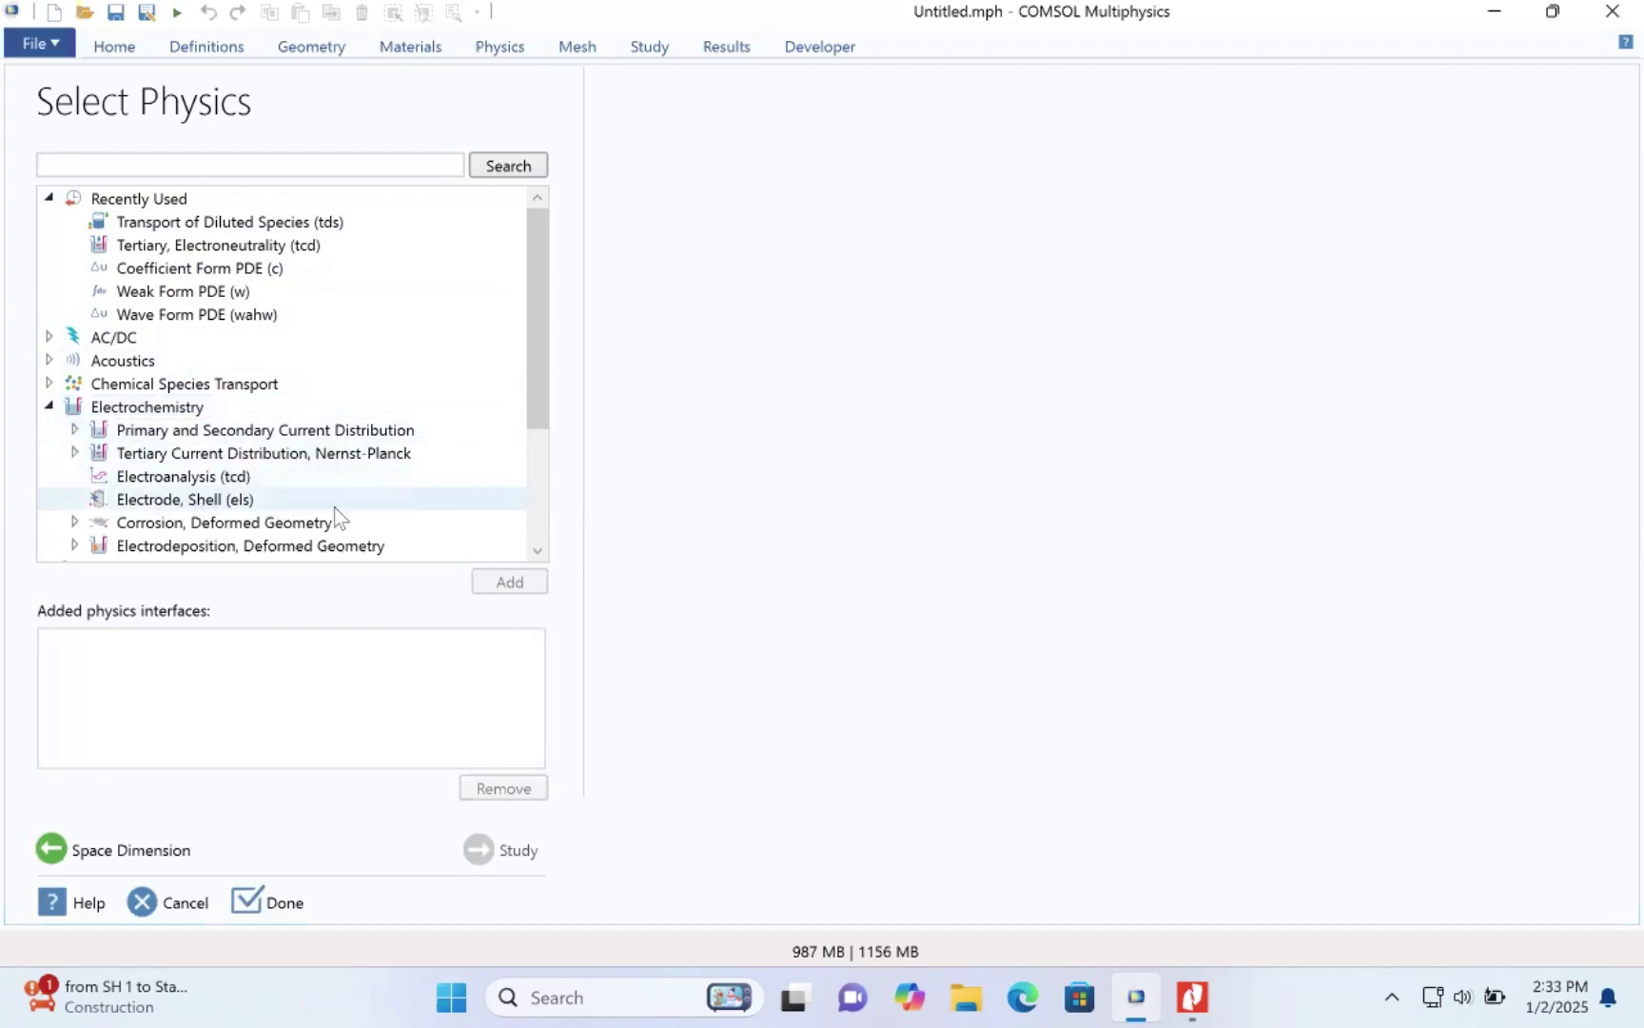
{"action": "left_click_drag", "start_coordinate": [532, 527], "coordinate": [532, 514]}
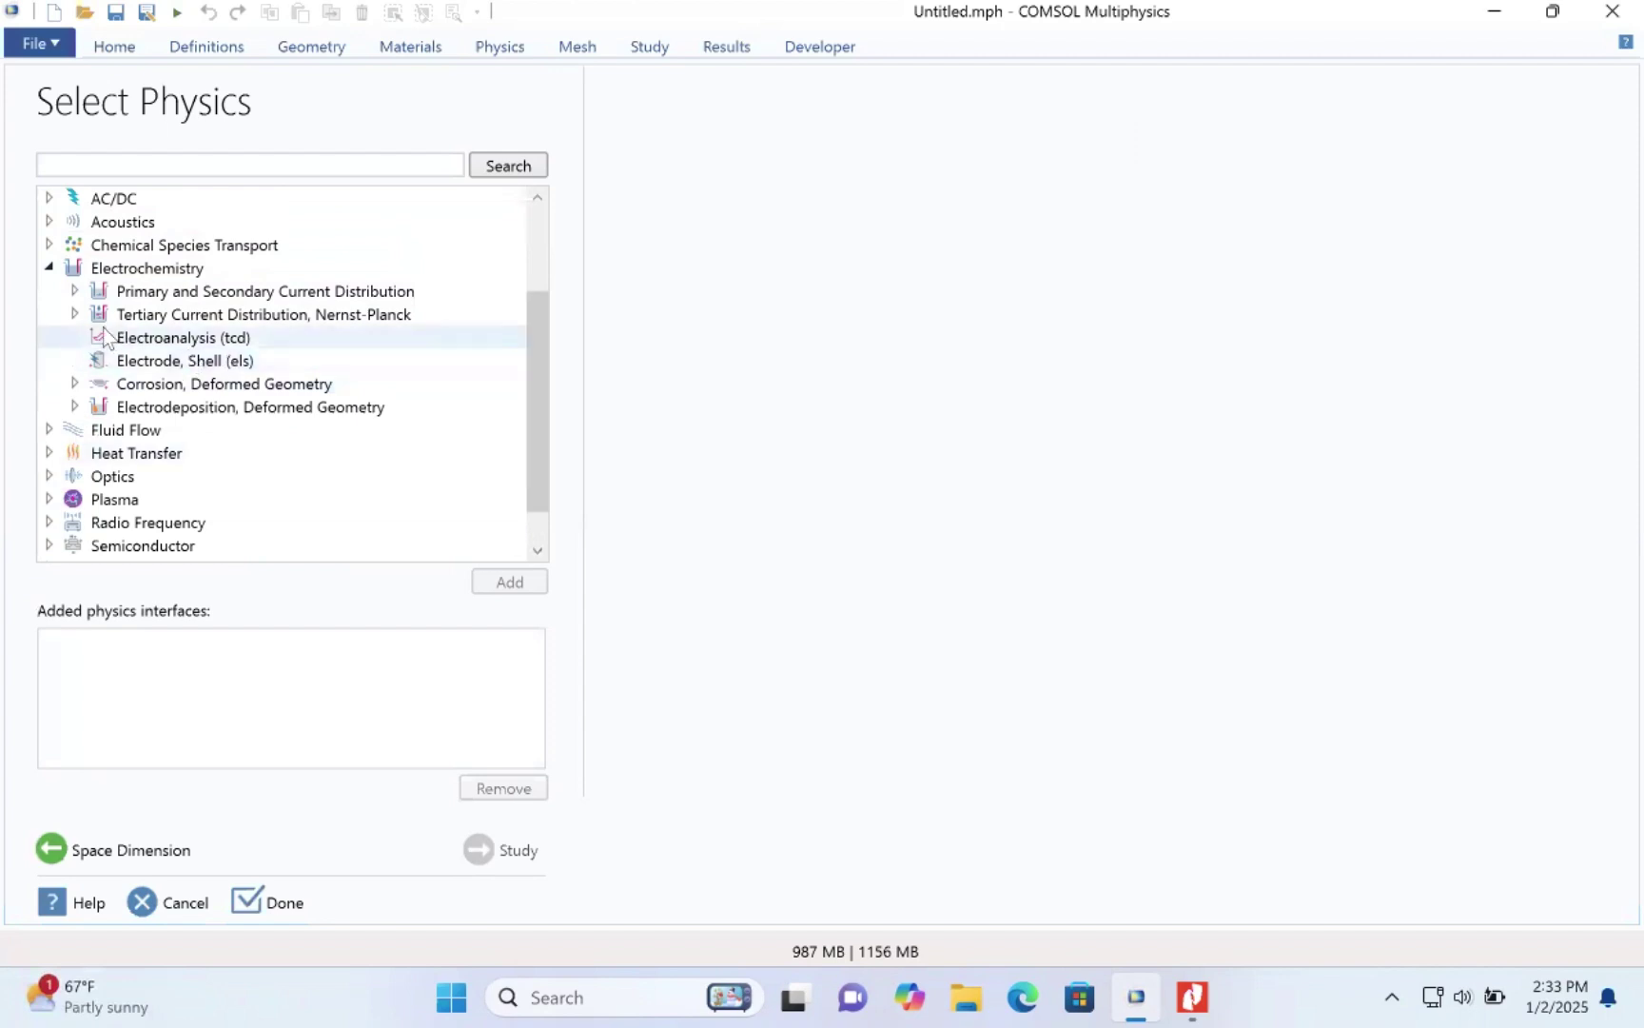
{"action": "left_click", "coordinate": [73, 315]}
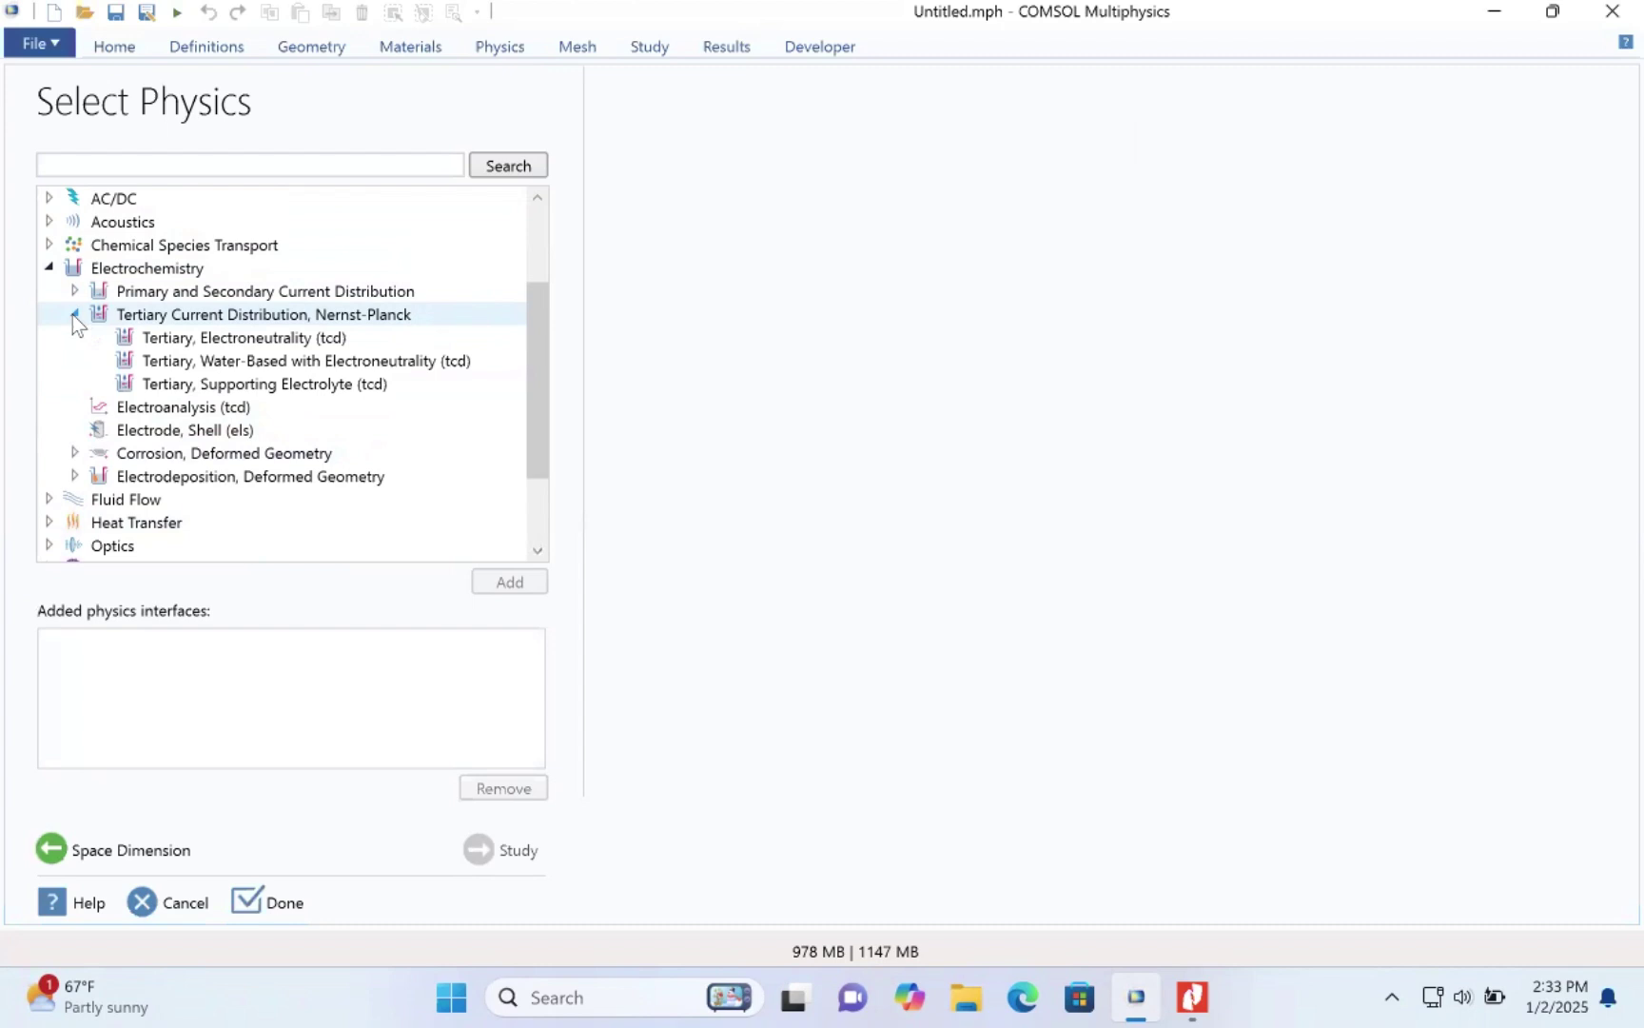
{"action": "left_click", "coordinate": [73, 292]}
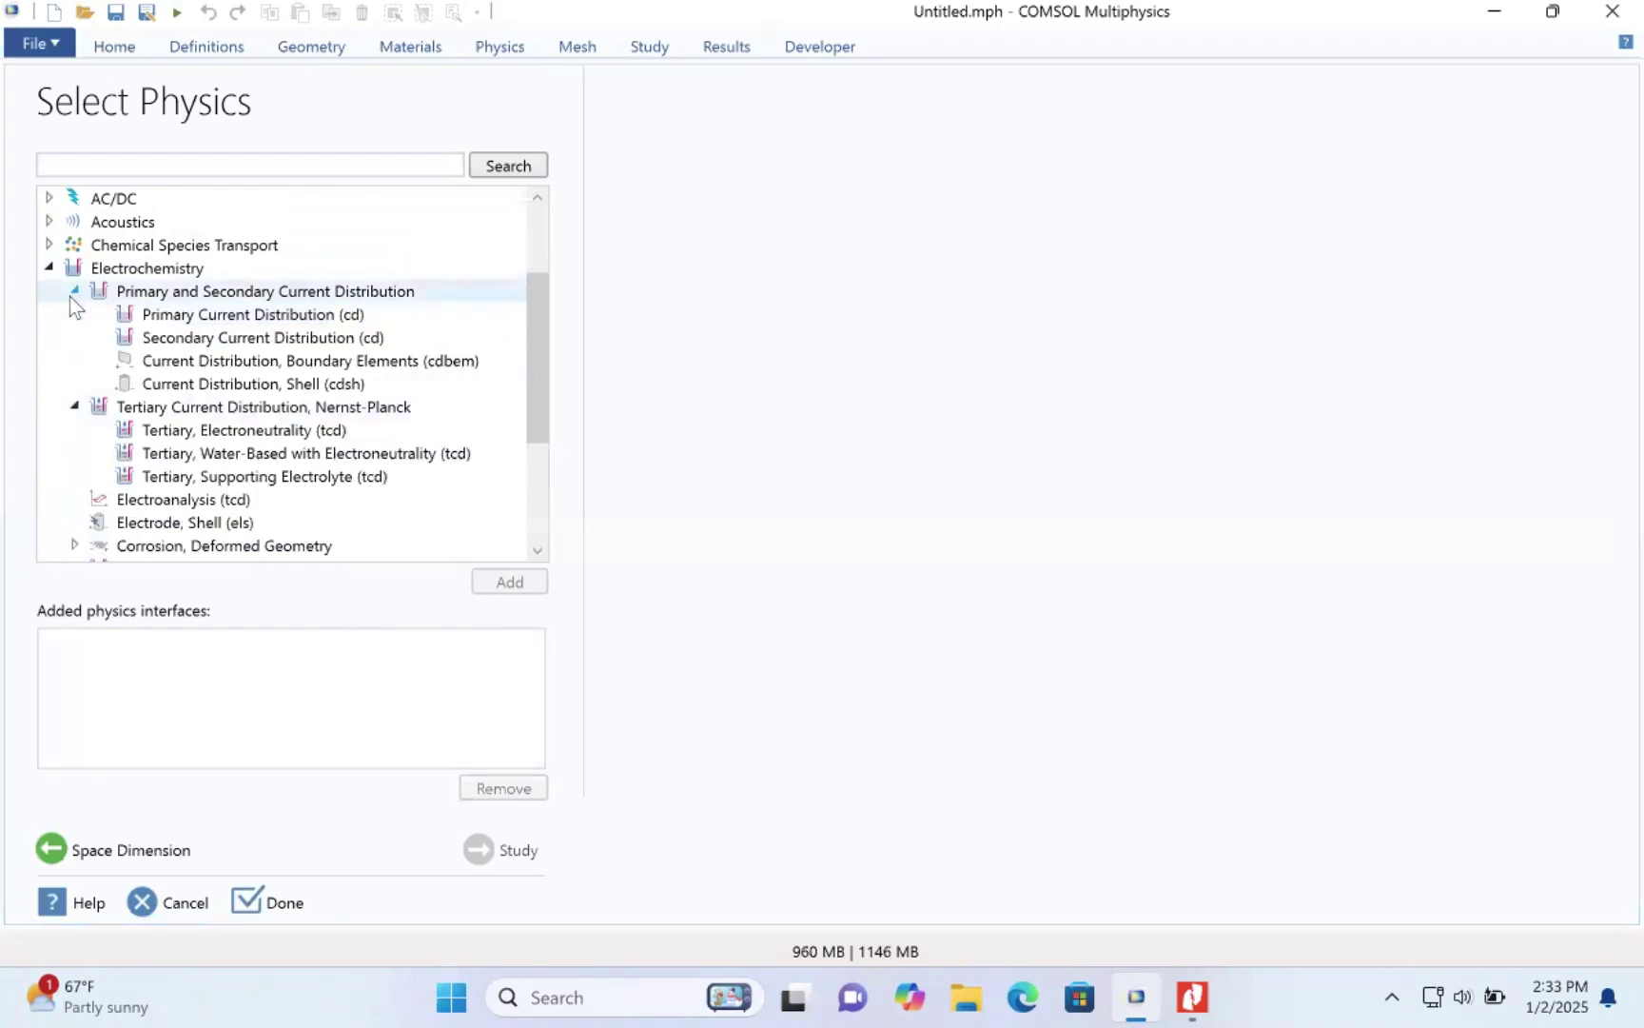
{"action": "left_click", "coordinate": [151, 340]}
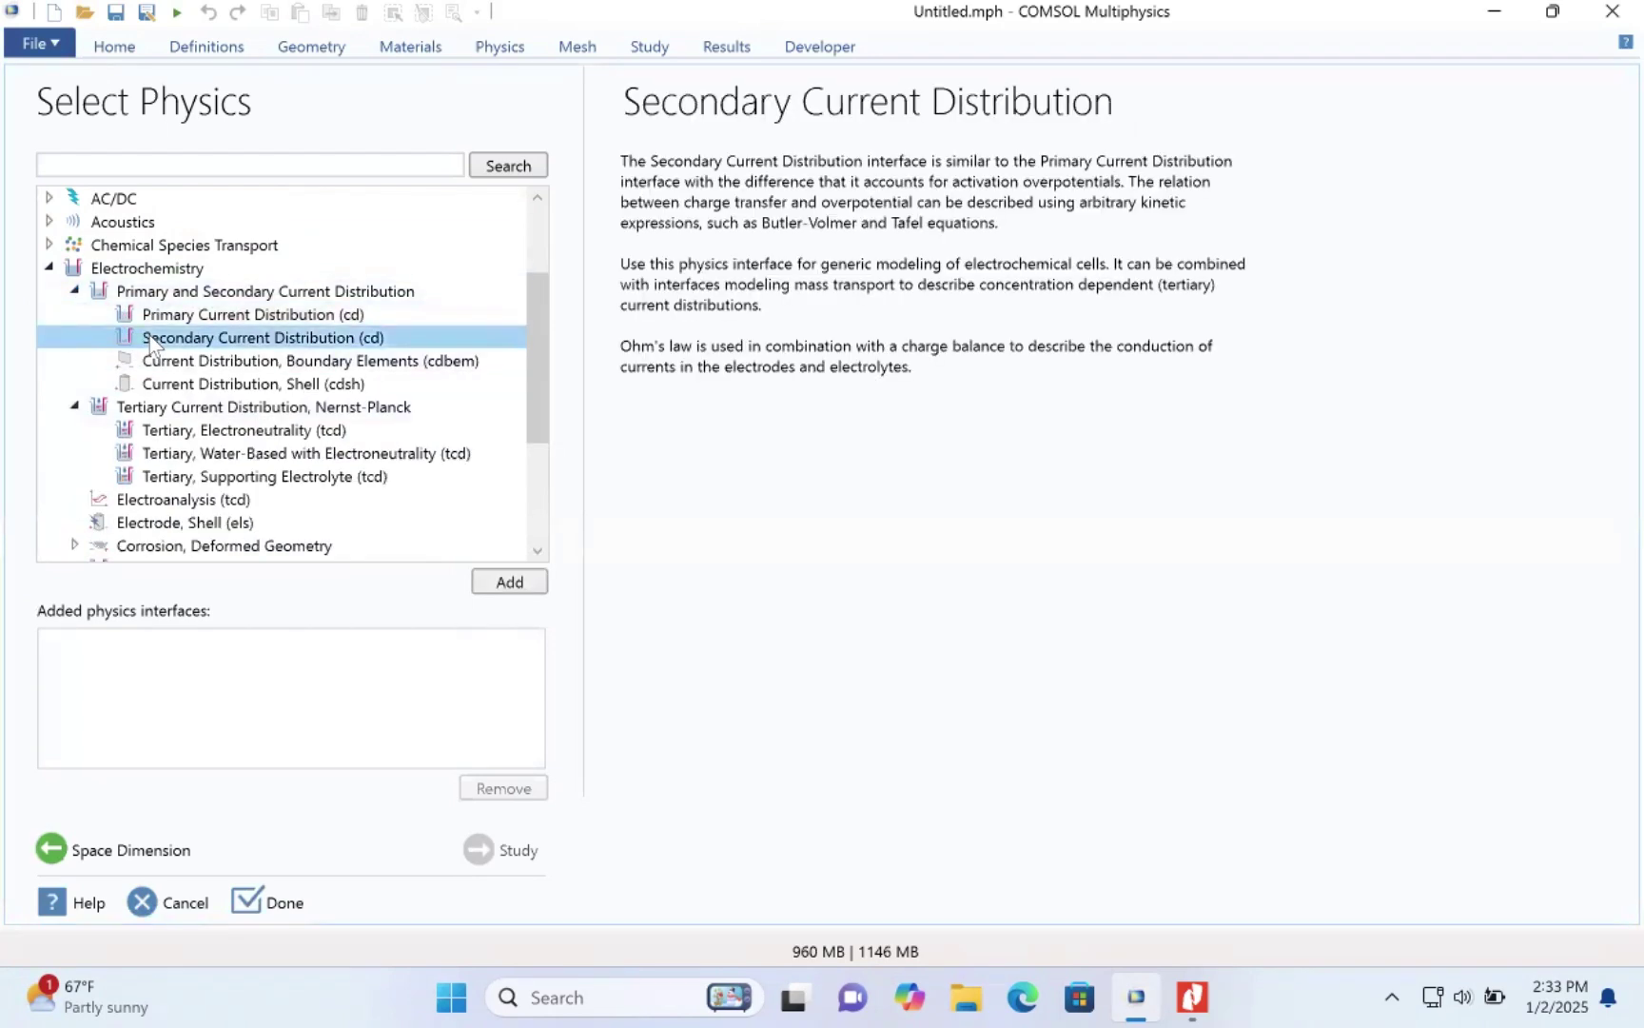
- Add Secondary Current Distribution (cd), then Darcy's Law (dl) from Fluid Flow > Porous Media and Subsurface Flow
{"action": "left_click", "coordinate": [494, 584]}
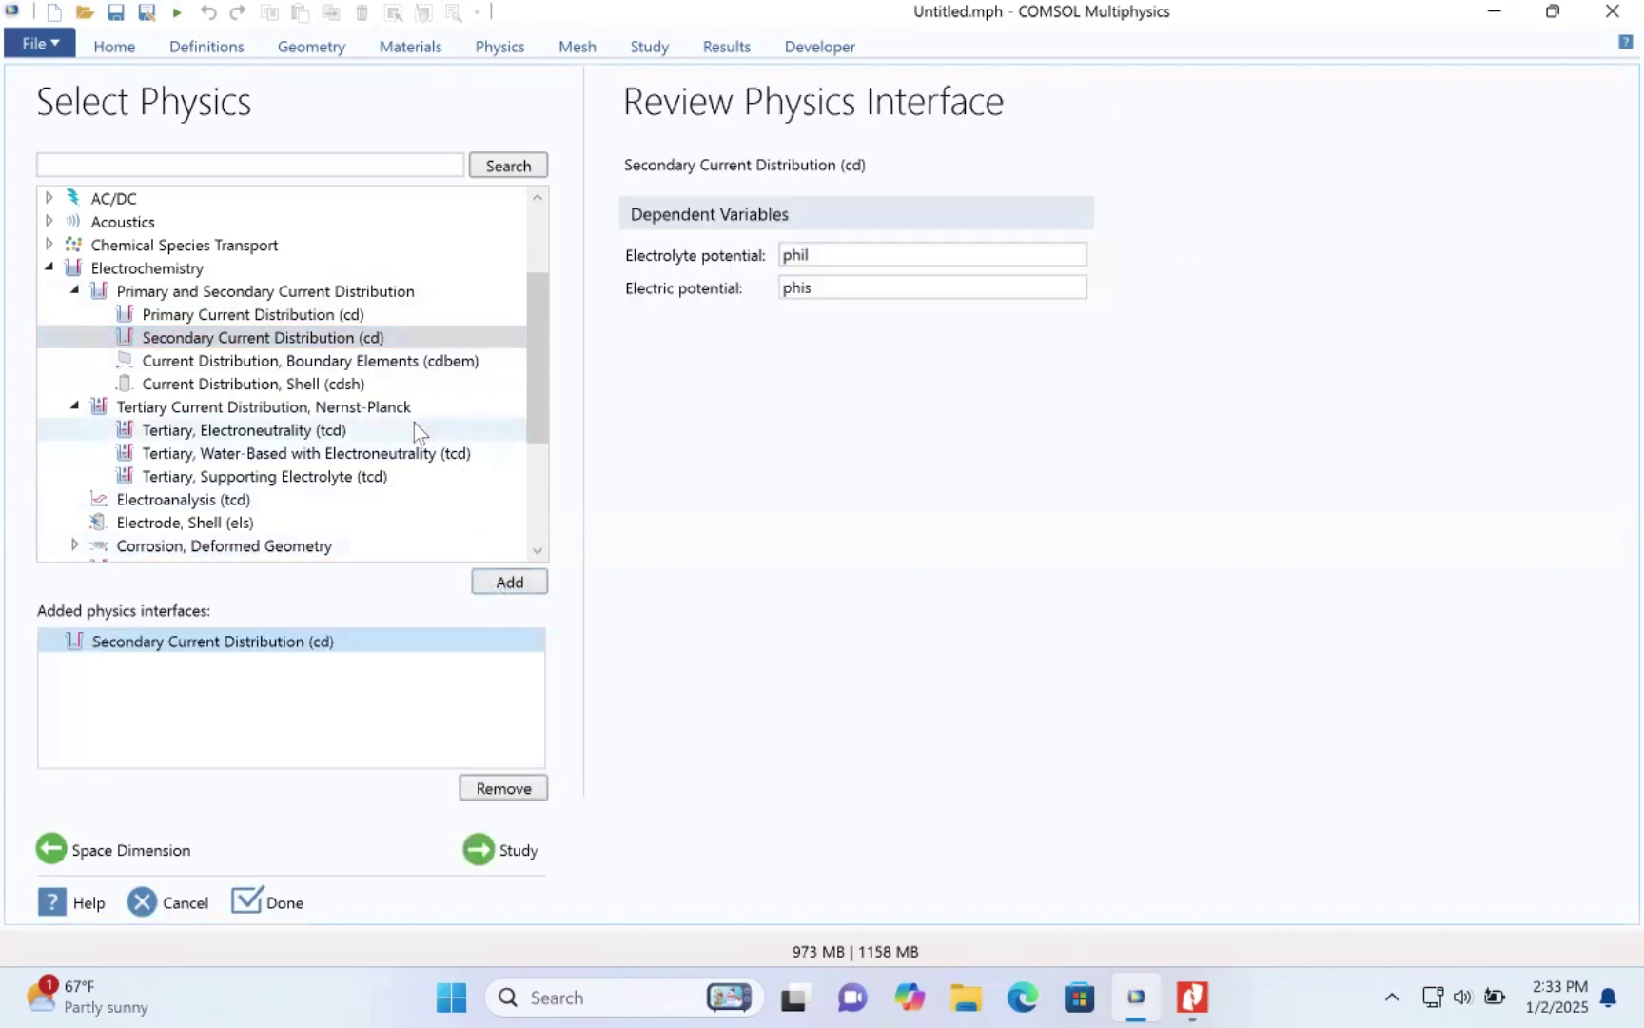
{"action": "left_click", "coordinate": [535, 477]}
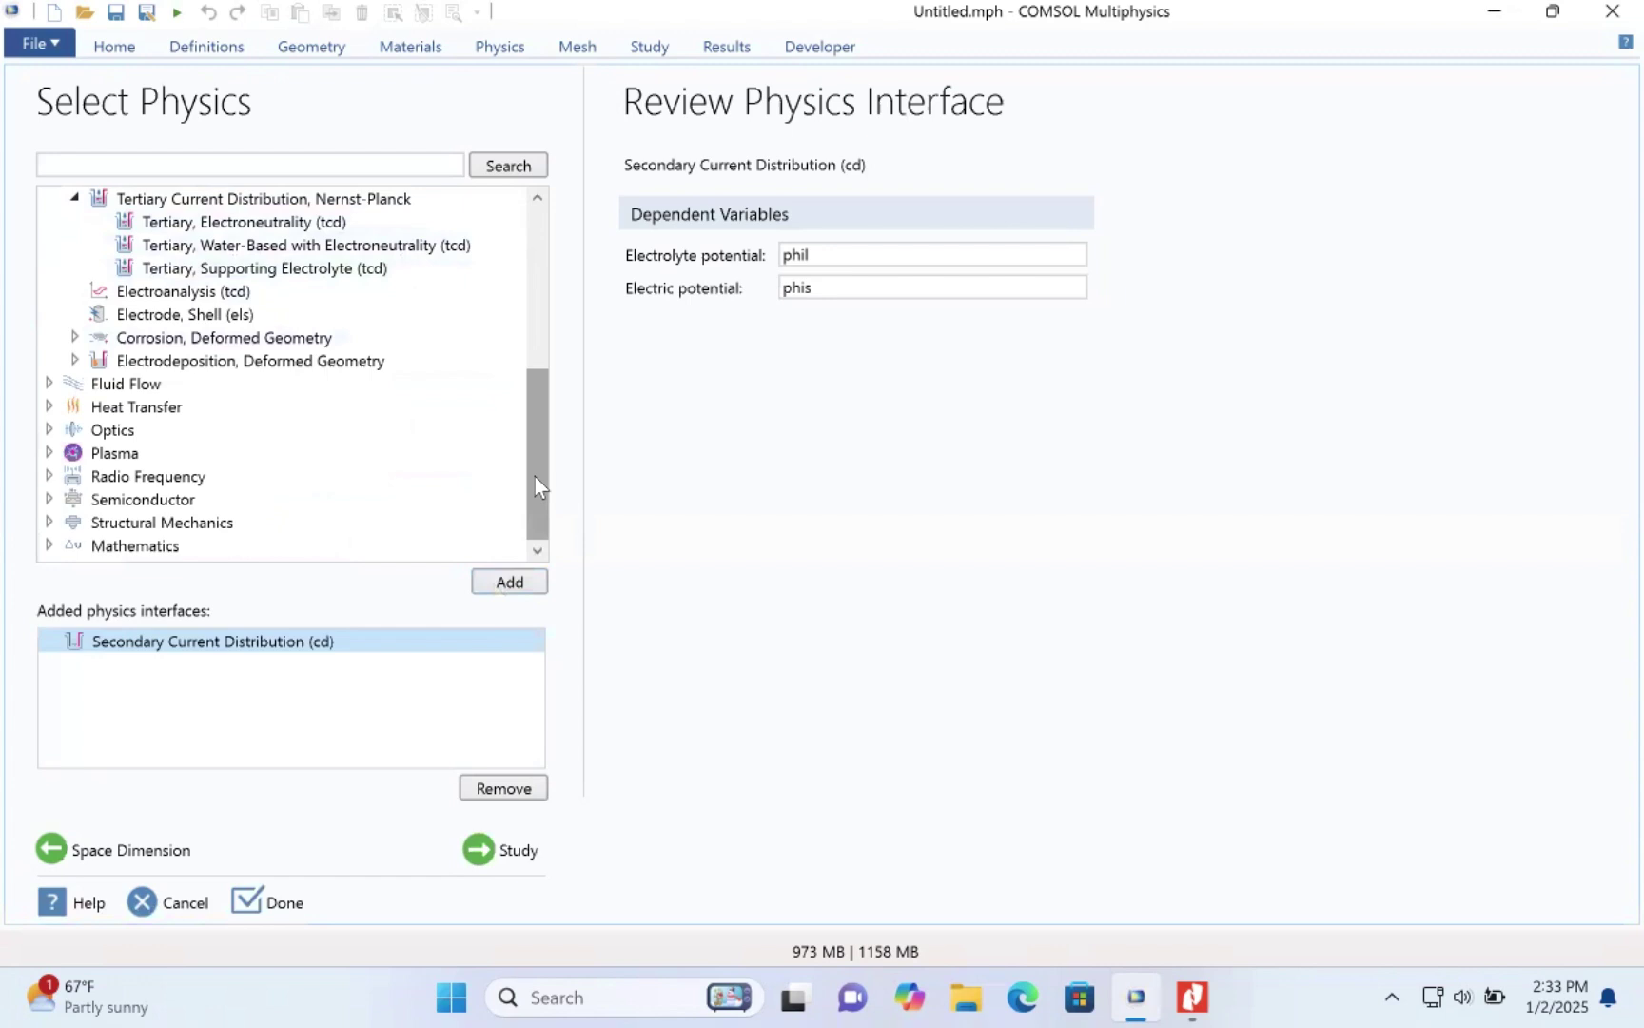
{"action": "left_click", "coordinate": [54, 382]}
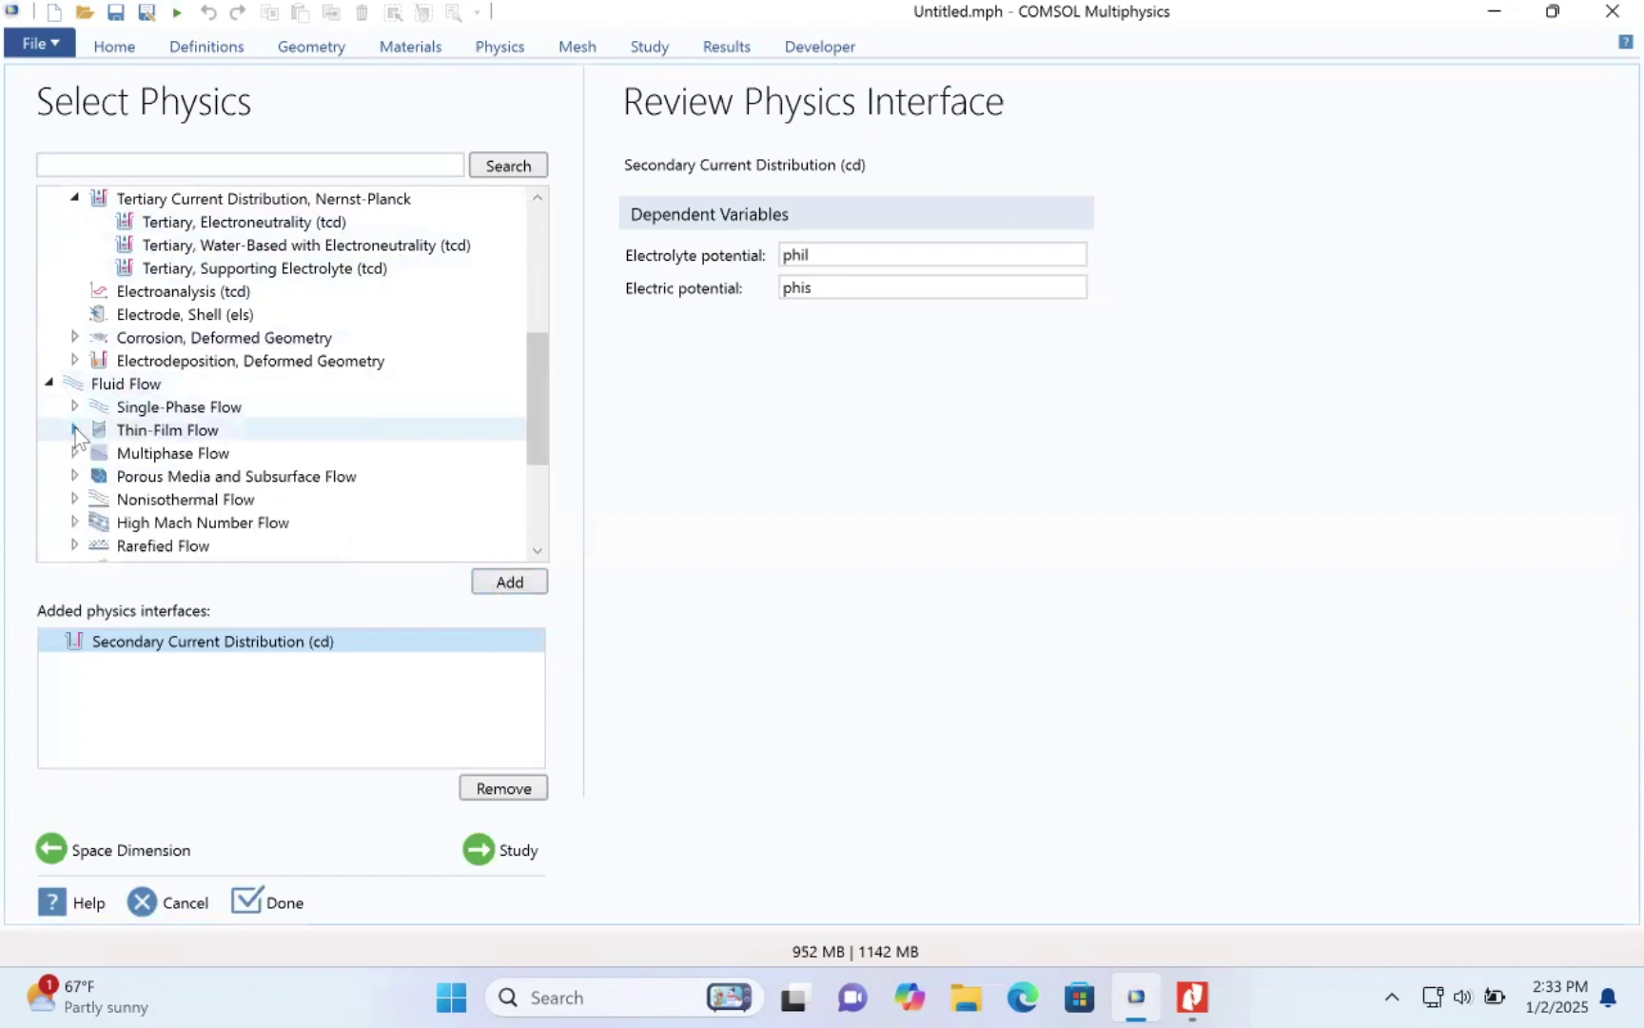
{"action": "left_click", "coordinate": [75, 476]}
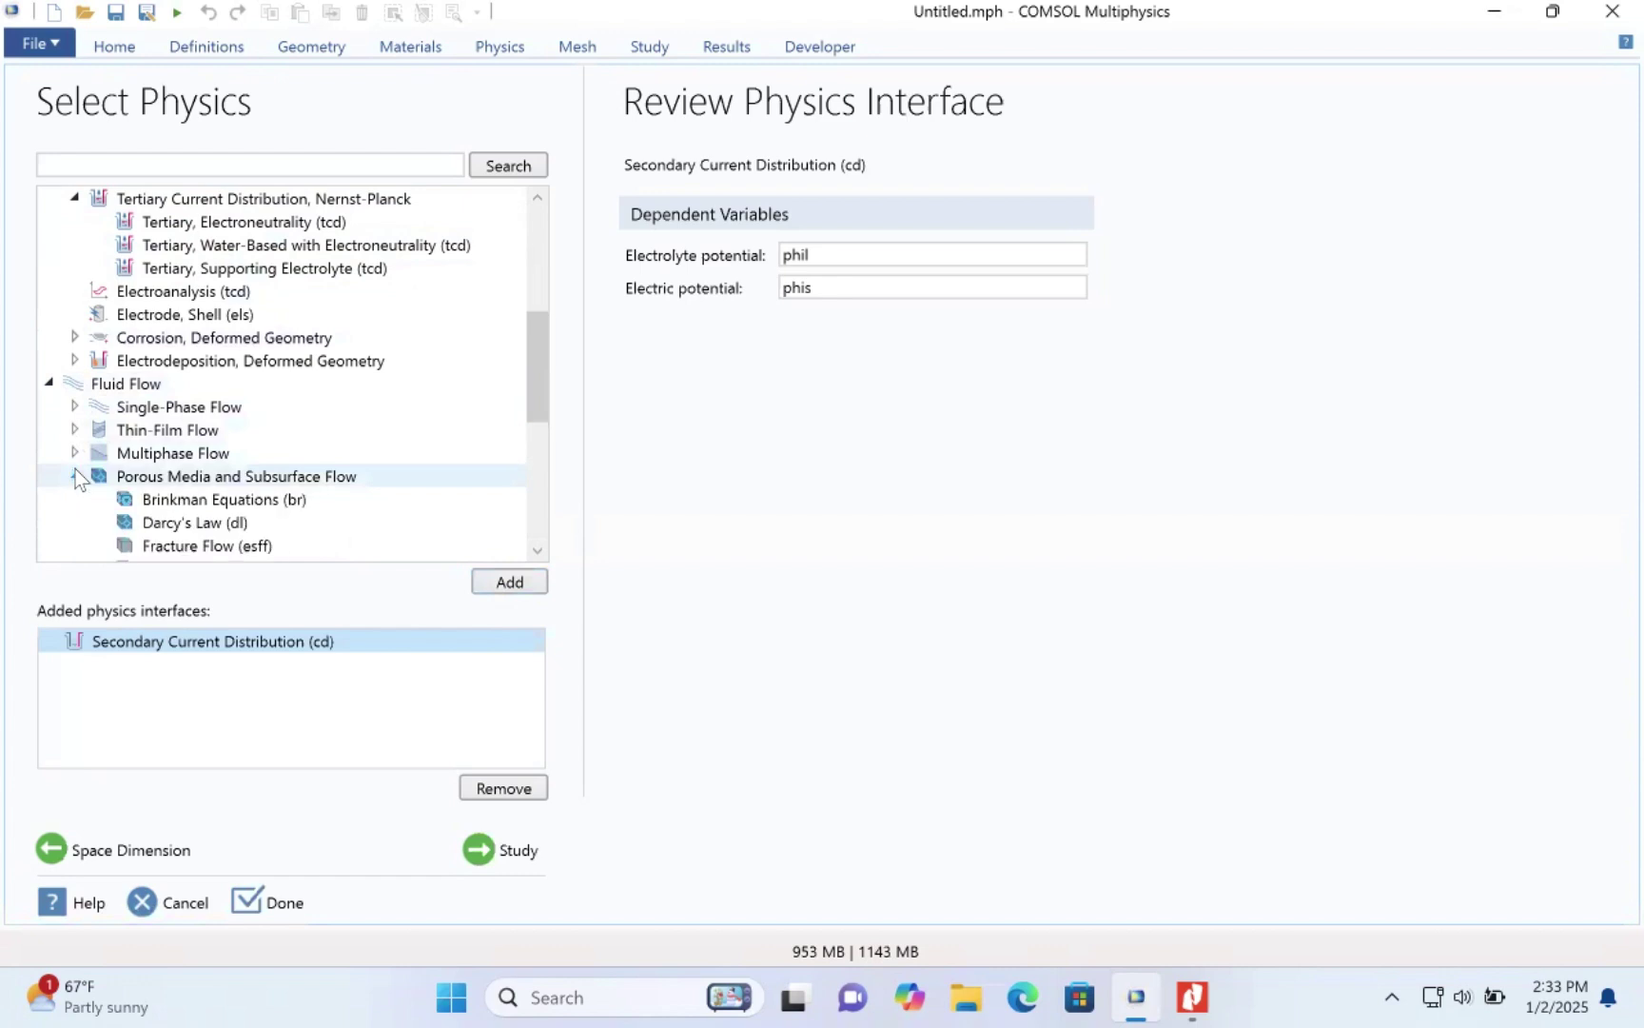
{"action": "left_click", "coordinate": [198, 522]}
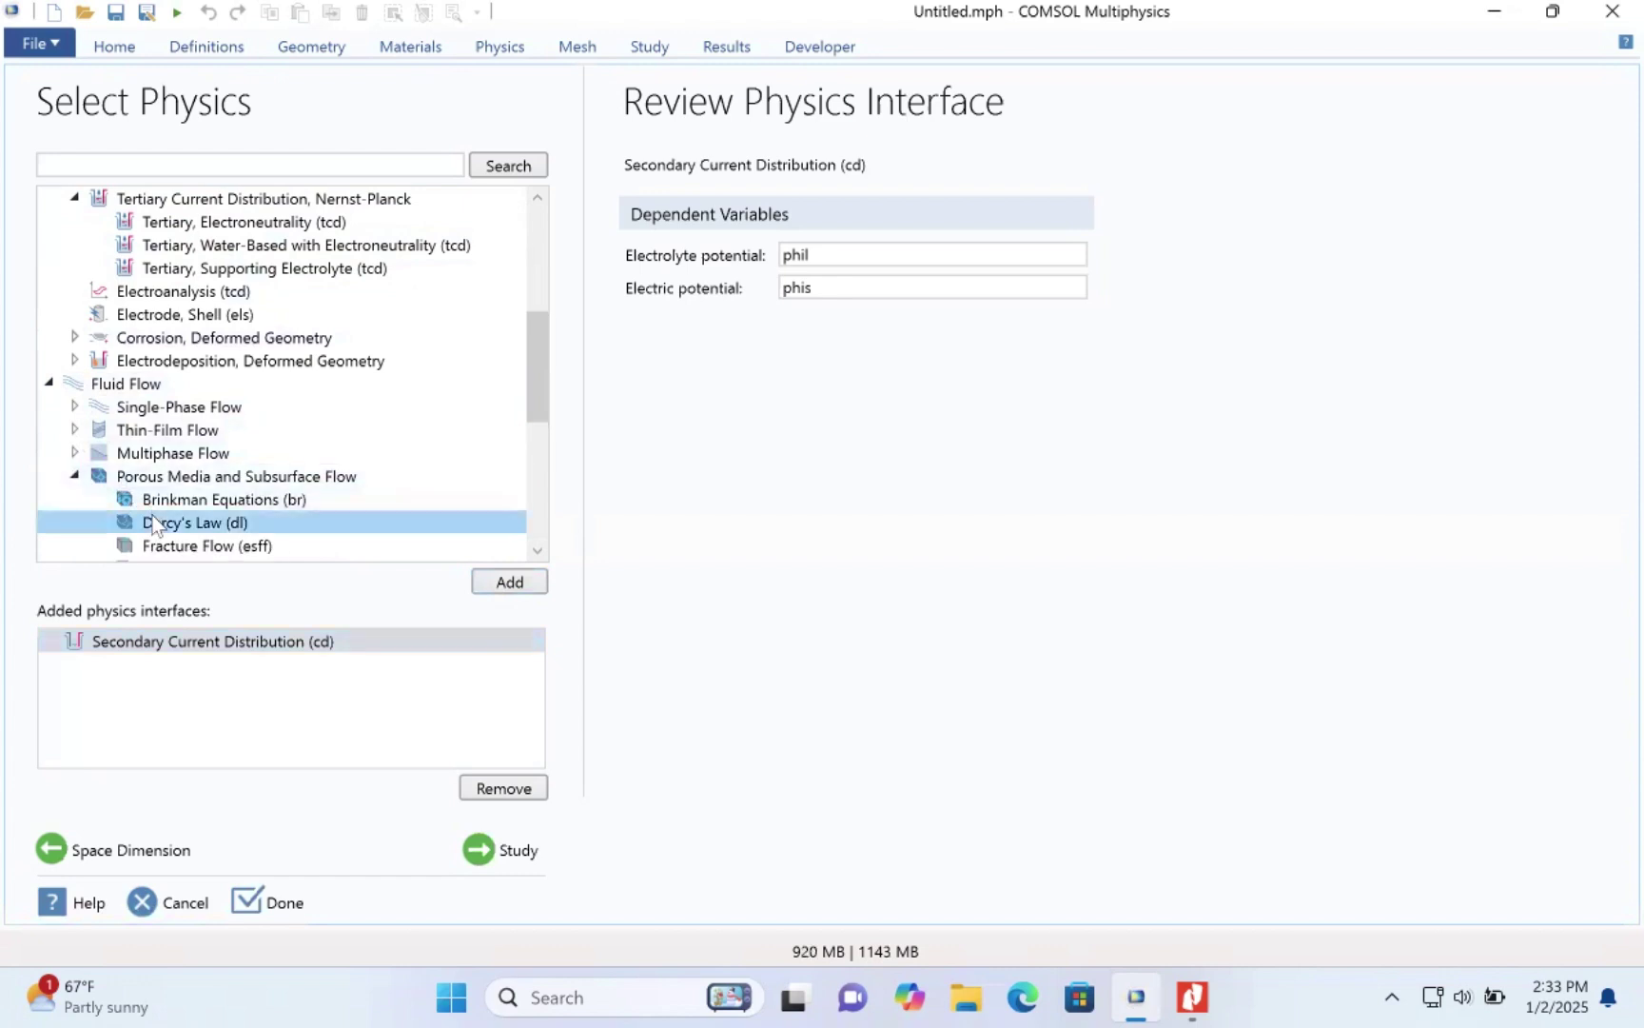
{"action": "left_click", "coordinate": [510, 582]}
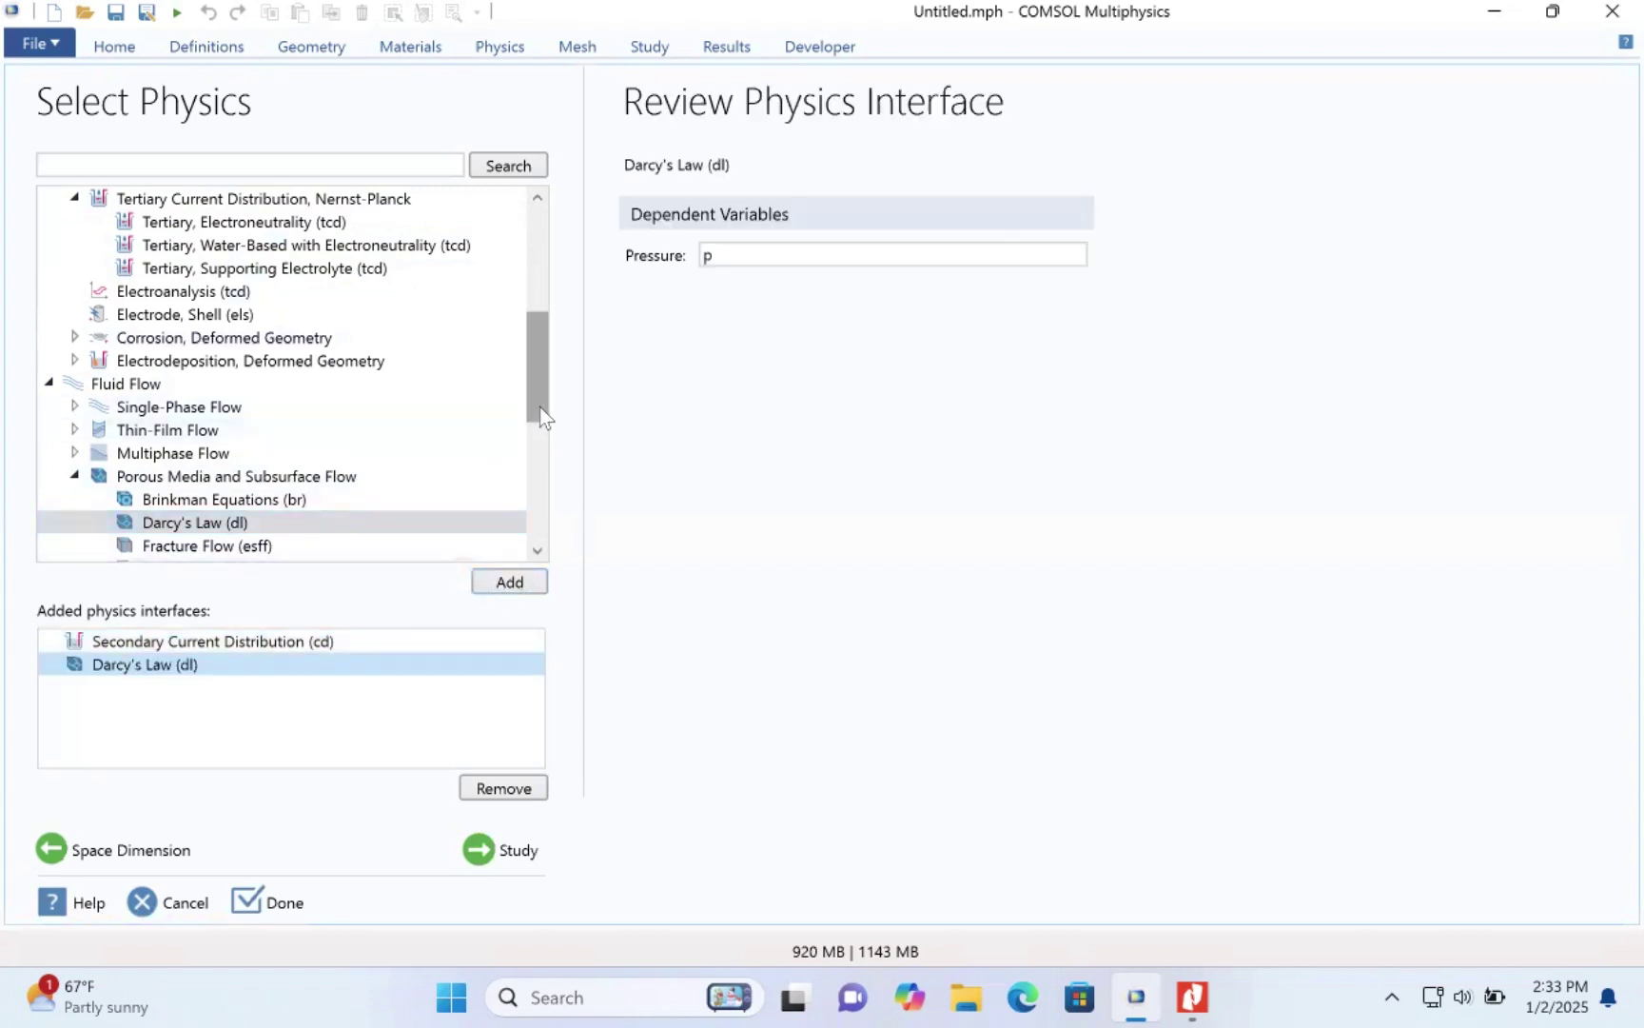
{"action": "left_click_drag", "start_coordinate": [539, 406], "coordinate": [540, 354]}
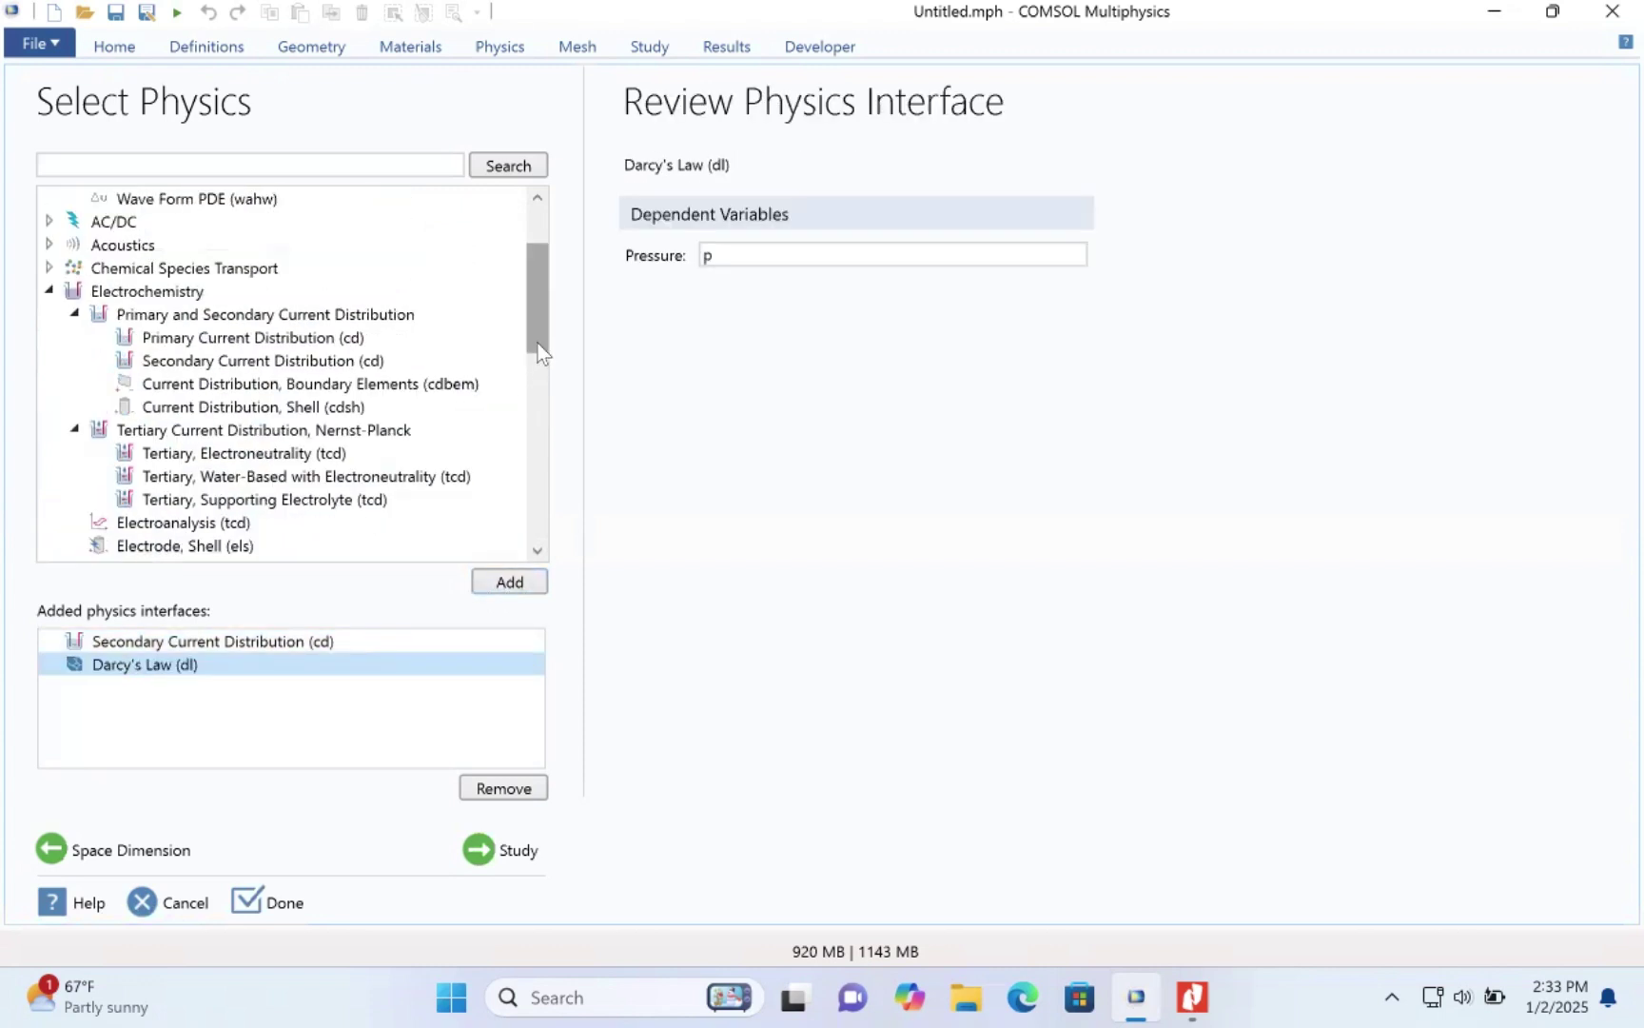
- Add Transport of Concentrated Species (tcs) from Chemical Species Transport, with default mass fractions w1 and w2
{"action": "left_click", "coordinate": [50, 269]}
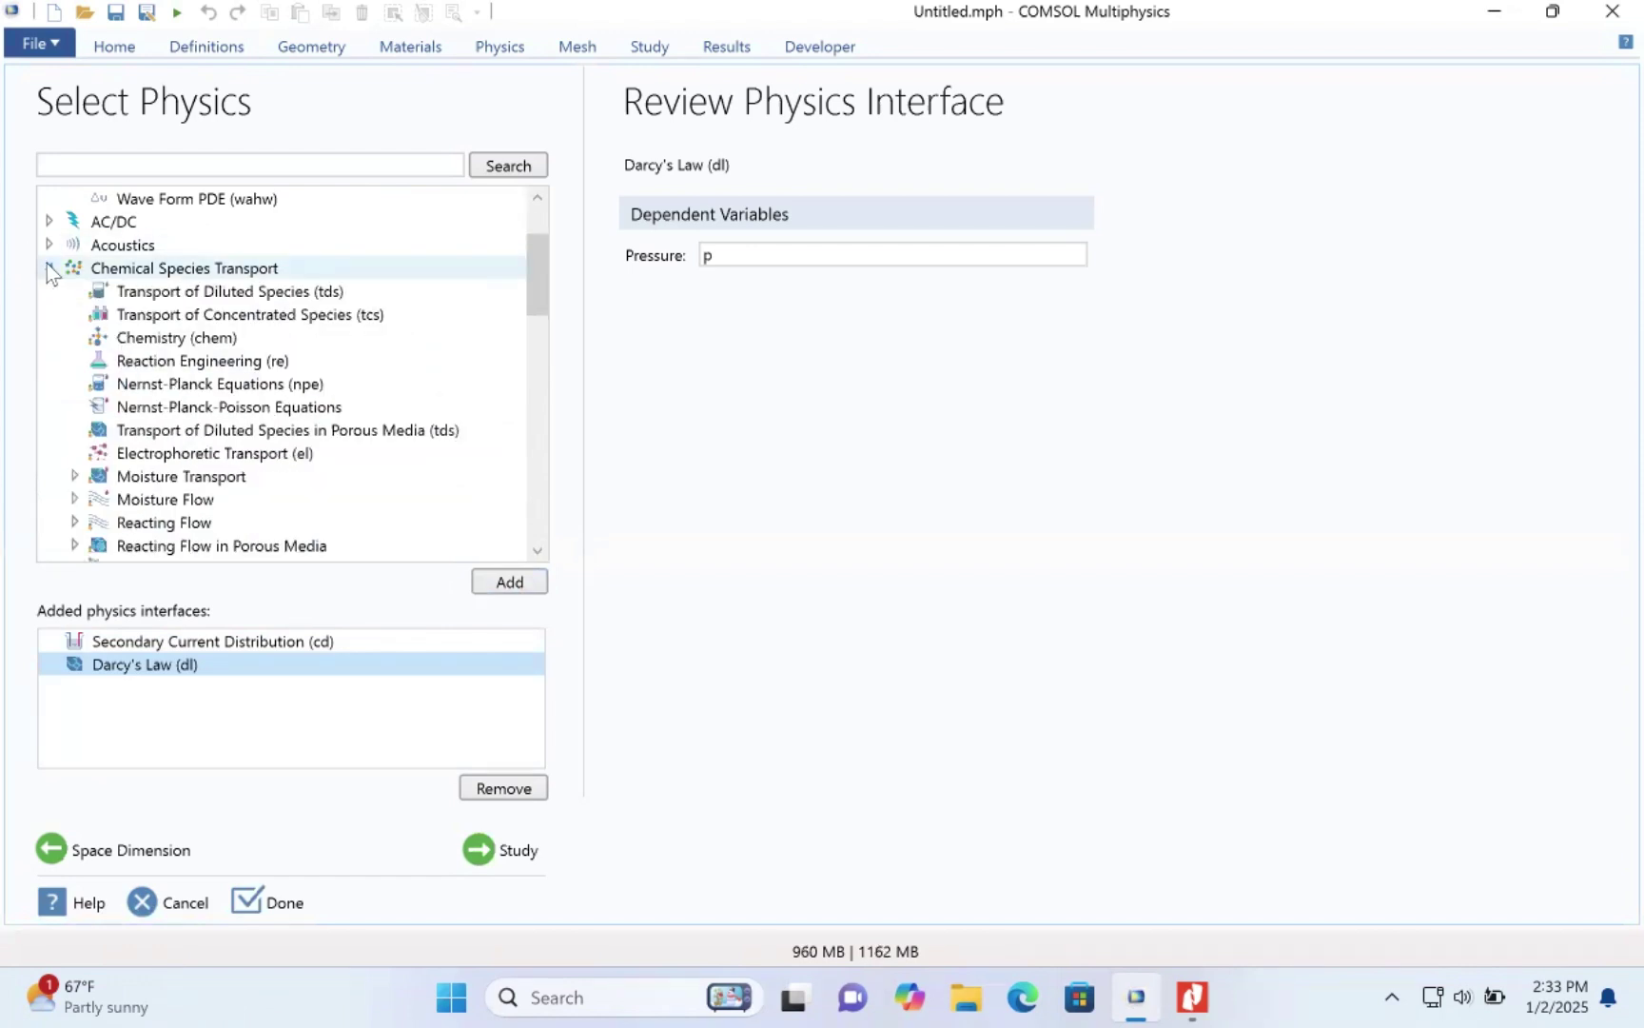
{"action": "left_click", "coordinate": [152, 316]}
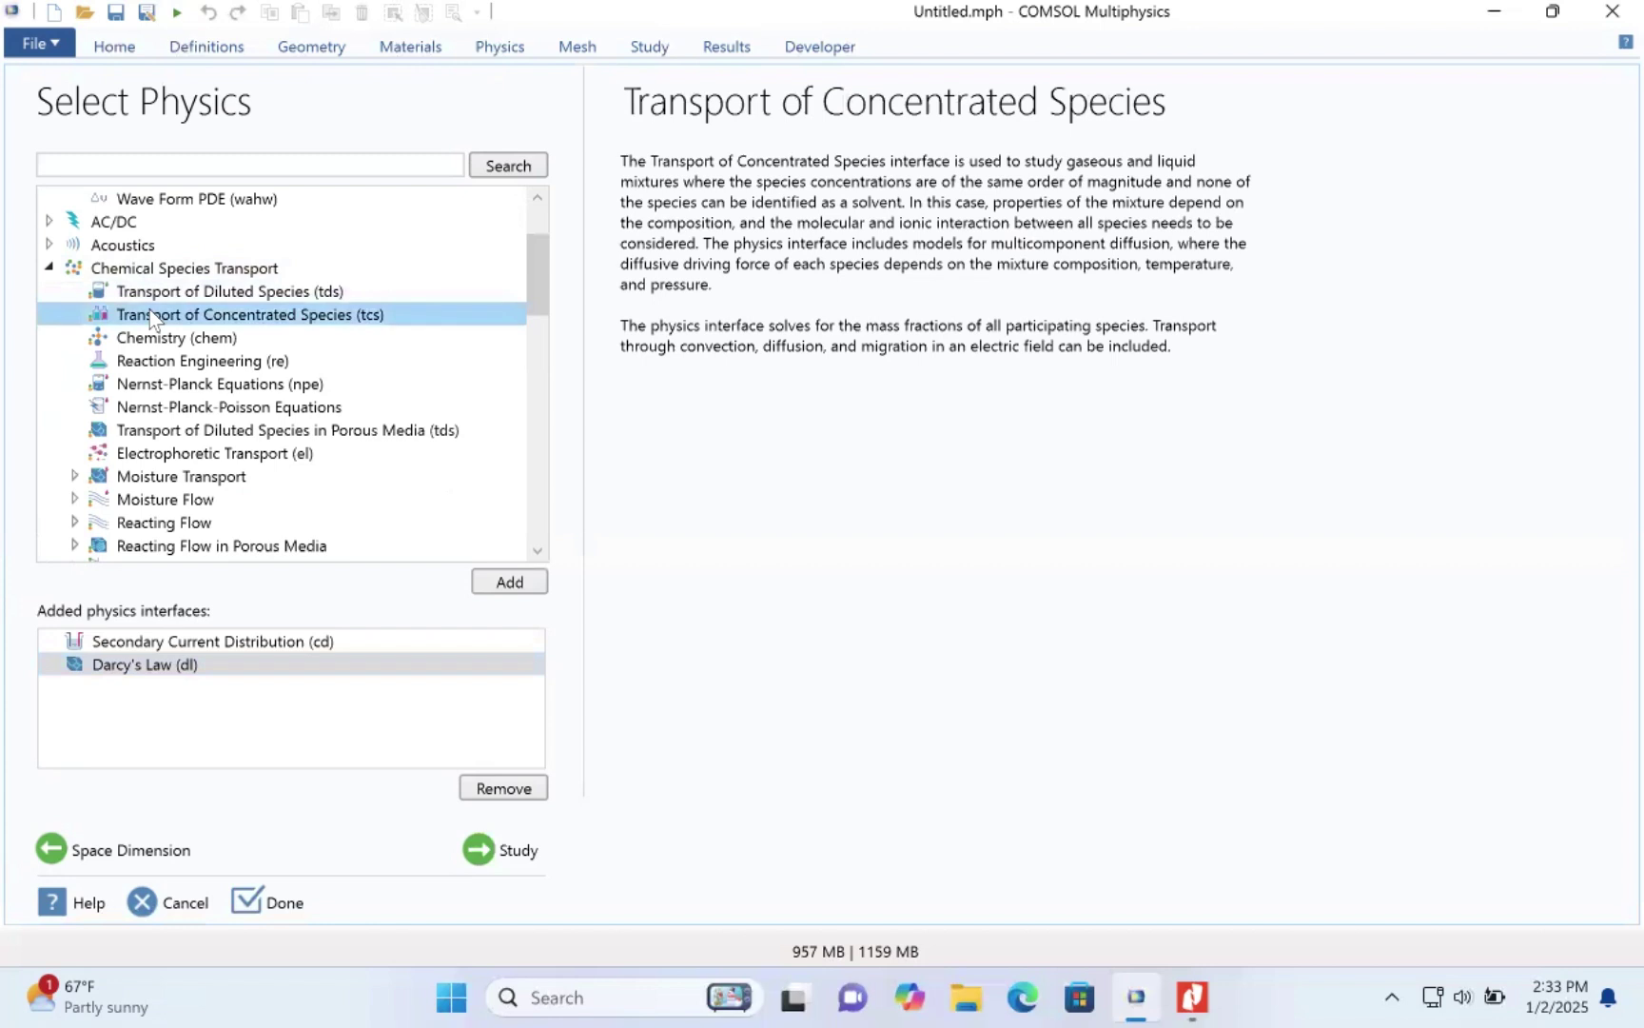
{"action": "double_click", "coordinate": [153, 316]}
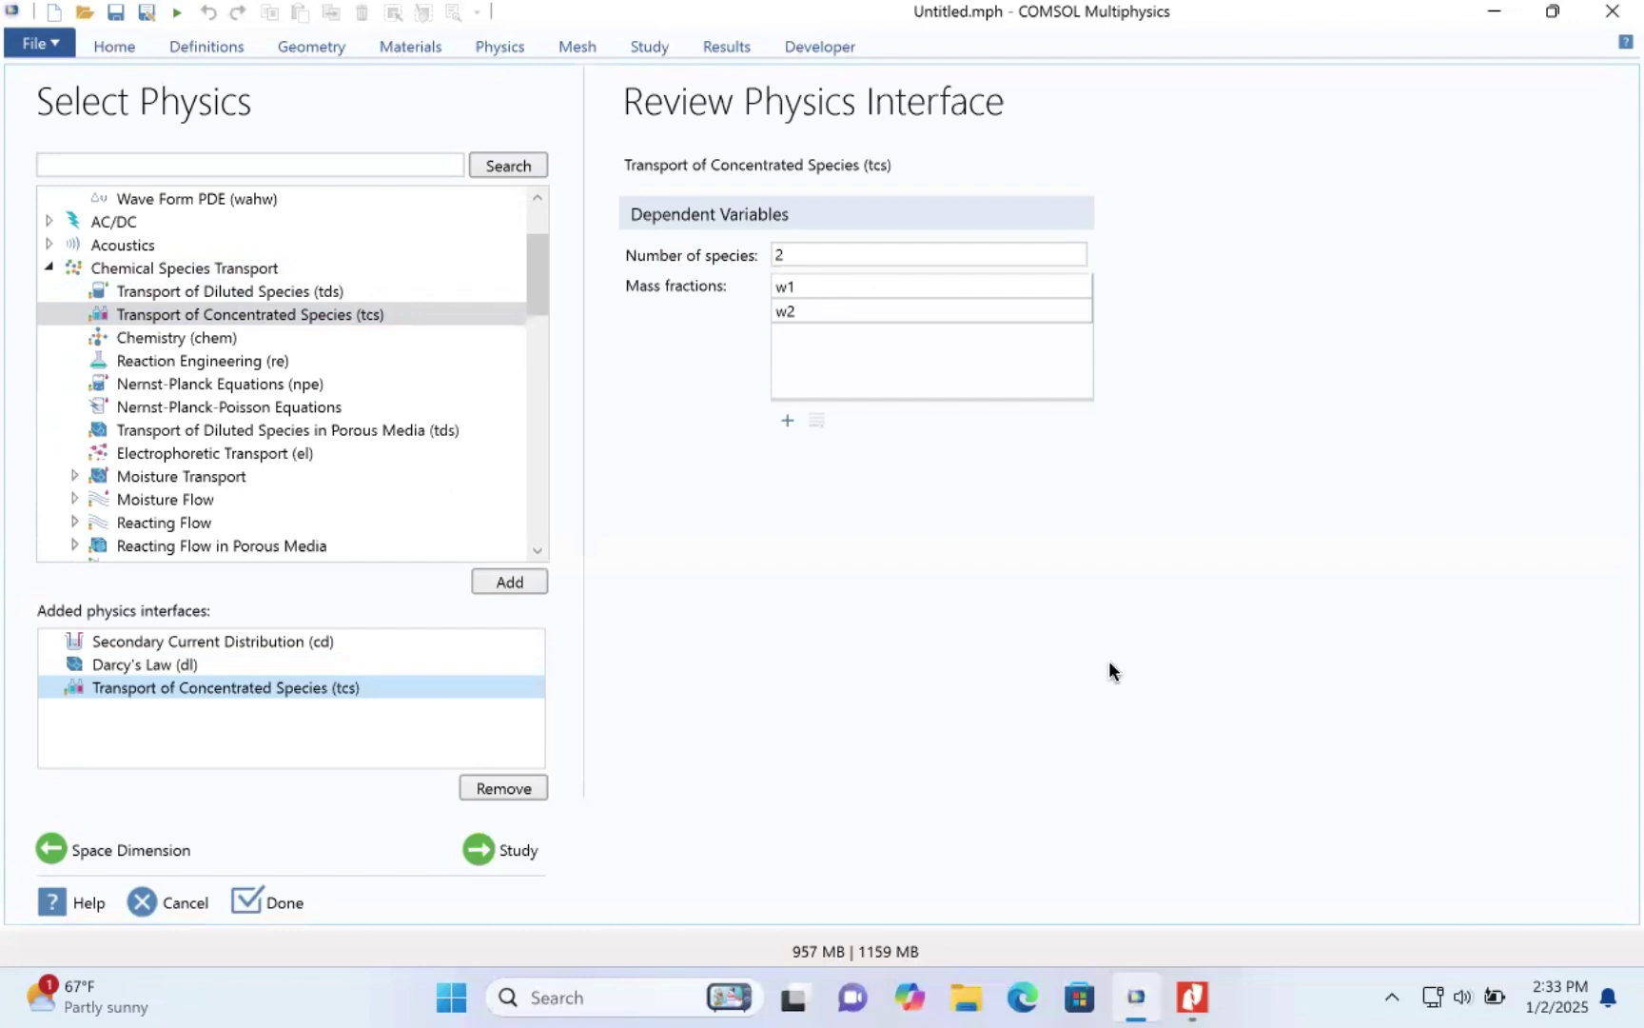
{"action": "double_click", "coordinate": [823, 286]}
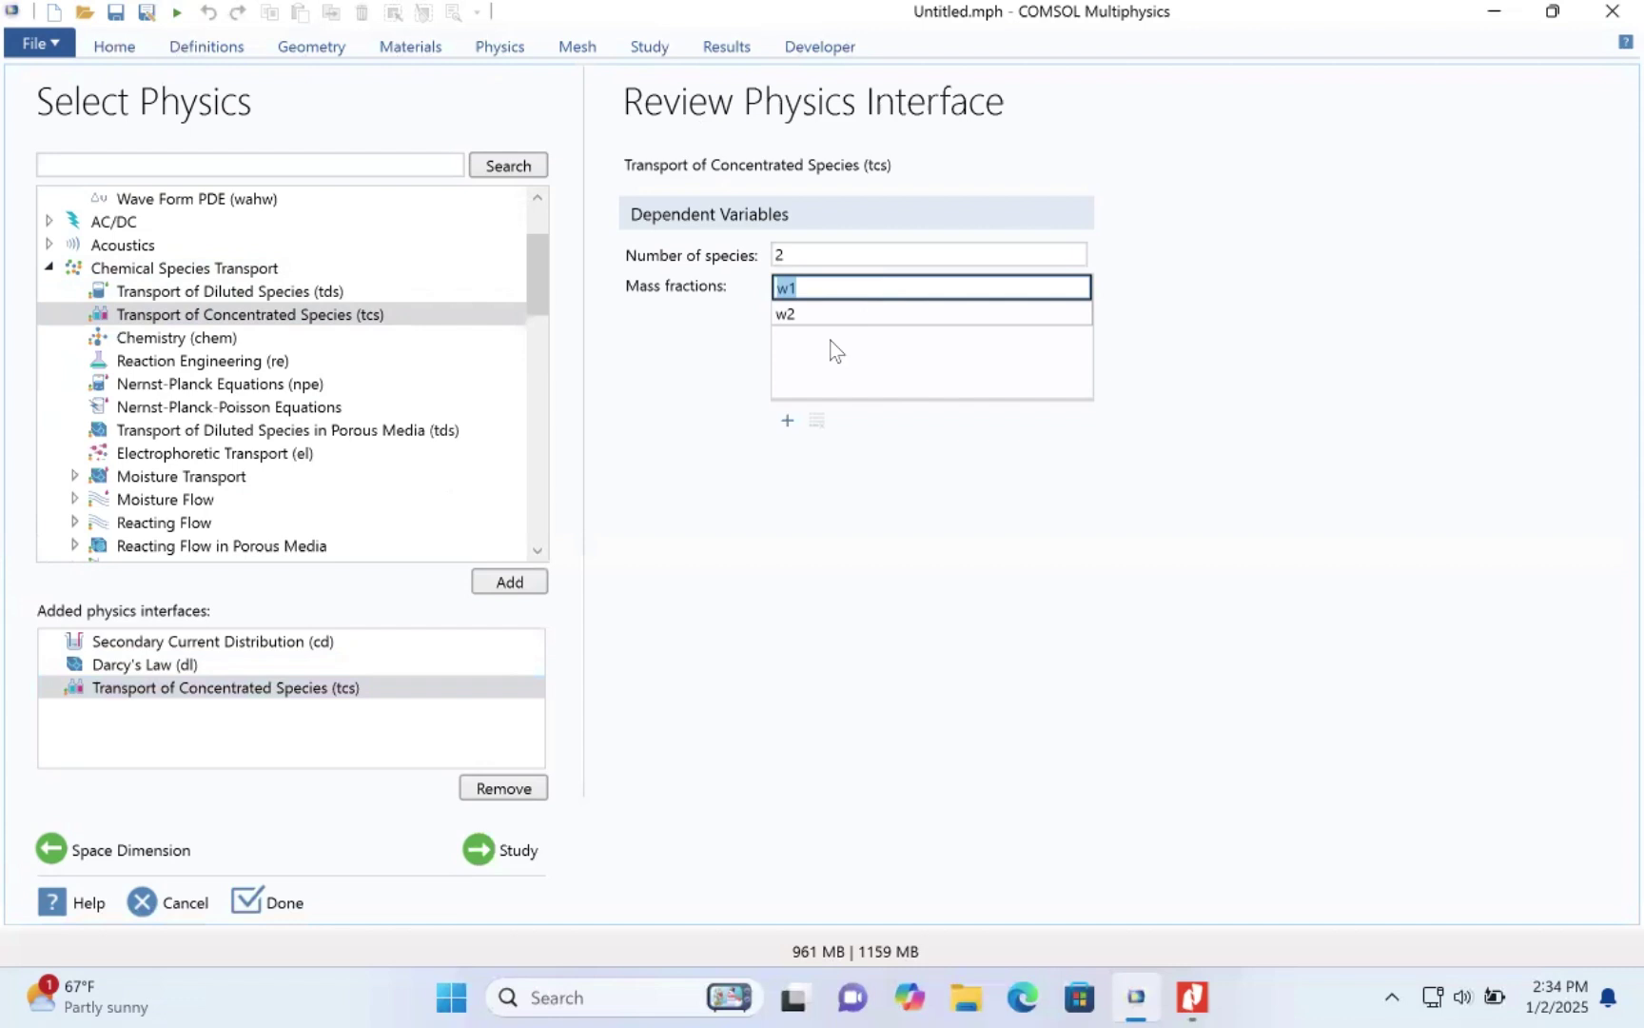
- Rename the tcs mass fractions w1 to wH2 and w2 to wH20a
{"action": "type", "text": "w"}
{"action": "type", "text": "H2"}
{"action": "left_click", "coordinate": [807, 317]}
{"action": "left_click", "coordinate": [806, 317]}
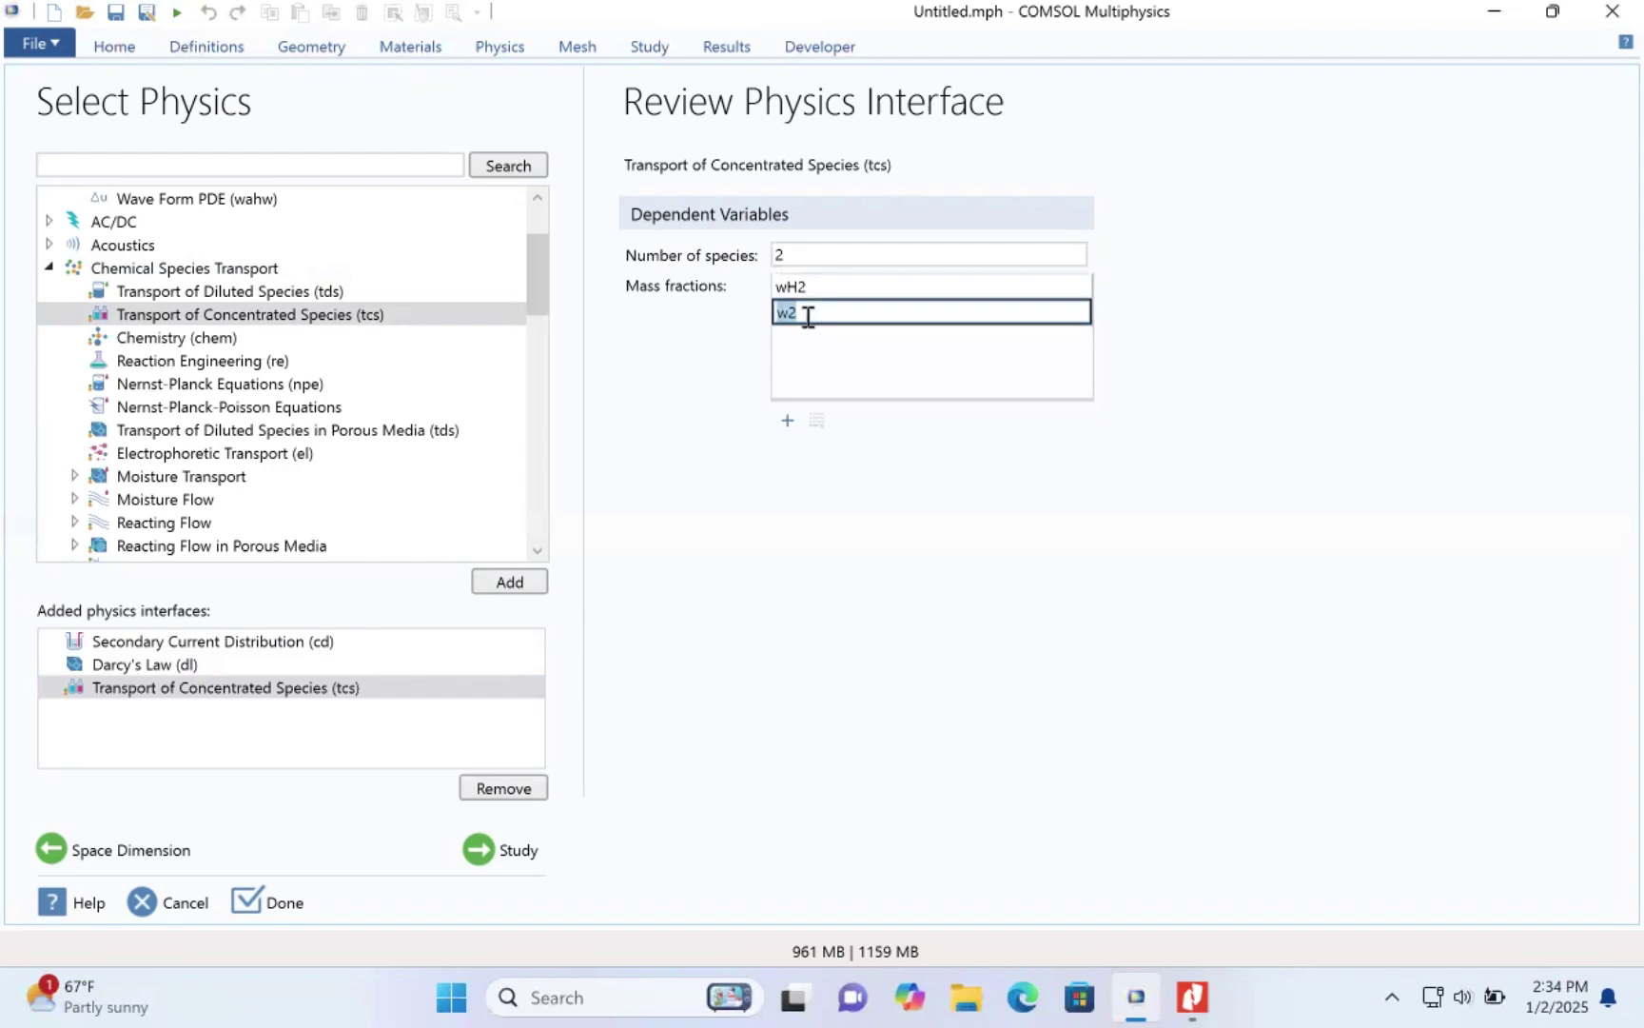
{"action": "type", "text": "w"}
{"action": "type", "text": "H"}
{"action": "type", "text": "2"}
{"action": "key", "text": "BackSpace"}
{"action": "type", "text": "20a"}
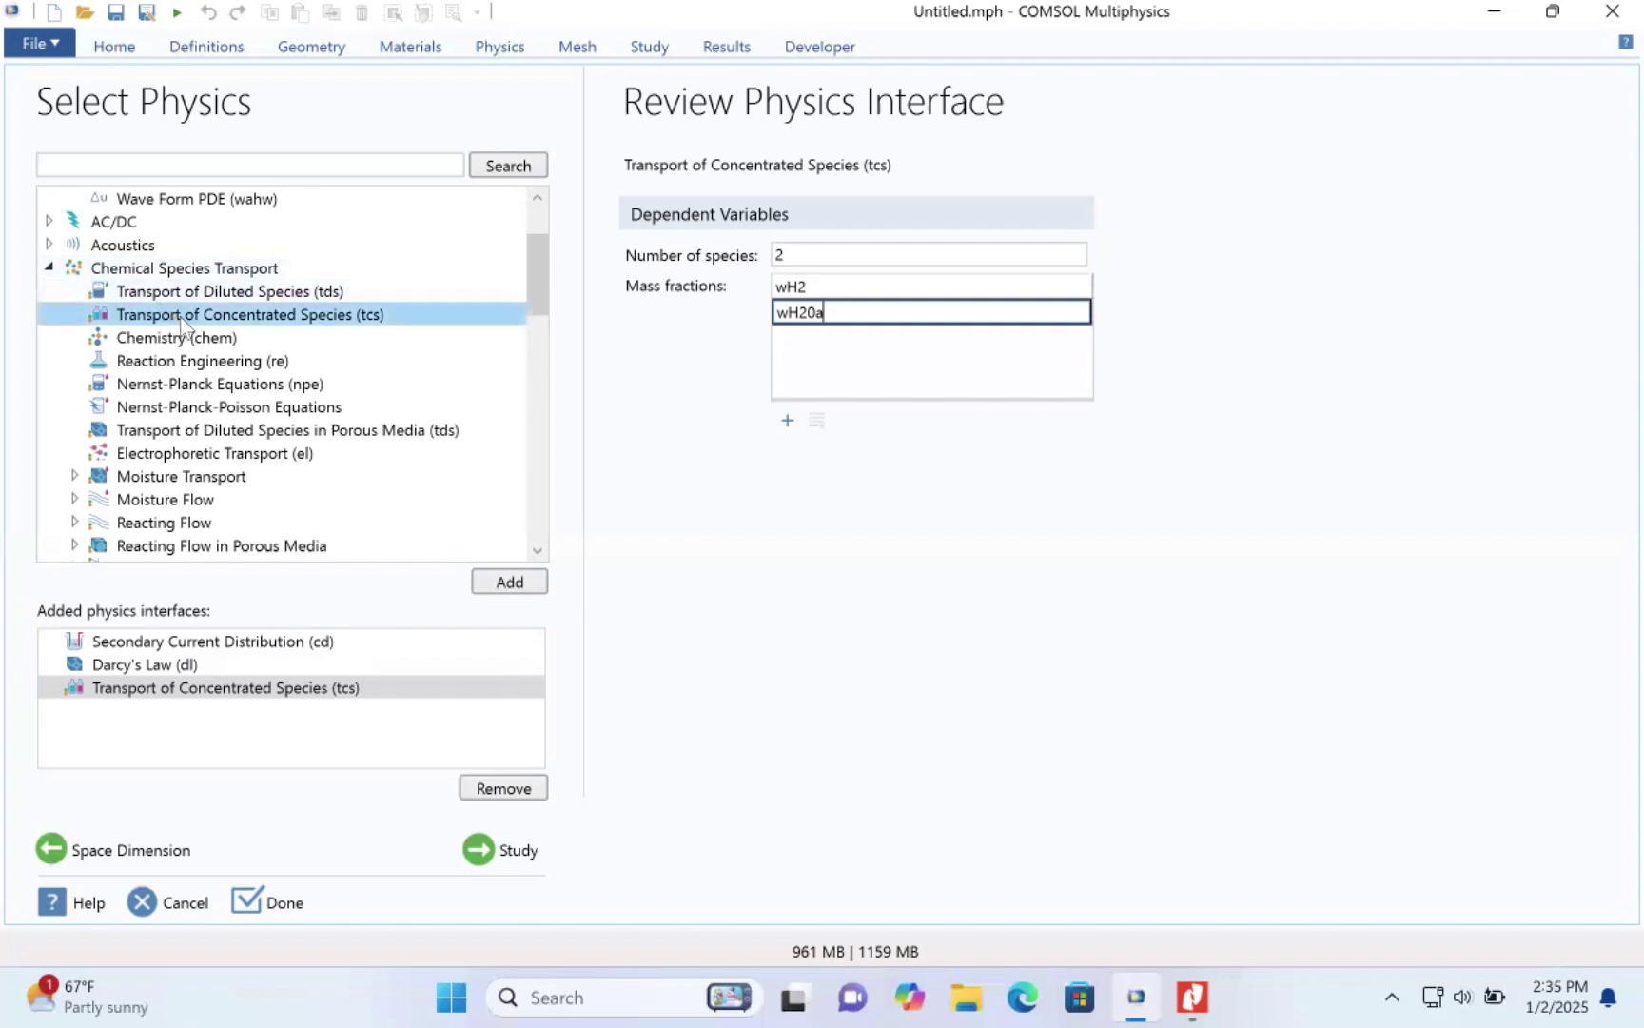
- Add a second Transport of Concentrated Species interface (tcs2) and compare its species with tcs
{"action": "left_click", "coordinate": [509, 582]}
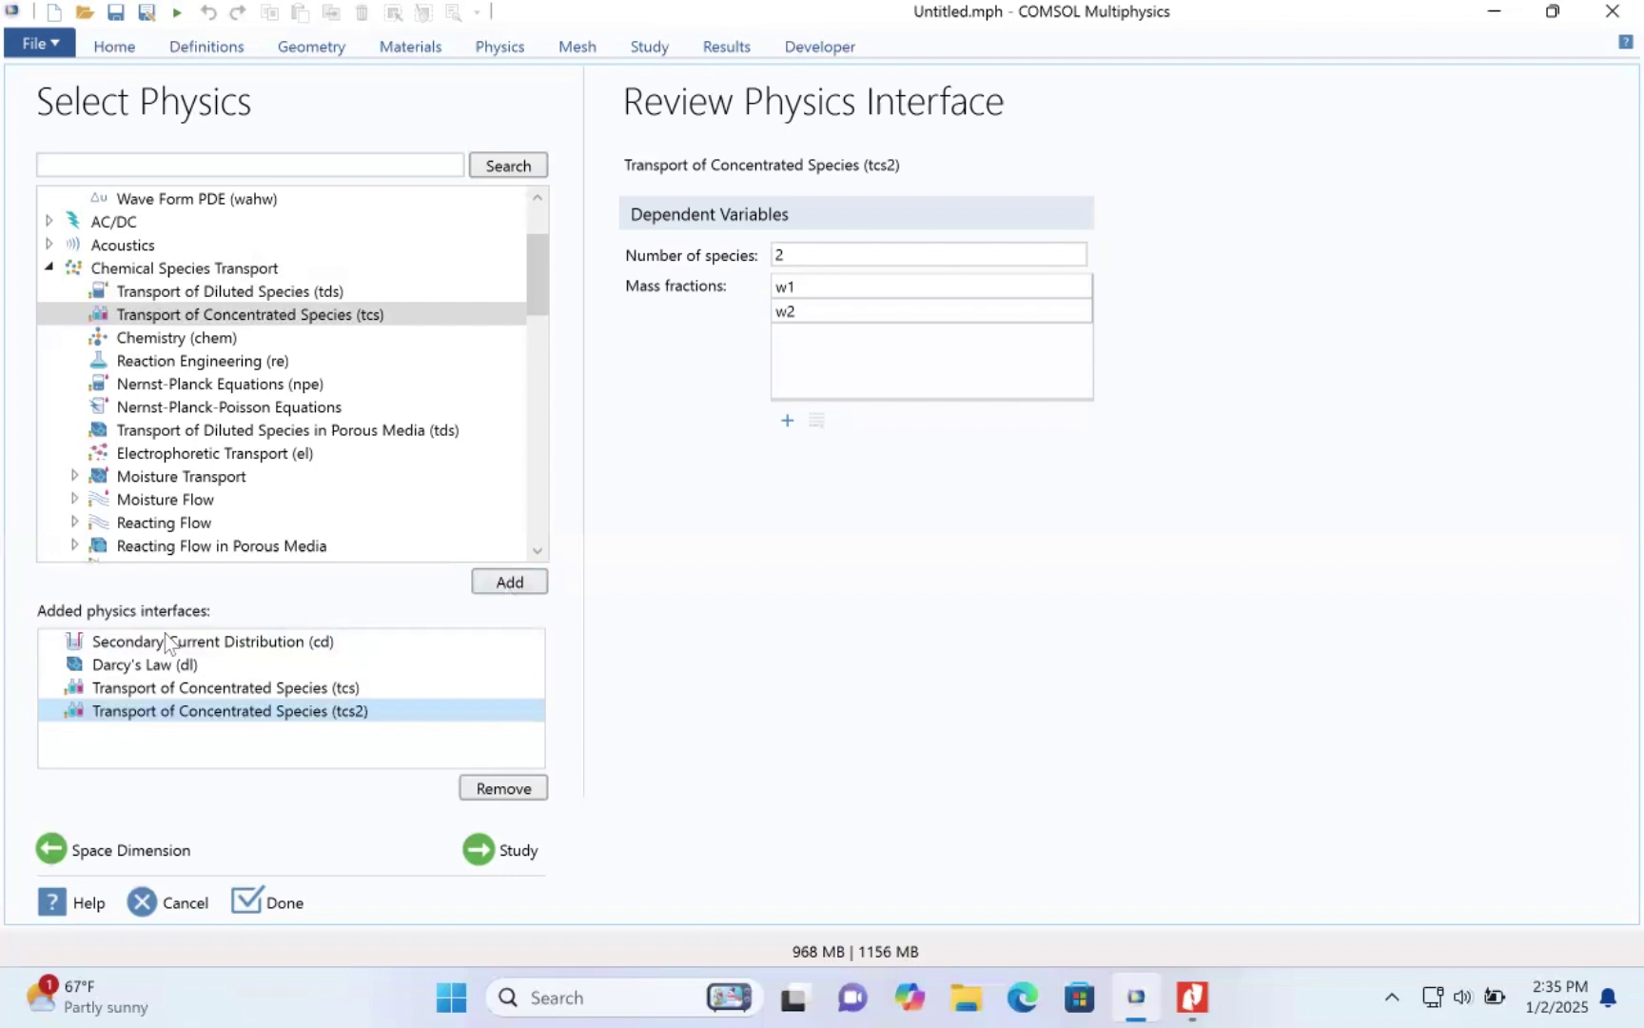
{"action": "left_click", "coordinate": [231, 693]}
{"action": "left_click", "coordinate": [234, 711]}
{"action": "left_click", "coordinate": [817, 286]}
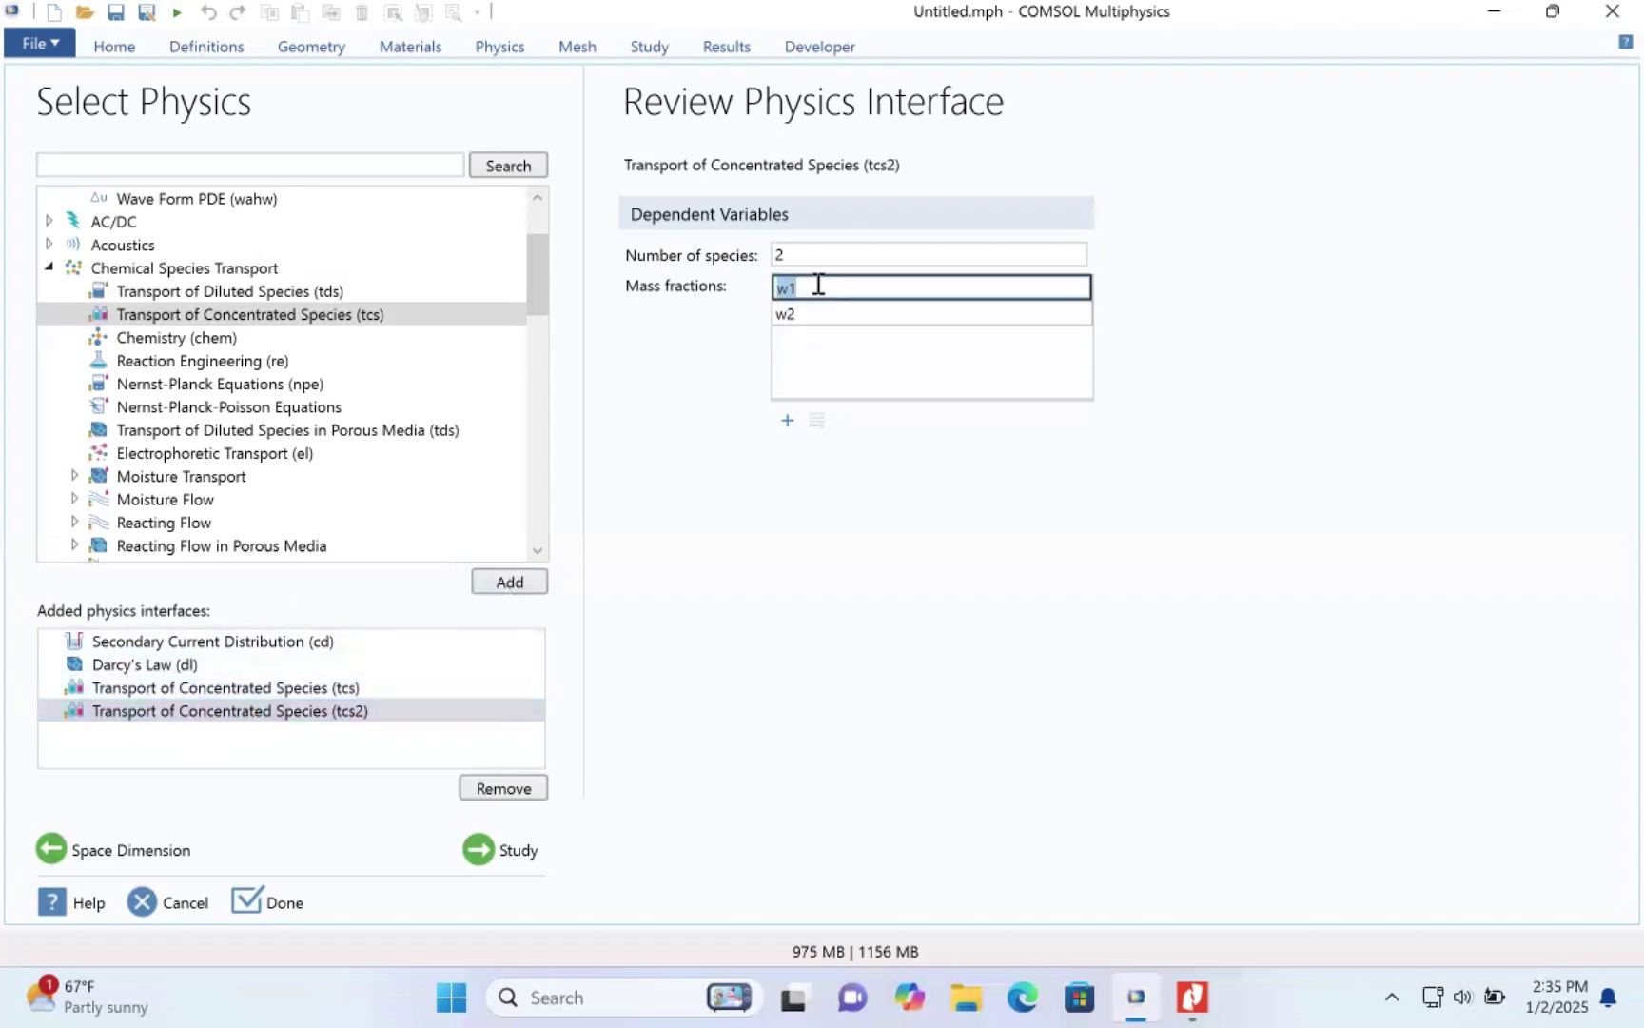
{"action": "left_click", "coordinate": [295, 689]}
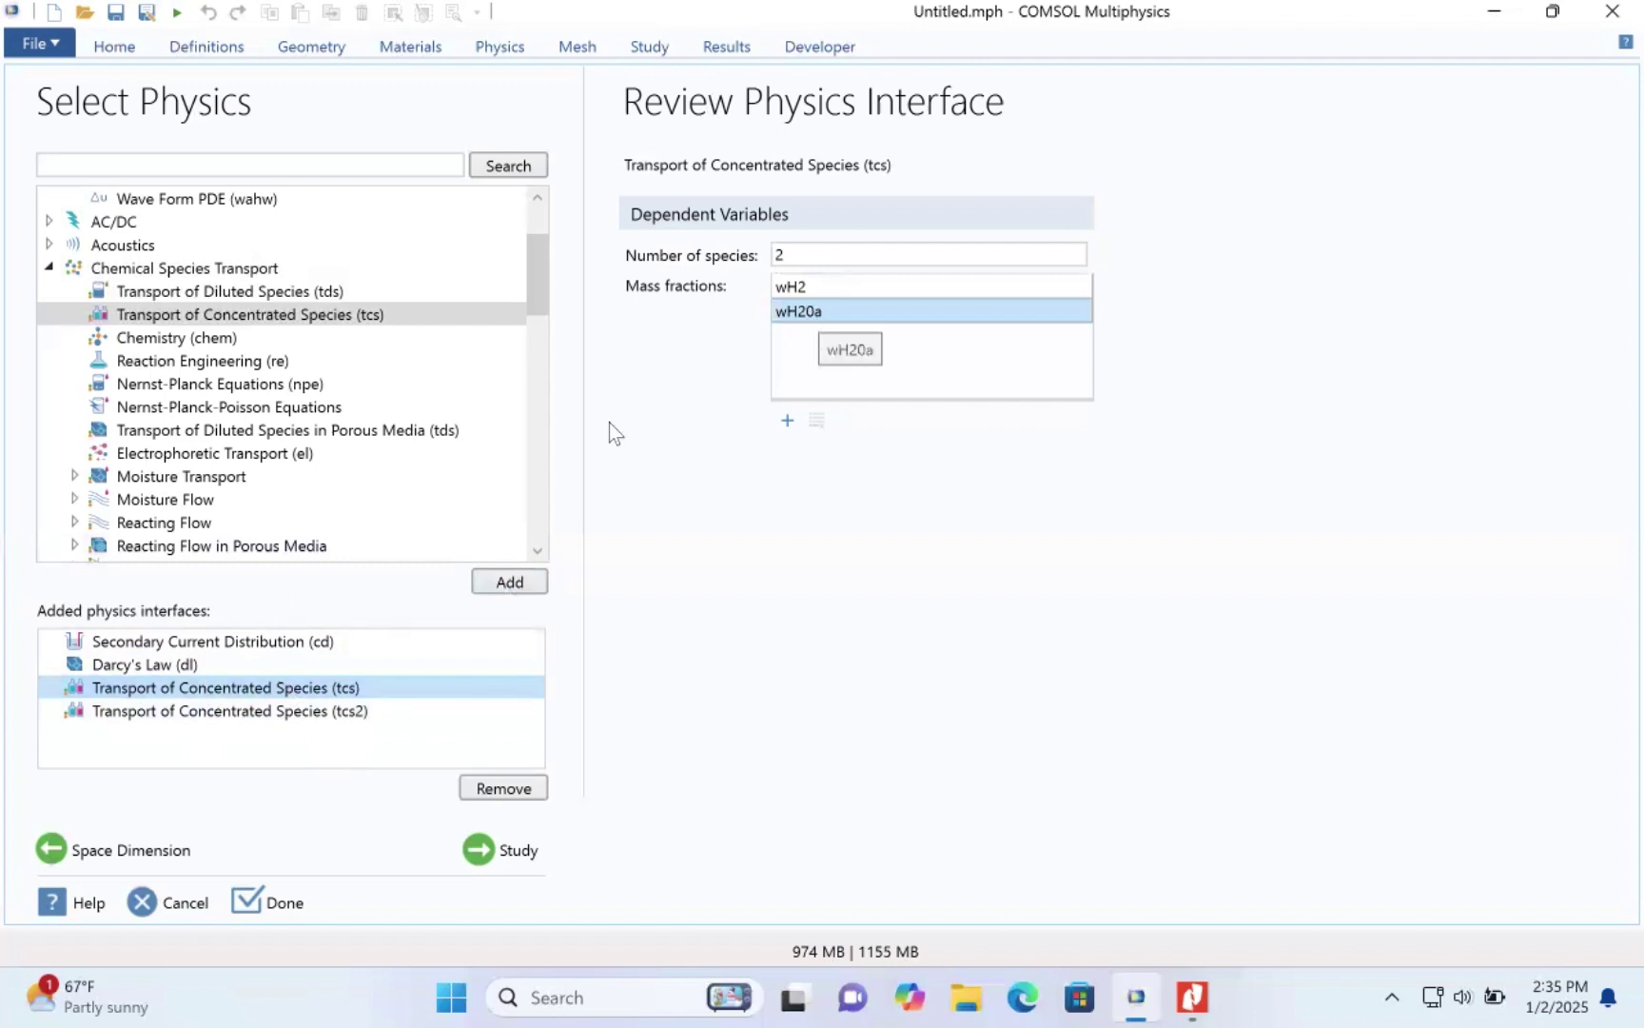
{"action": "left_click", "coordinate": [395, 710]}
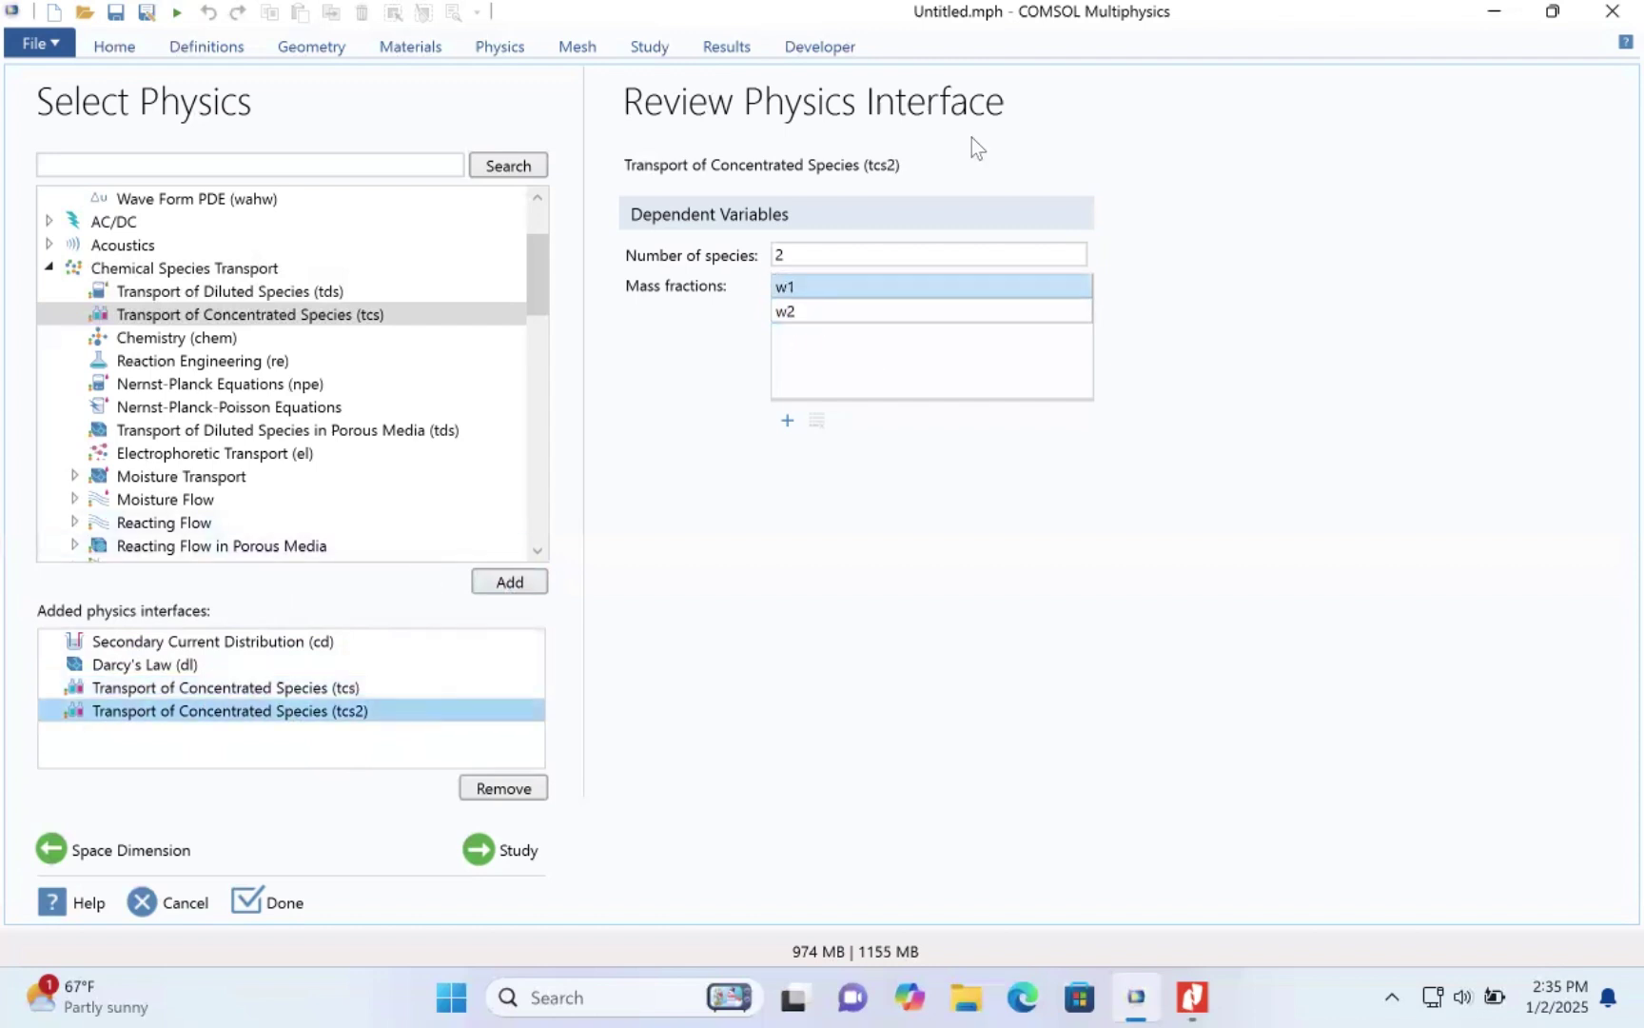
- Rename tcs2's mass fractions w1 to w02 and w2 to wH20c
{"action": "left_click", "coordinate": [808, 279]}
{"action": "left_click", "coordinate": [807, 279]}
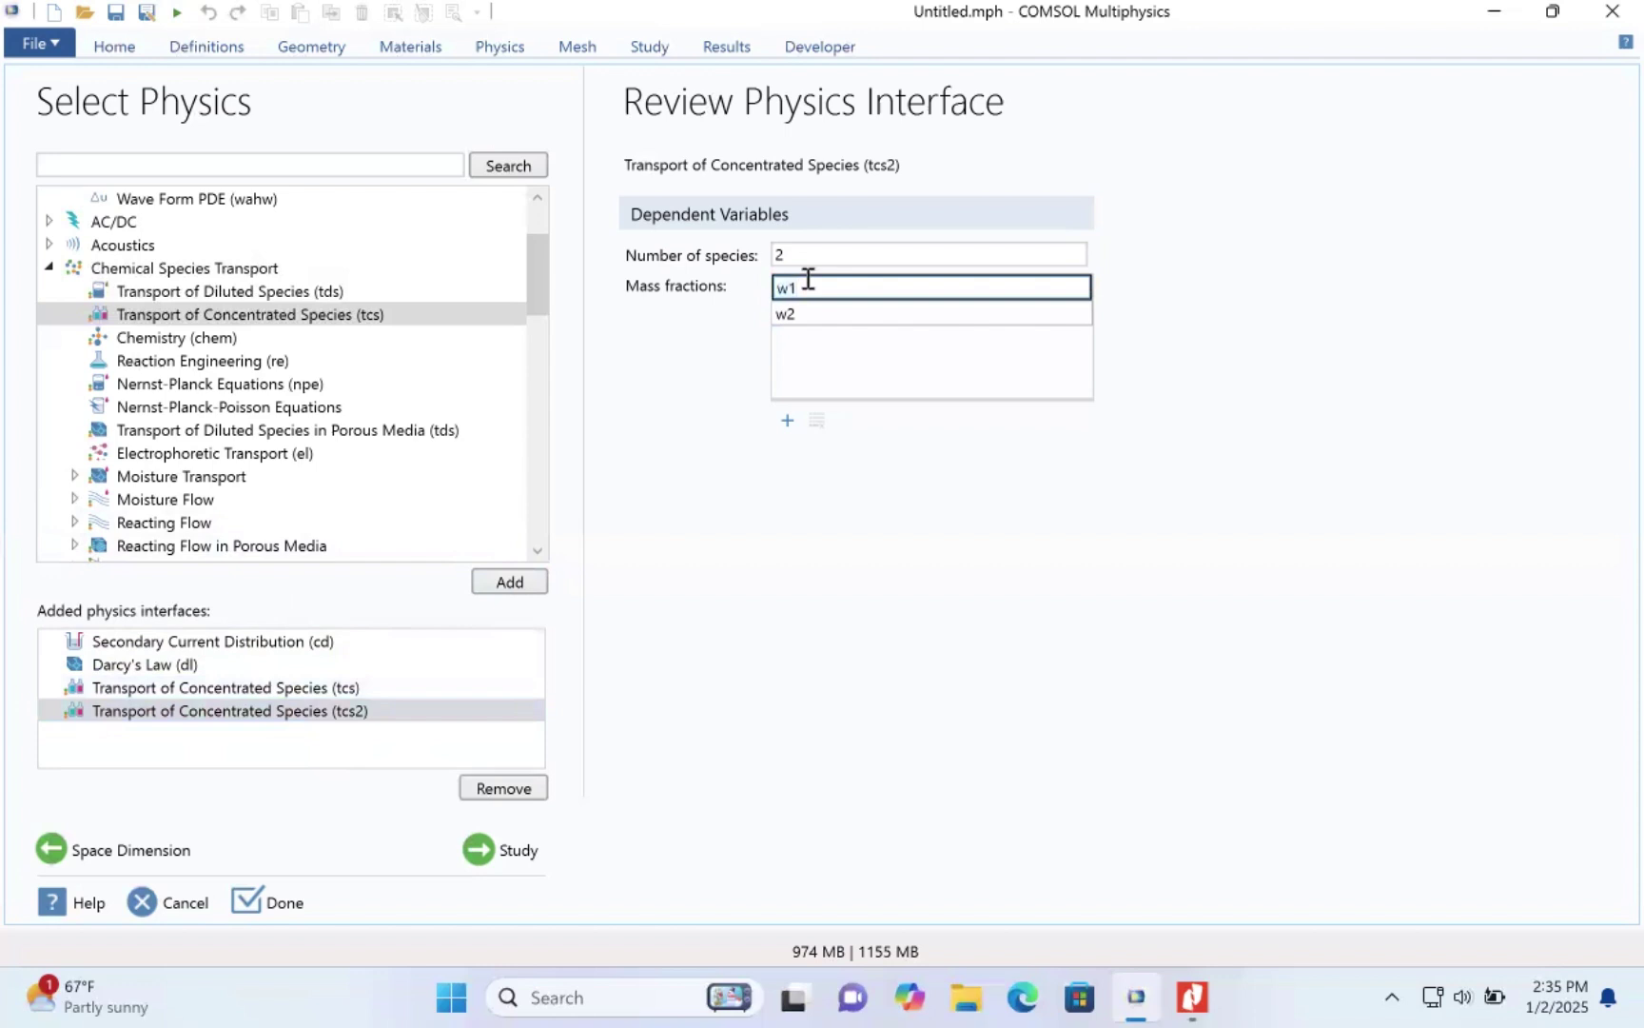
{"action": "key", "text": "BackSpace"}
{"action": "type", "text": "02"}
{"action": "left_click", "coordinate": [821, 315]}
{"action": "left_click", "coordinate": [822, 315]}
{"action": "left_click", "coordinate": [816, 313]}
{"action": "key", "text": "BackSpace"}
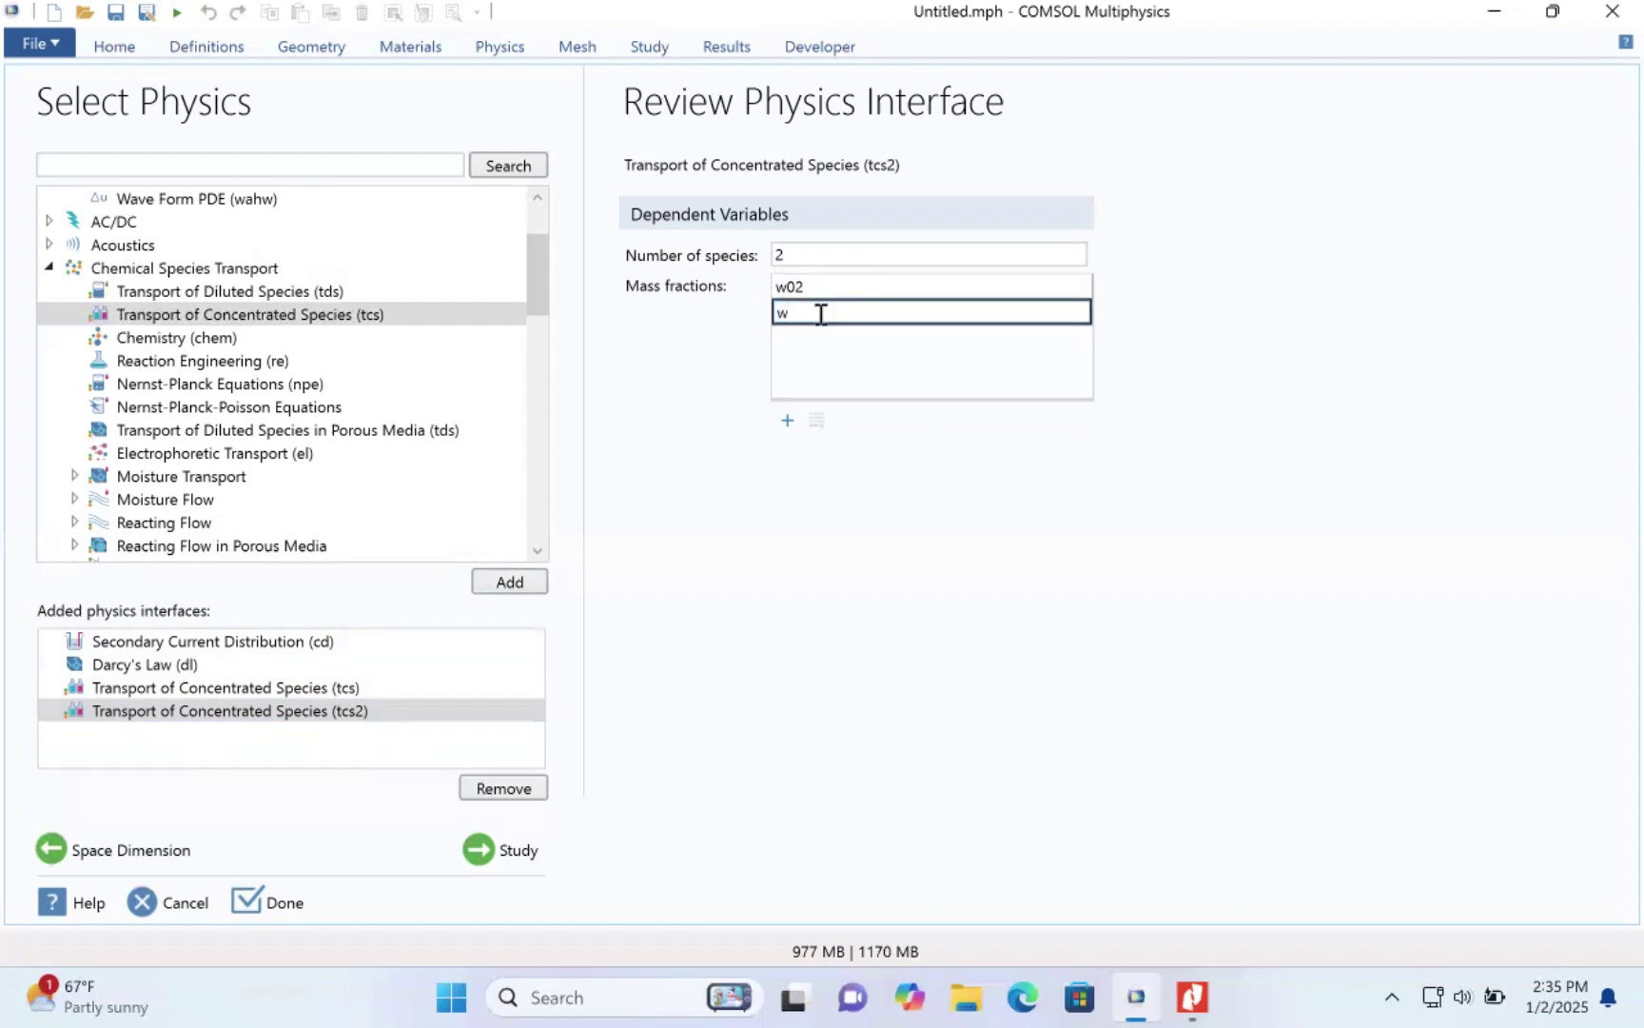
{"action": "type", "text": "H20c"}
- Set tcs2's number of species to 3 and name the new w3 mass fraction wN2
{"action": "left_click", "coordinate": [800, 251]}
{"action": "double_click", "coordinate": [800, 250]}
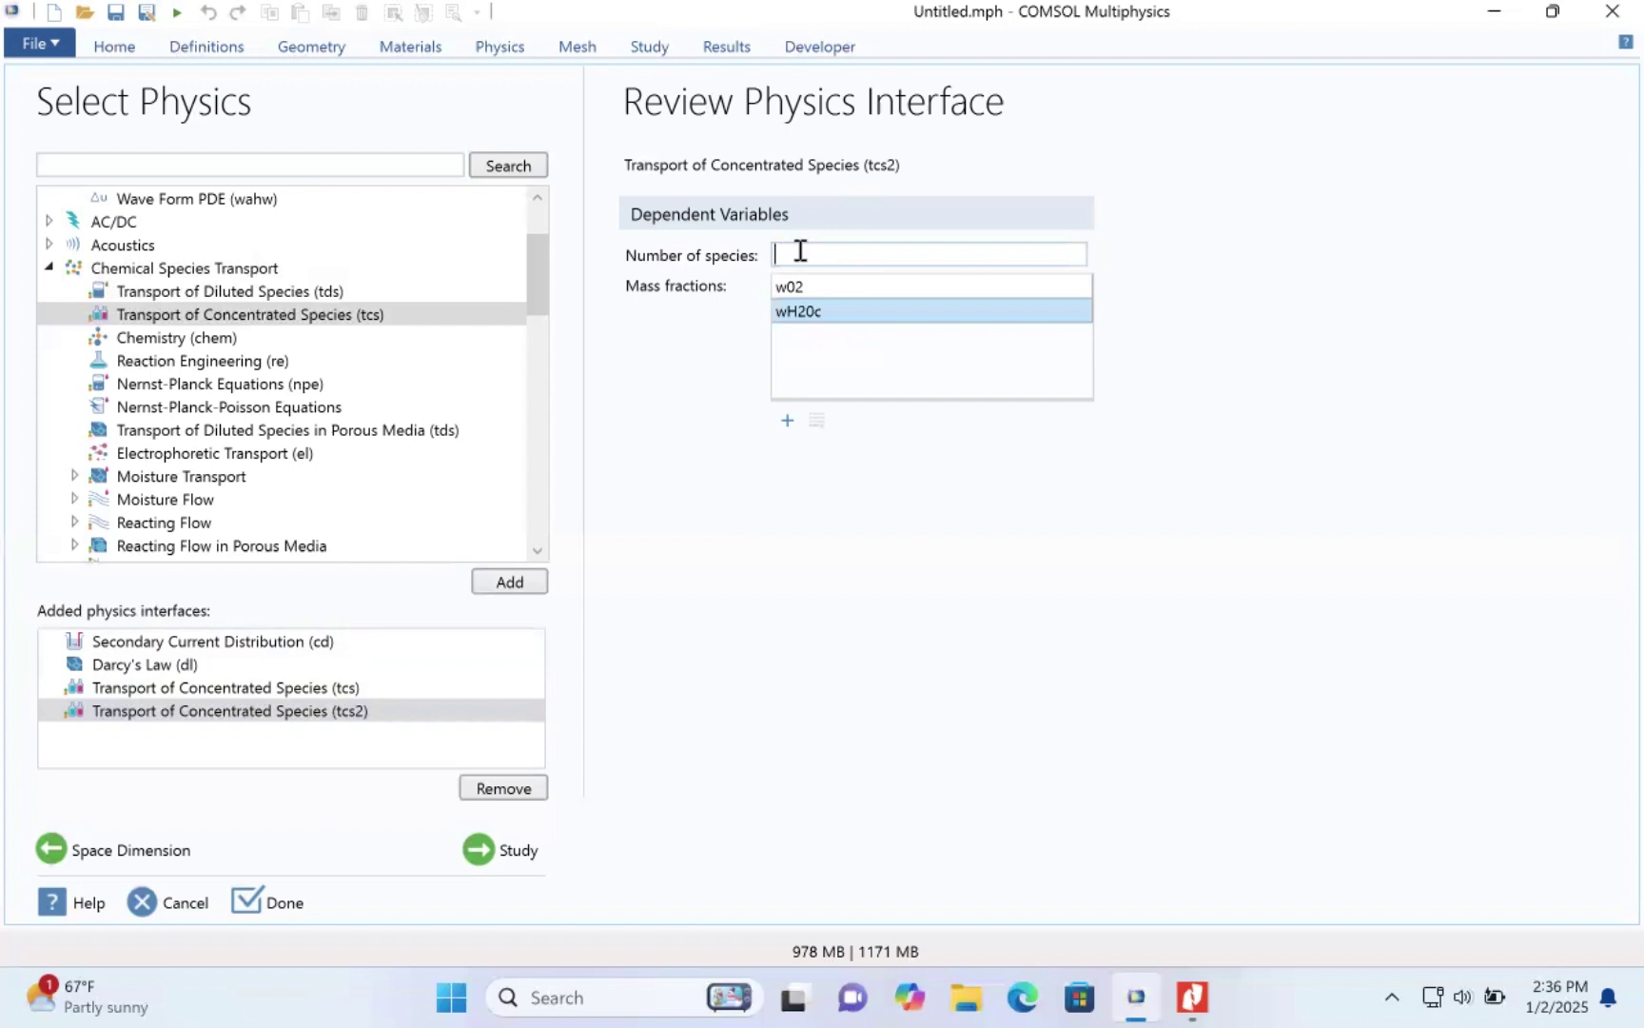
{"action": "type", "text": "3"}
{"action": "key", "text": "Return"}
{"action": "double_click", "coordinate": [820, 338]}
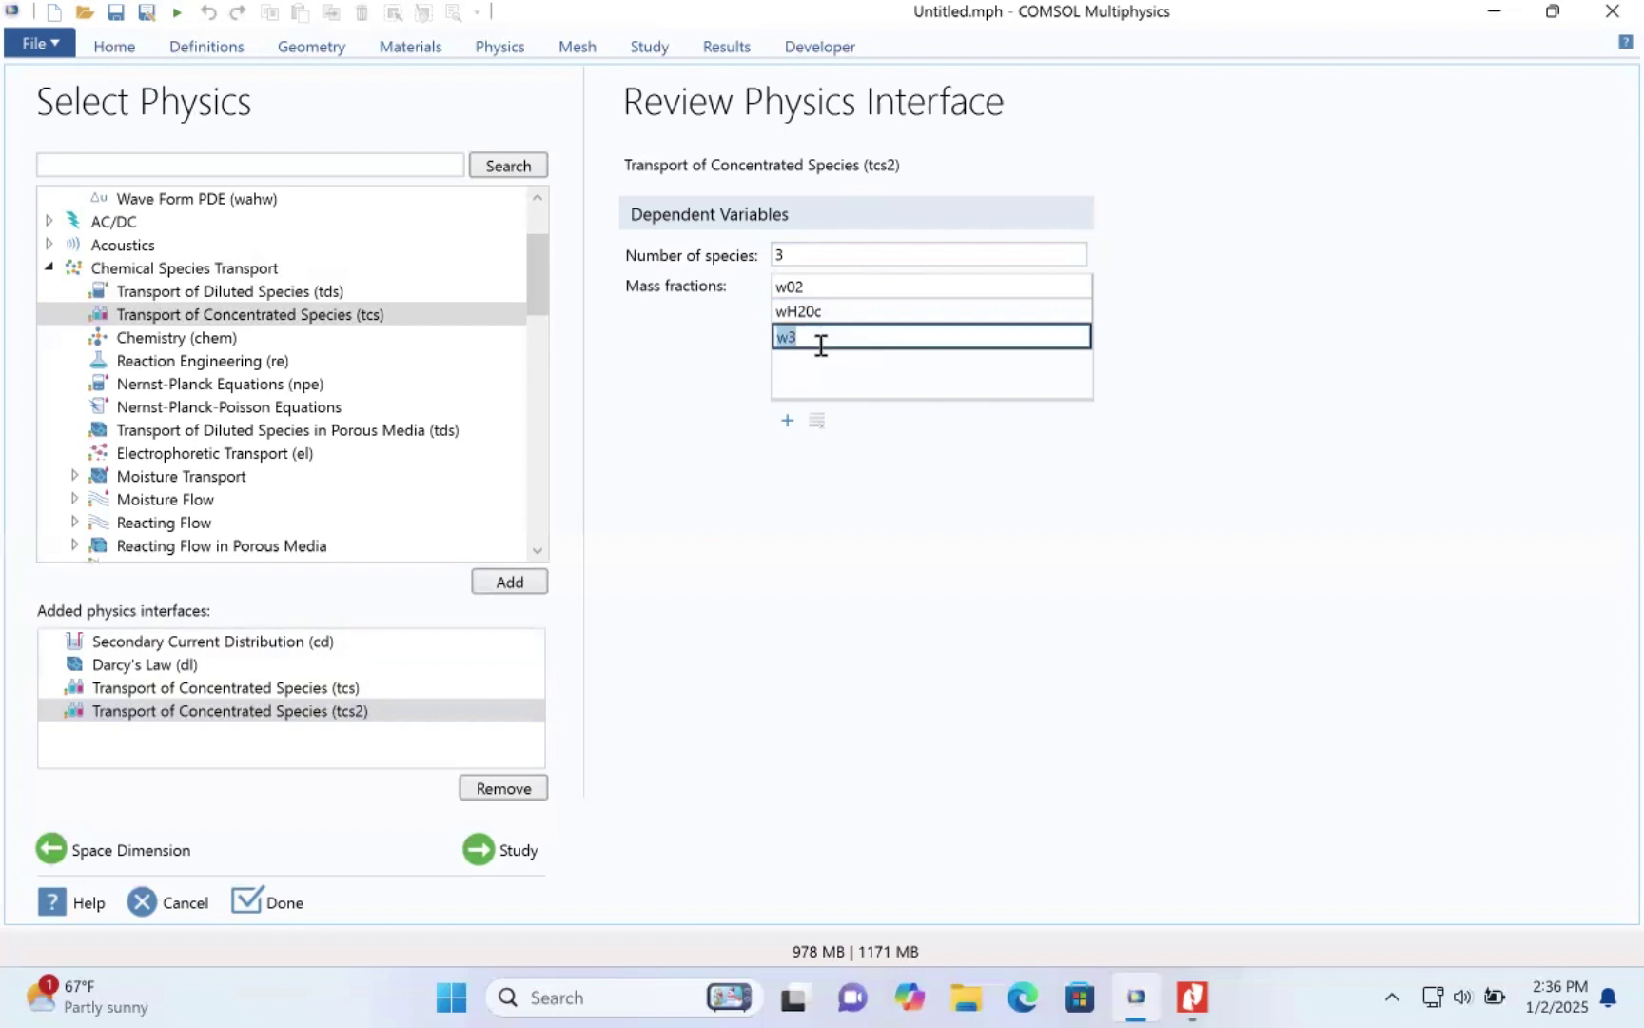
{"action": "type", "text": "wH"}
{"action": "key", "text": "BackSpace"}
{"action": "type", "text": "N2"}
{"action": "left_click", "coordinate": [307, 690]}
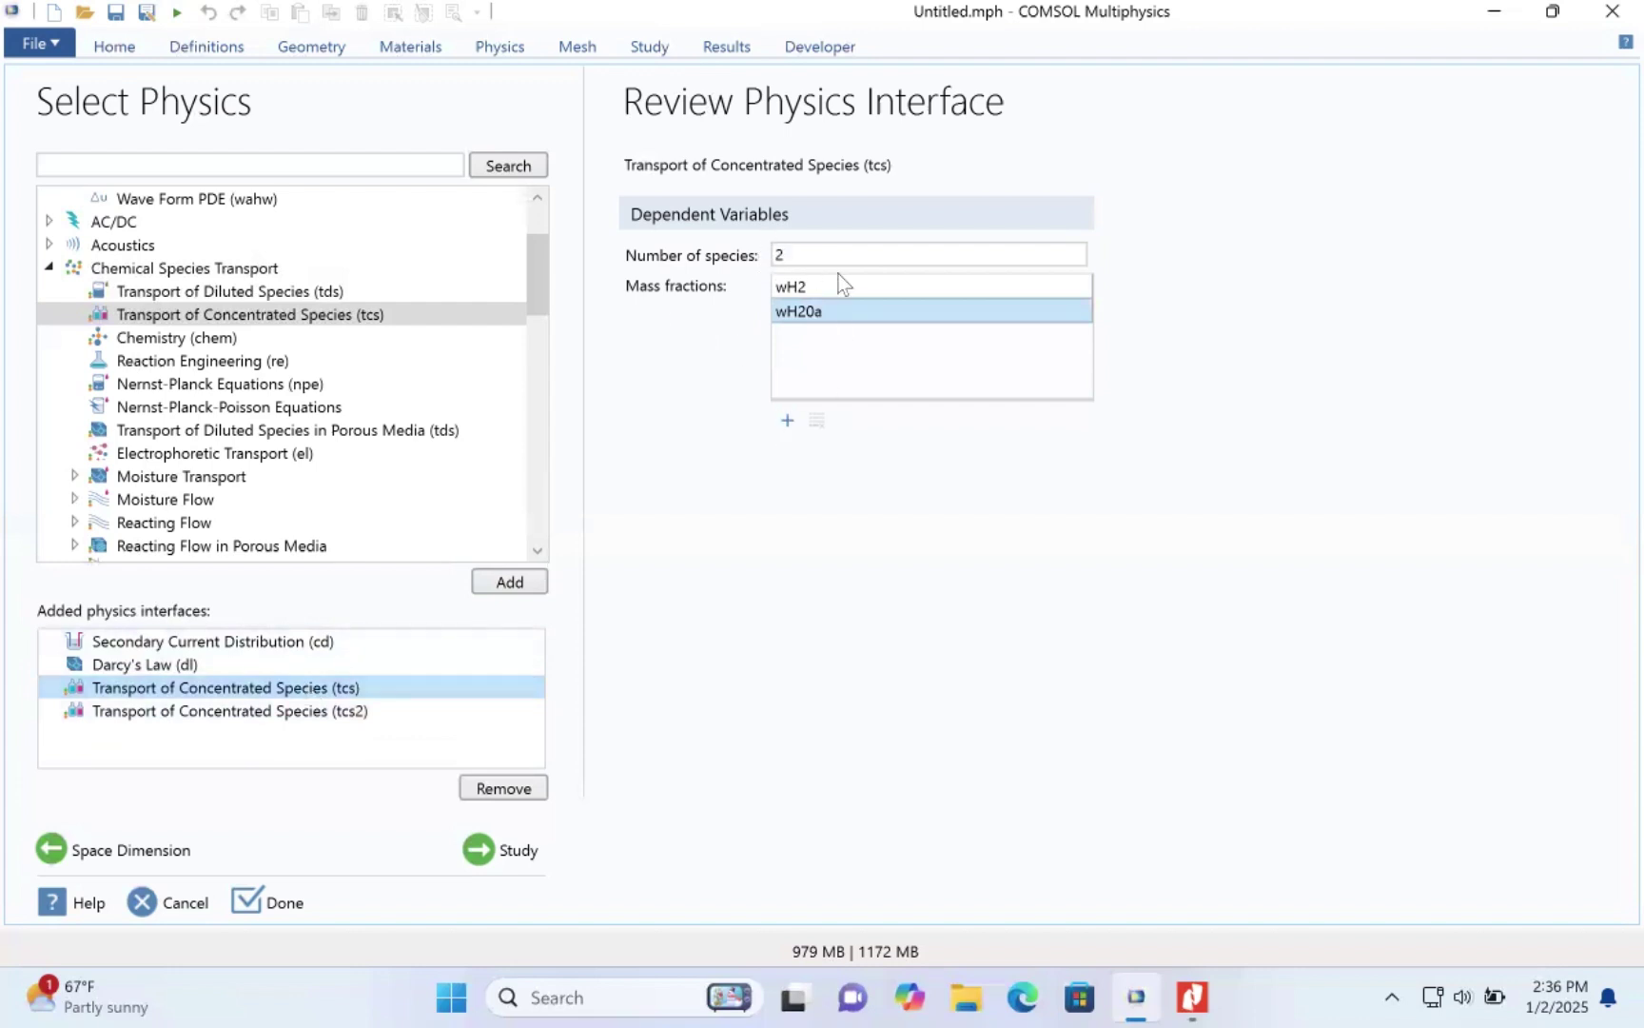
{"action": "left_click", "coordinate": [245, 714]}
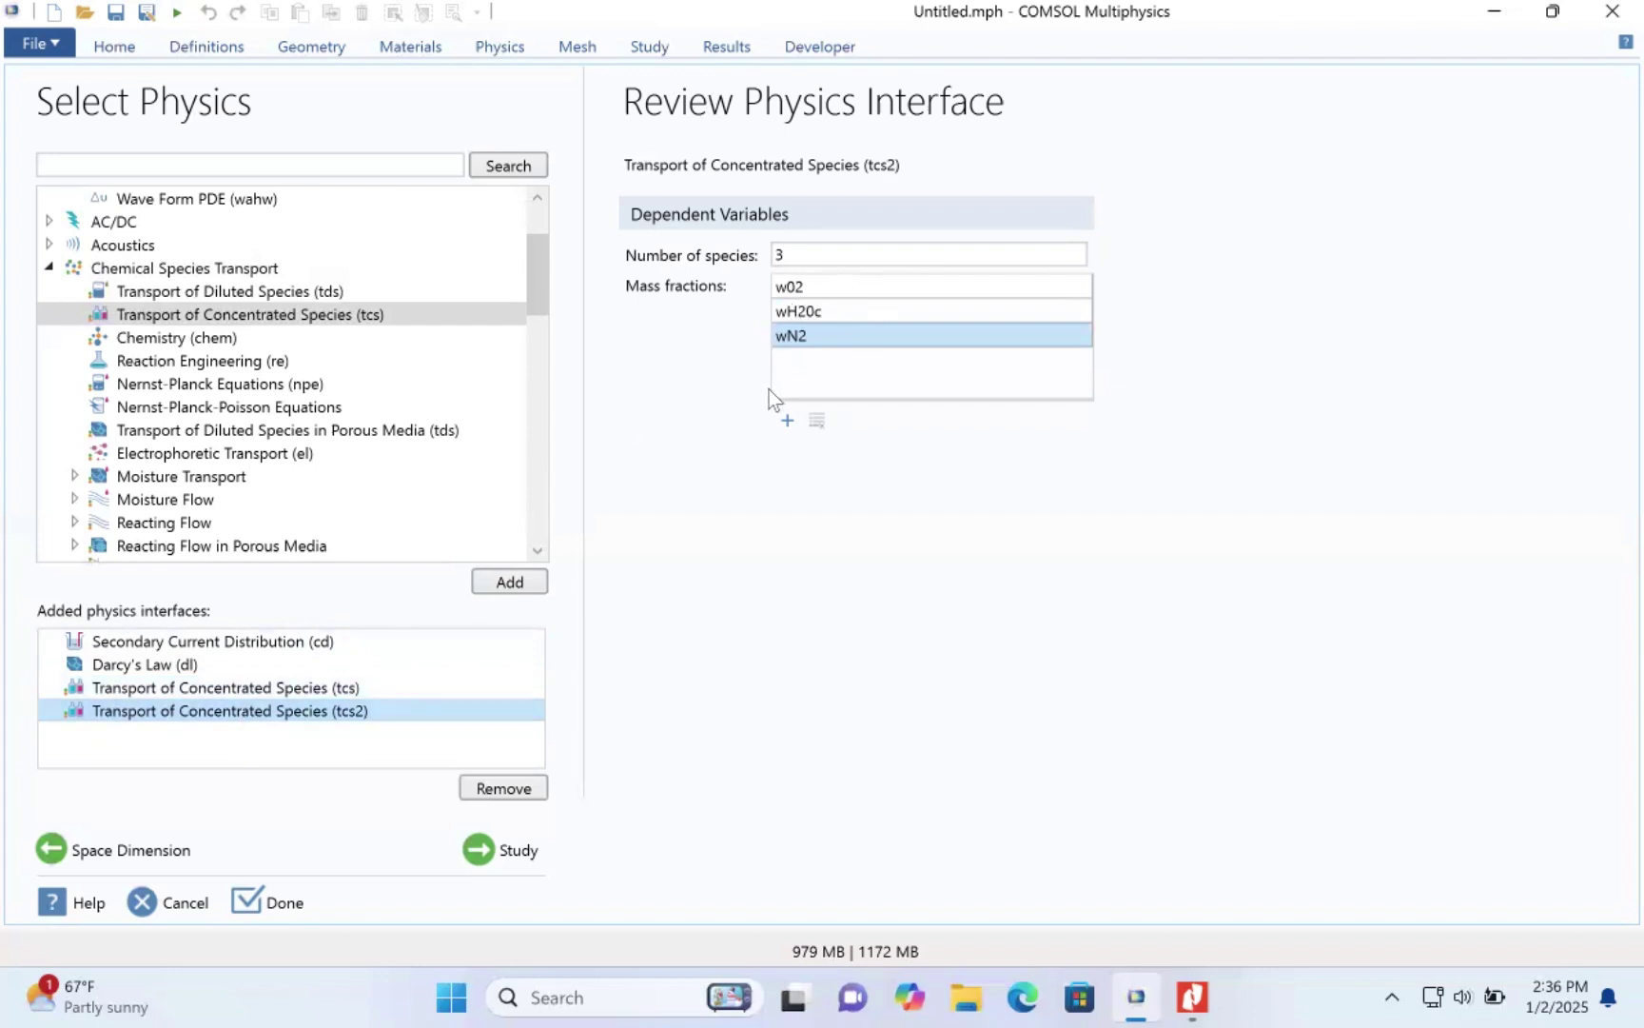
- Finish the wizard with no study added and decline saving changes to Untitled.mph
{"action": "left_click", "coordinate": [499, 846]}
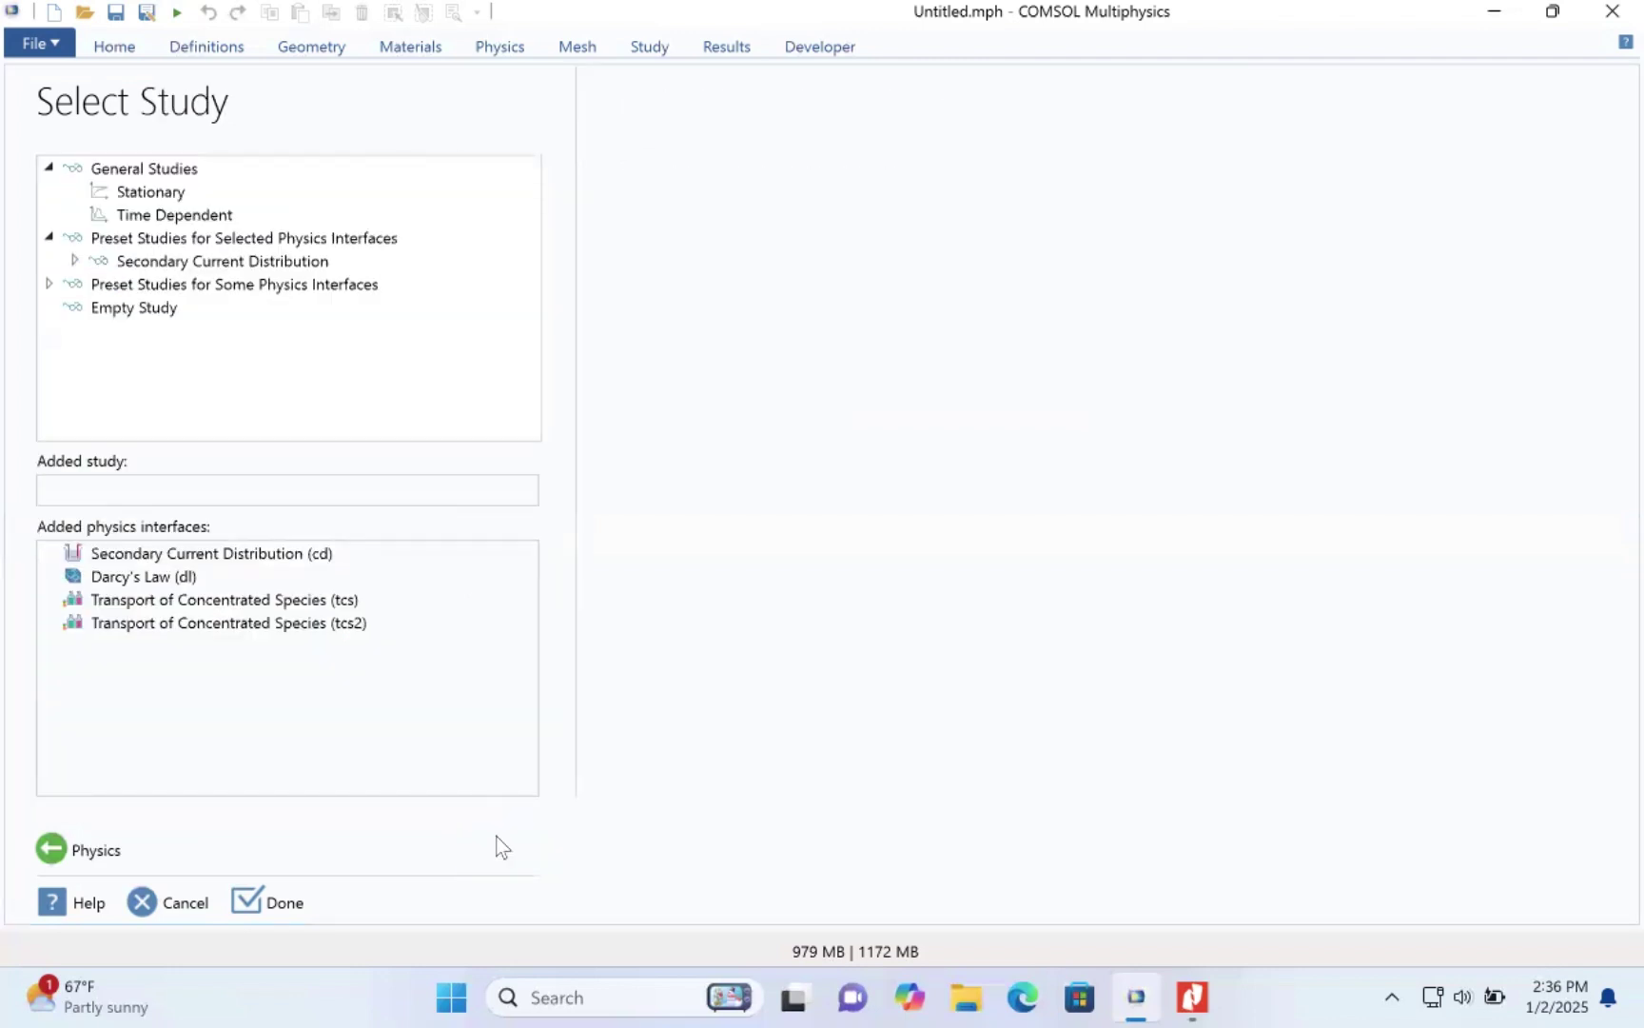
{"action": "left_click", "coordinate": [271, 899]}
{"action": "left_click", "coordinate": [873, 580]}
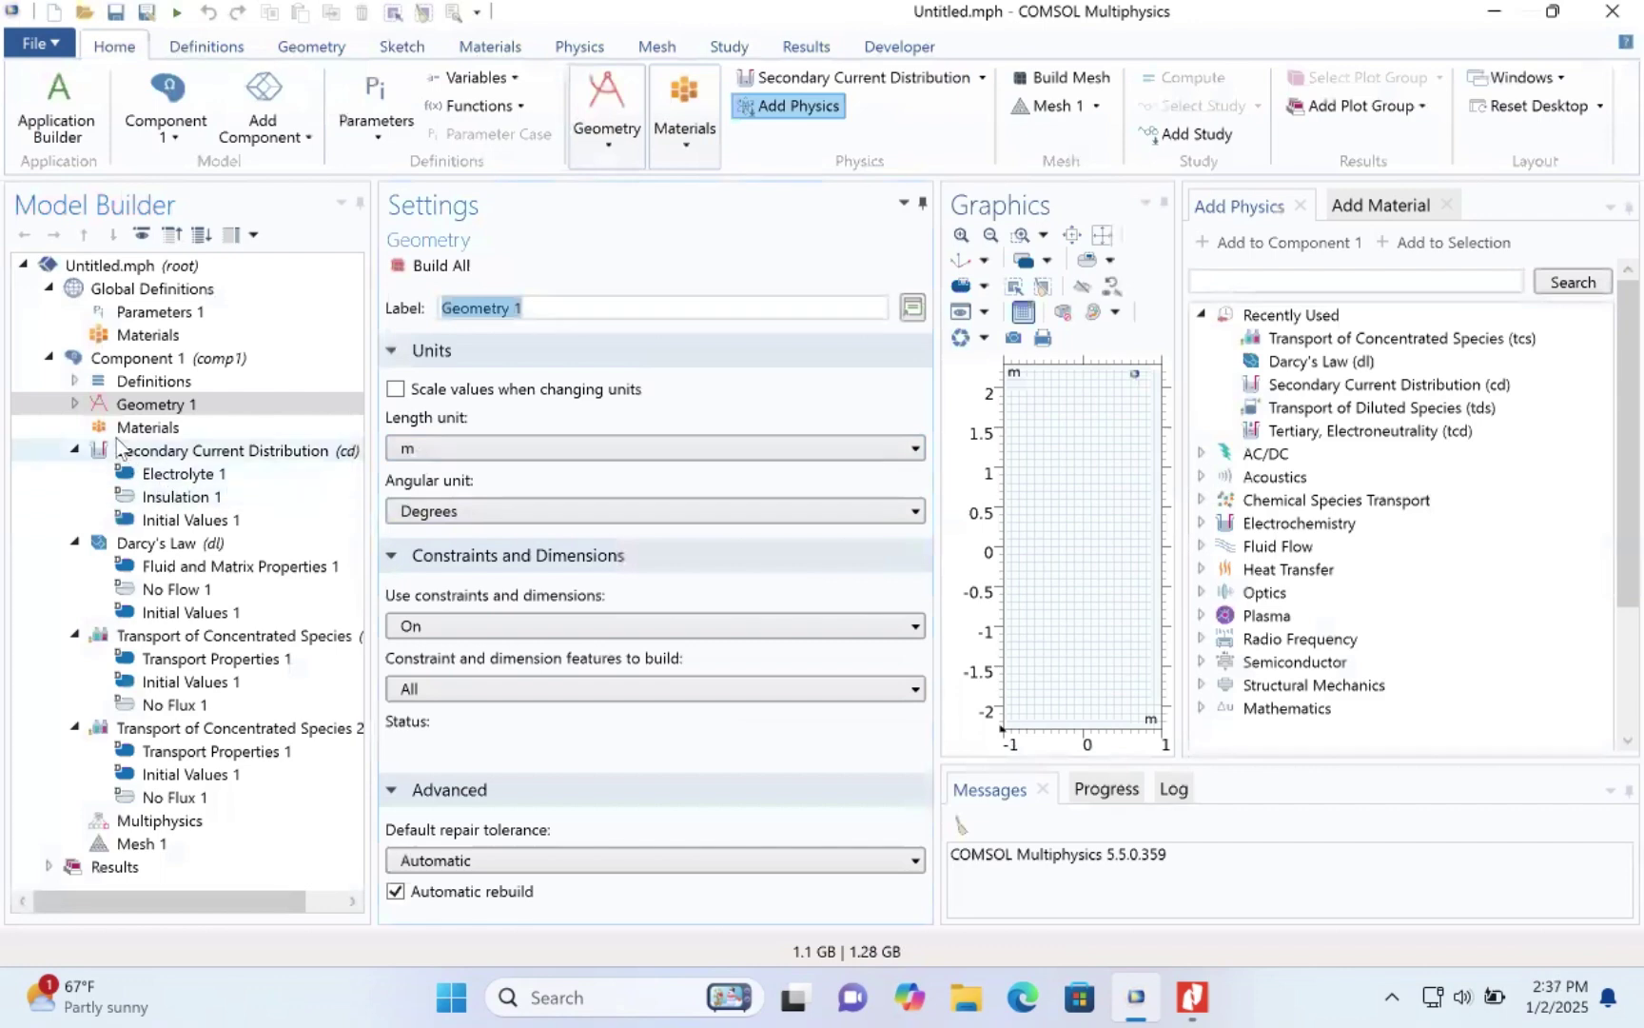
- Select Geometry 1 (length unit metres) and bring up its menu for adding shapes
{"action": "left_click", "coordinate": [127, 409]}
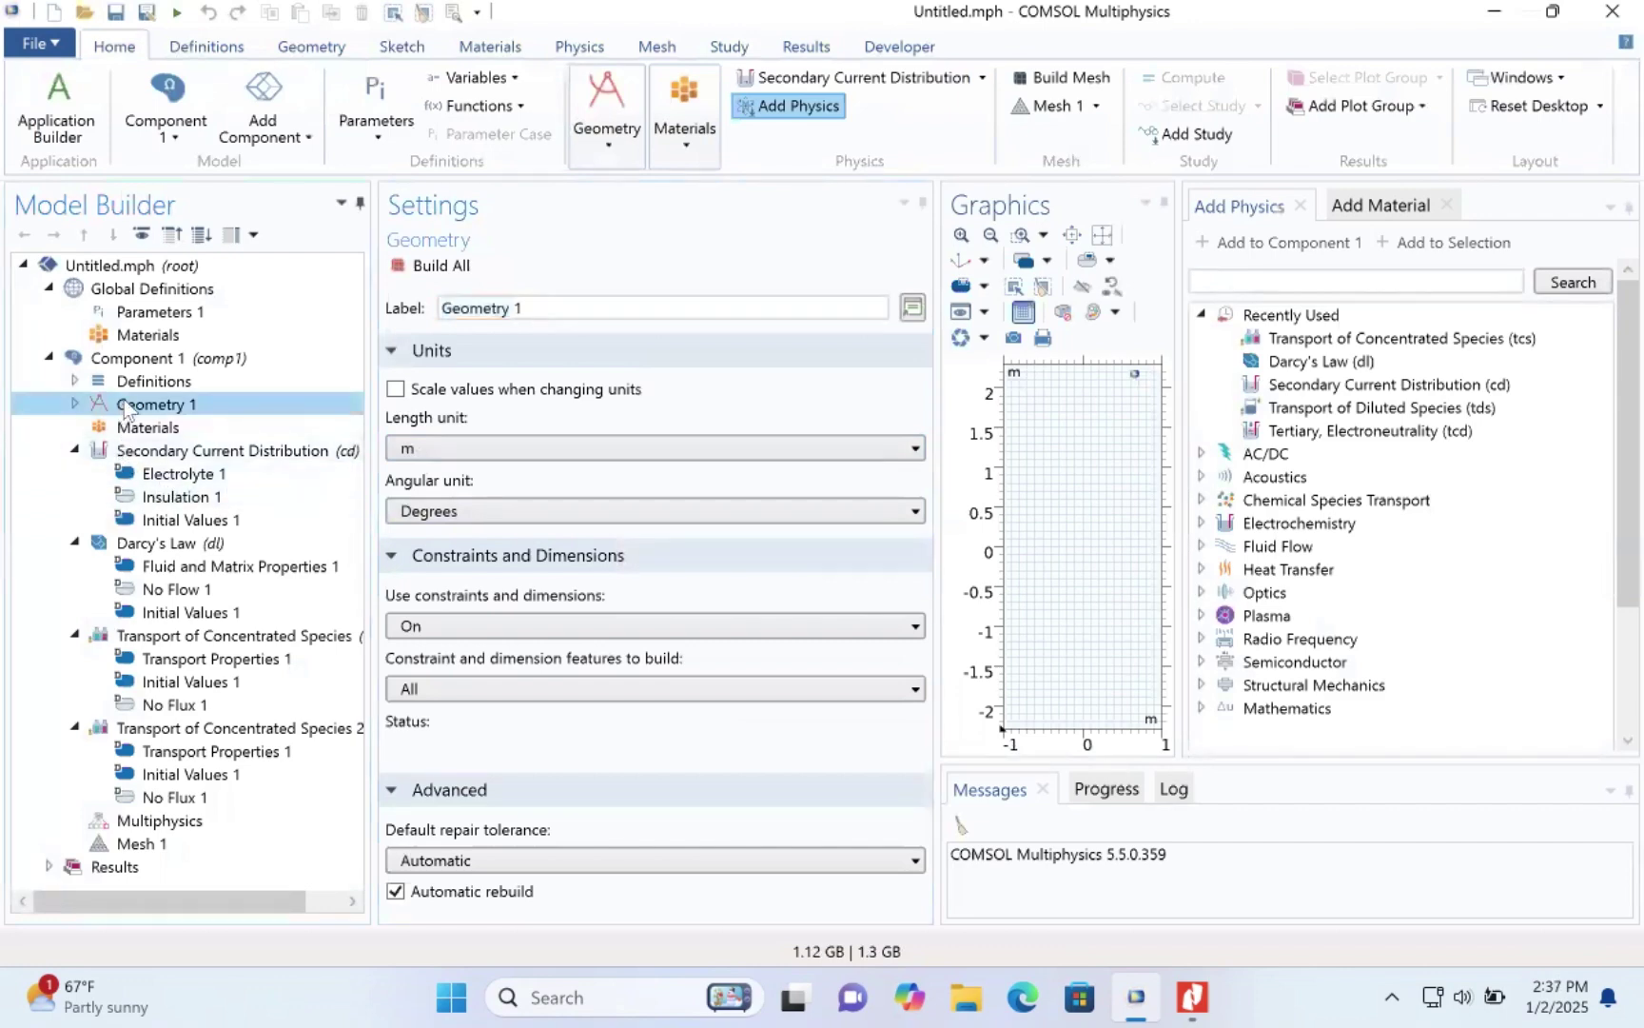
{"action": "right_click", "coordinate": [125, 407]}
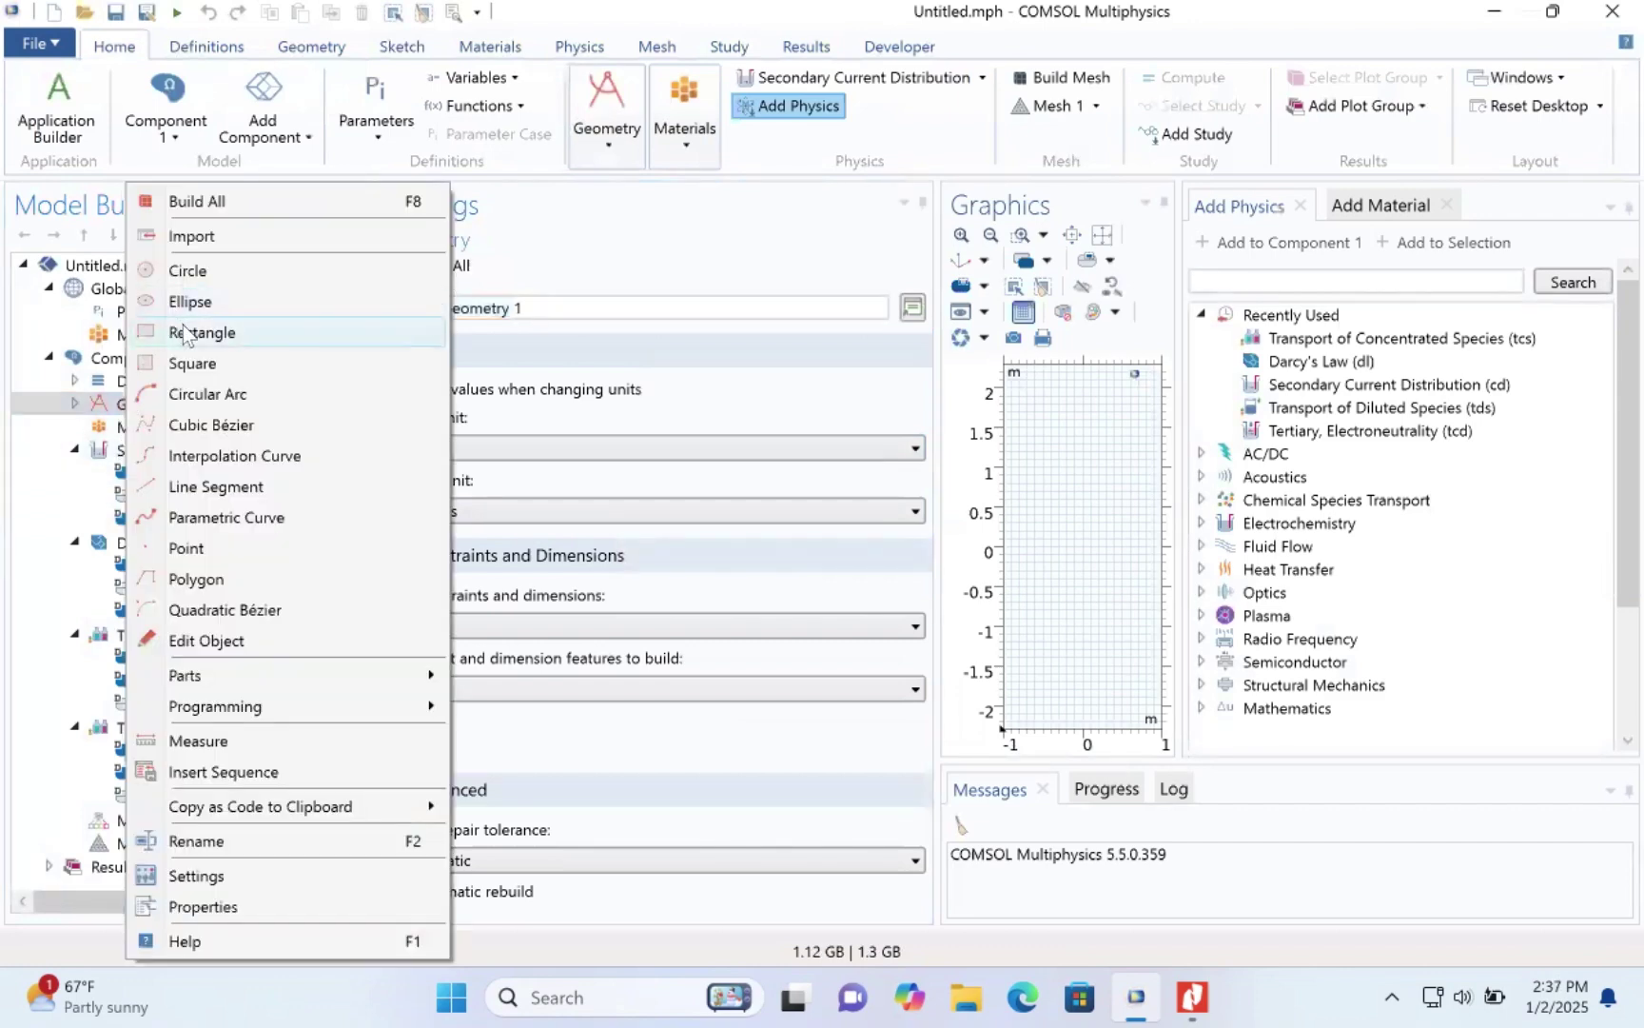
- Add a rectangle to Geometry 1 and set its width to 2.5e-4 m
{"action": "left_click", "coordinate": [184, 332]}
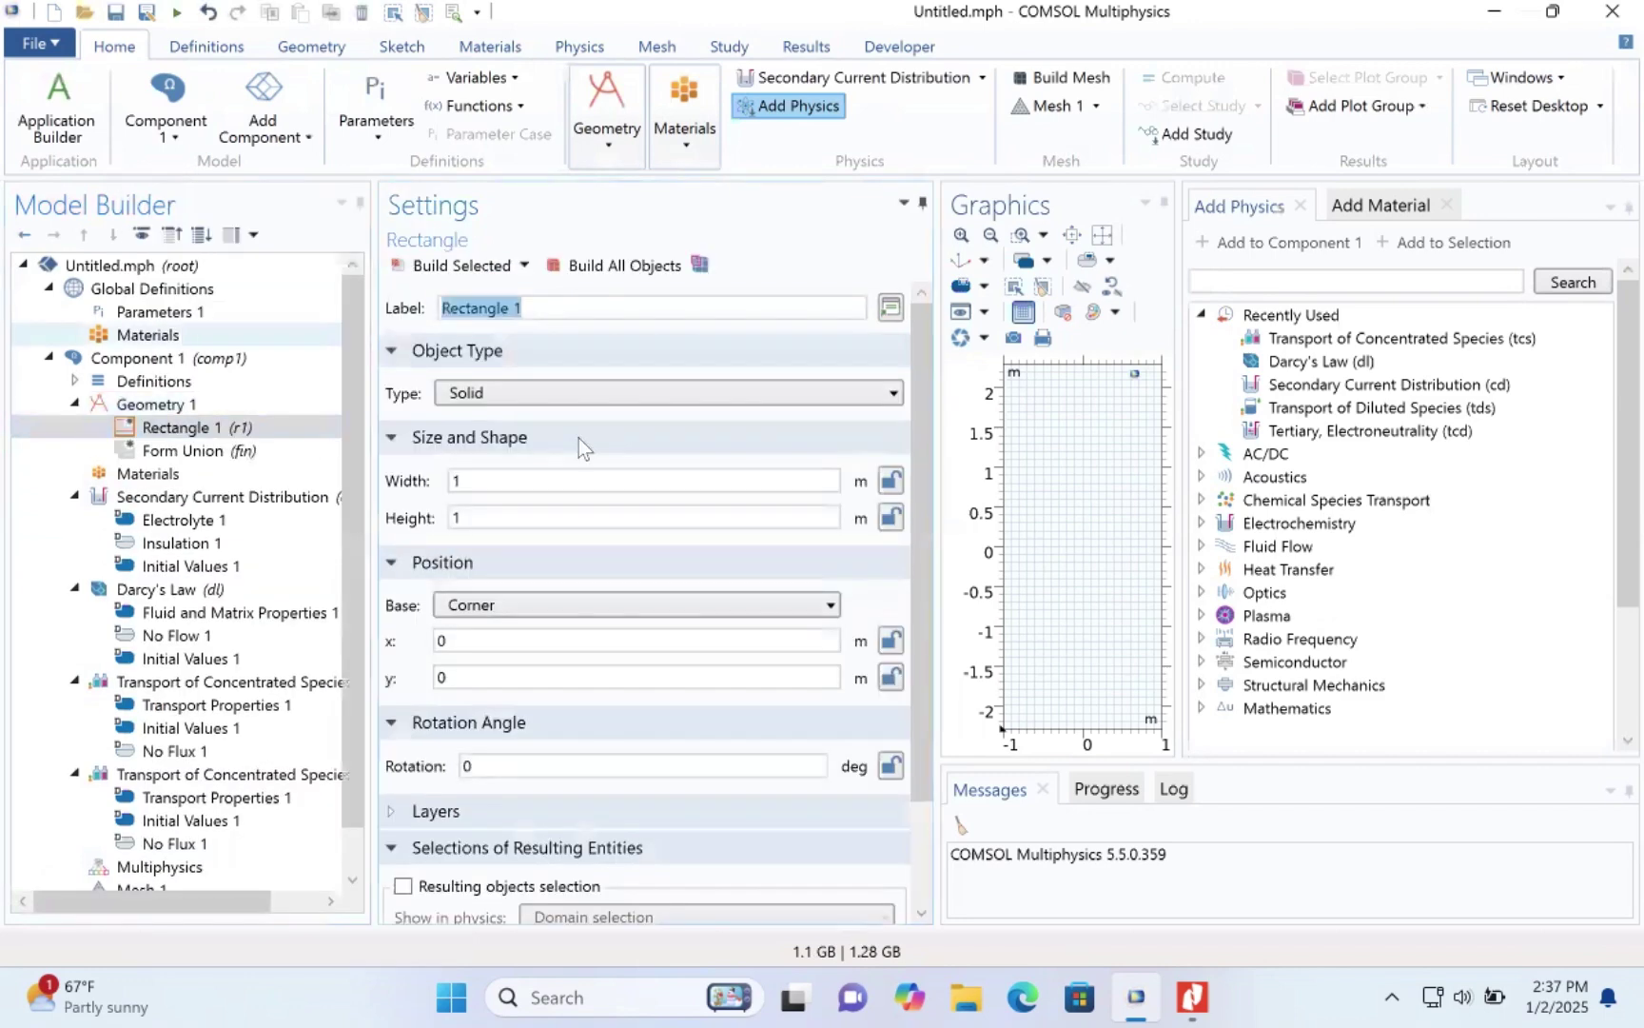
{"action": "left_click_drag", "start_coordinate": [917, 672], "coordinate": [952, 547]}
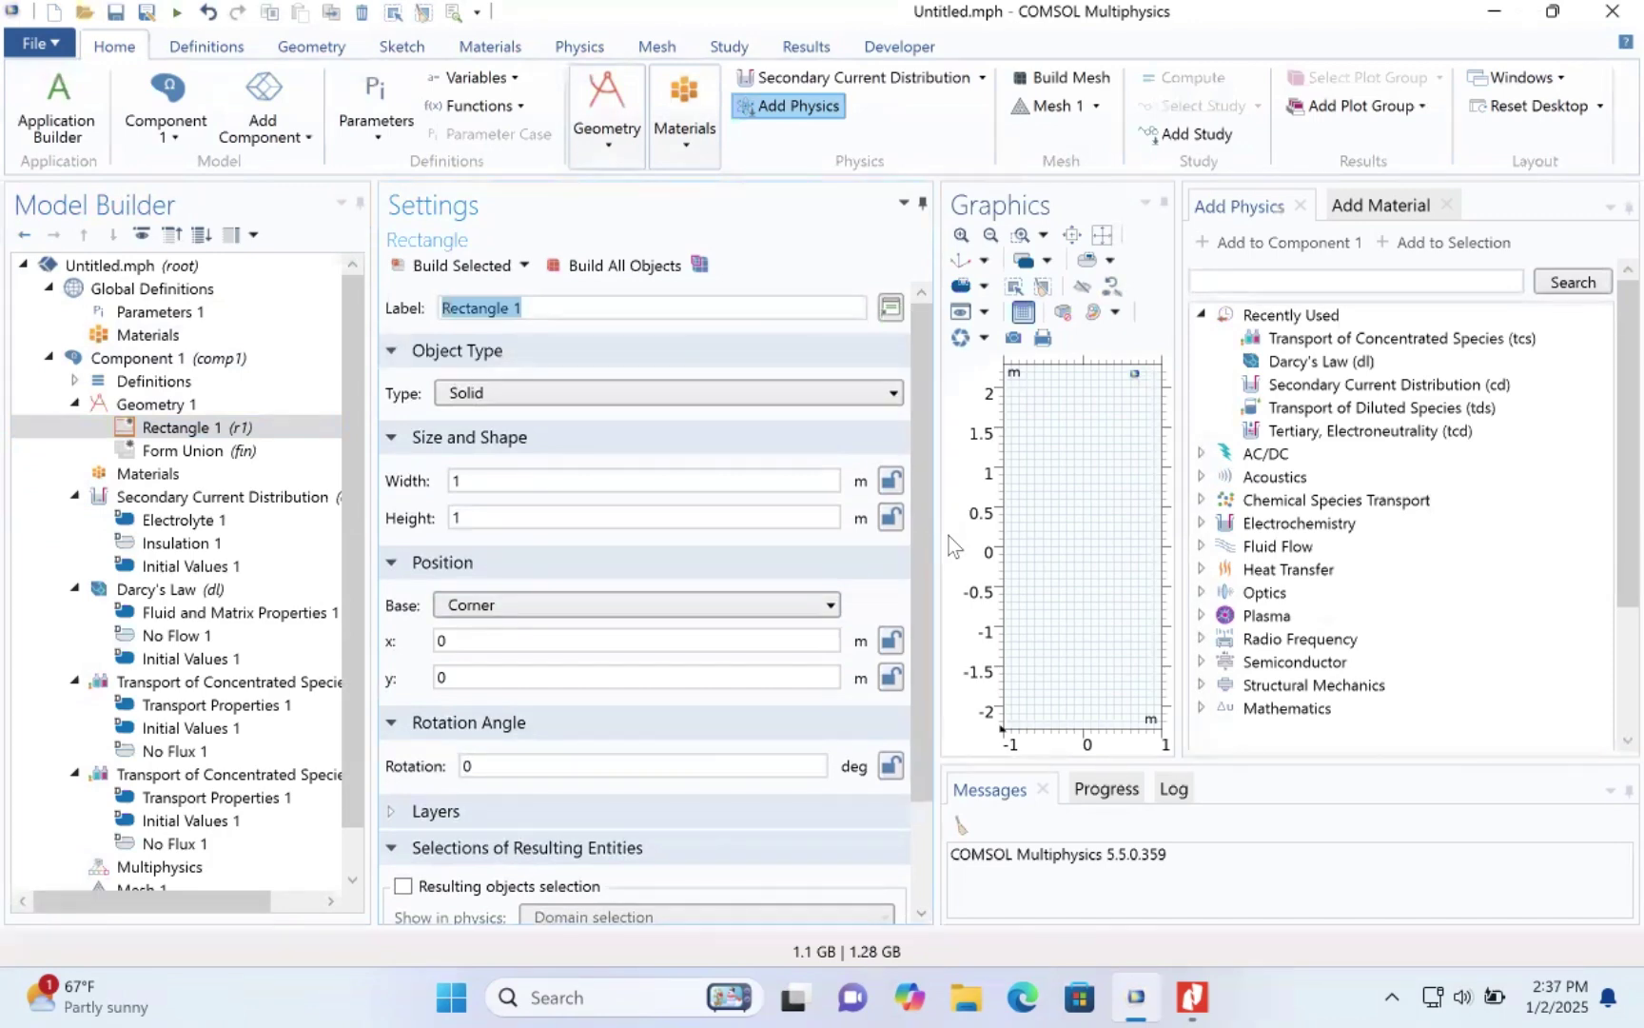
{"action": "left_click", "coordinate": [546, 488]}
{"action": "double_click", "coordinate": [546, 488]}
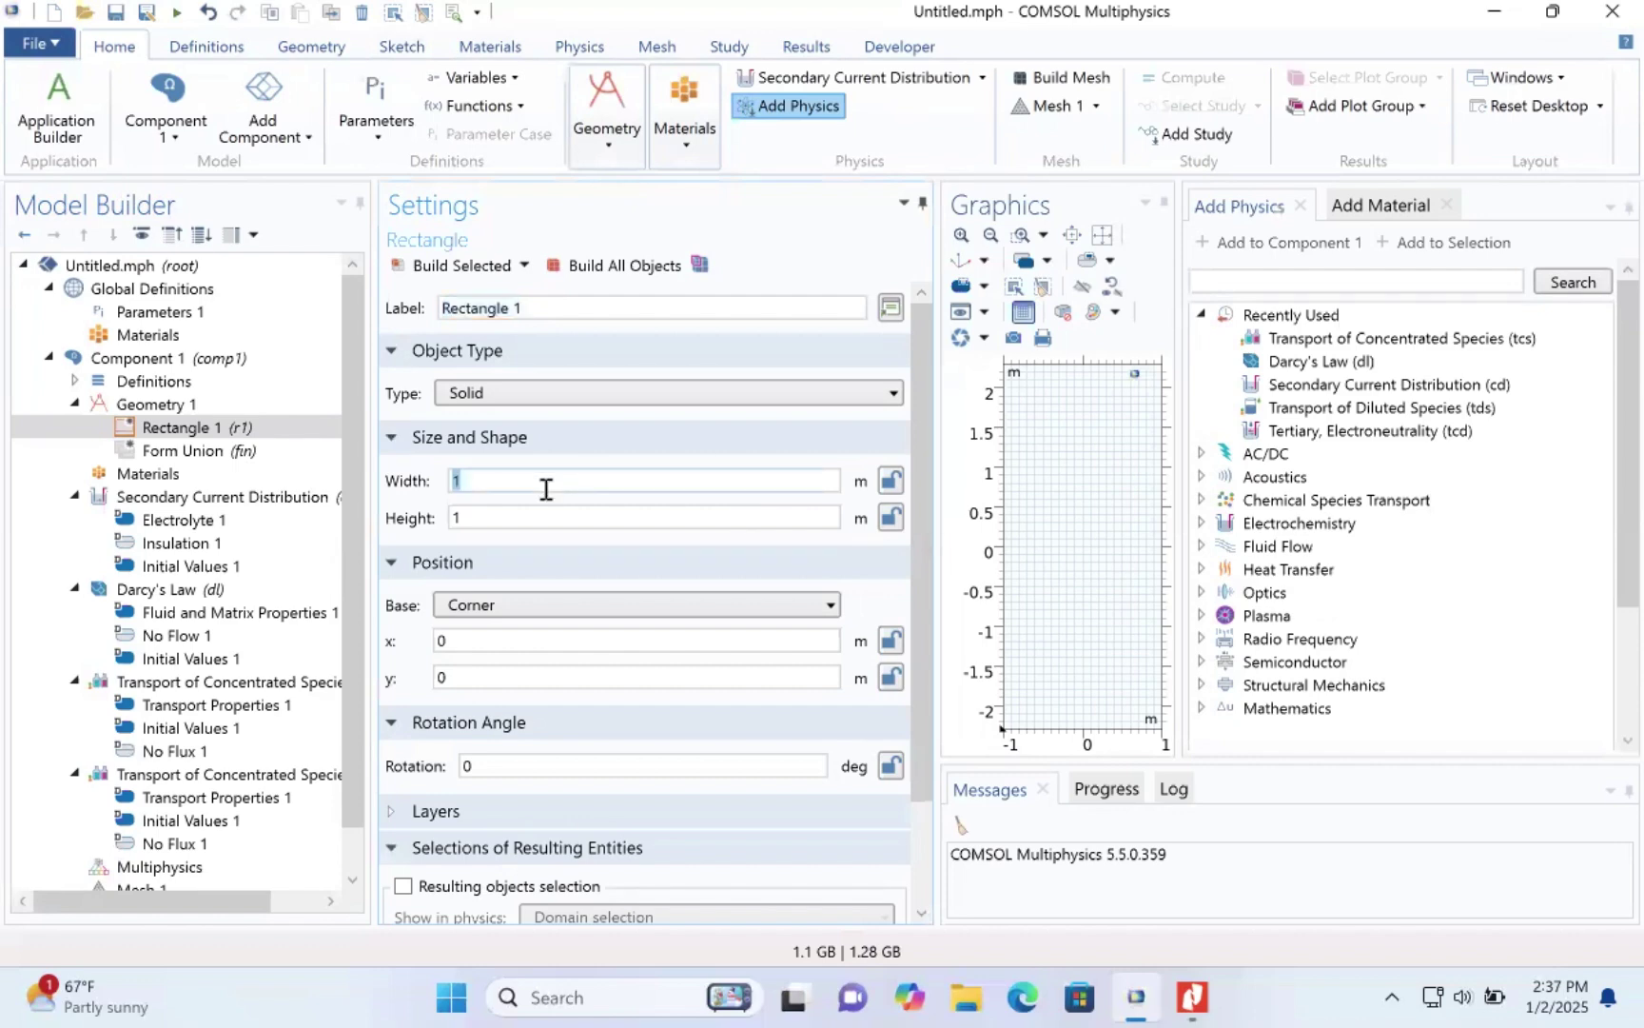
{"action": "type", "text": "2/3"}
{"action": "key", "text": "BackSpace"}
{"action": "key", "text": "BackSpace"}
{"action": "type", "text": ".3"}
{"action": "key", "text": "BackSpace"}
{"action": "type", "text": "5e-4"}
- Set Rectangle 1's height to 2e-3 m, keeping its corner at the origin
{"action": "double_click", "coordinate": [522, 515]}
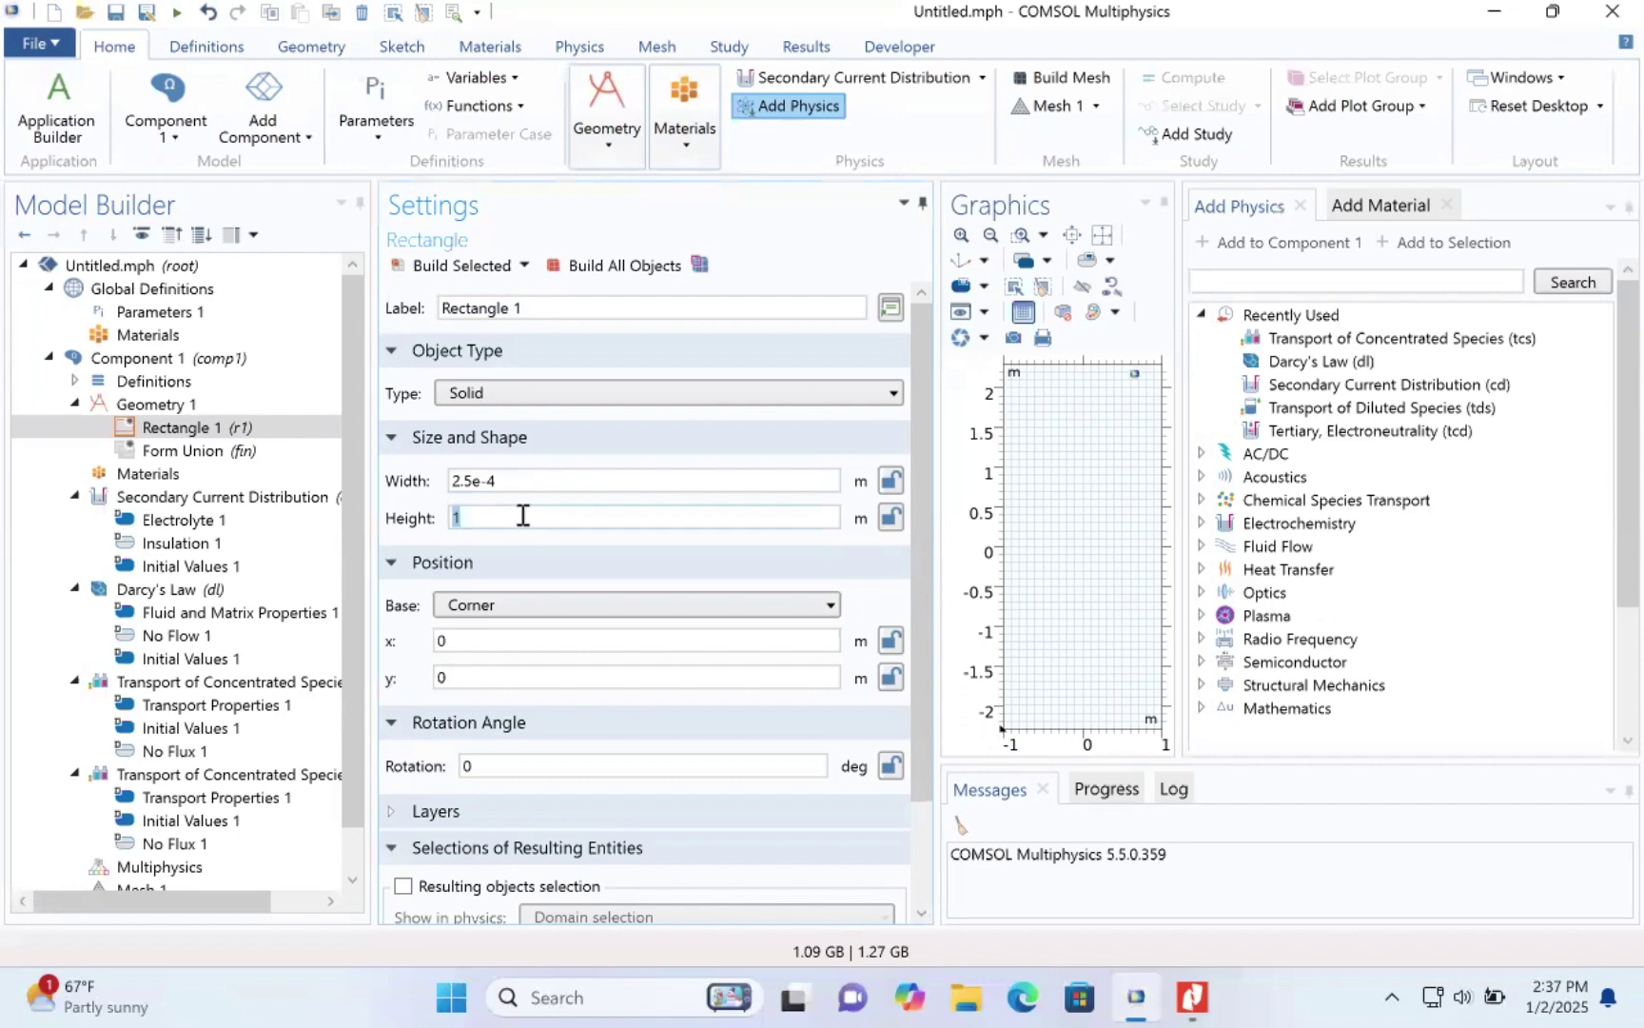
{"action": "type", "text": "we"}
{"action": "type", "text": "-3"}
{"action": "key", "text": "Left"}
{"action": "key", "text": "Left"}
{"action": "key", "text": "Left"}
{"action": "key", "text": "BackSpace"}
{"action": "type", "text": "2"}
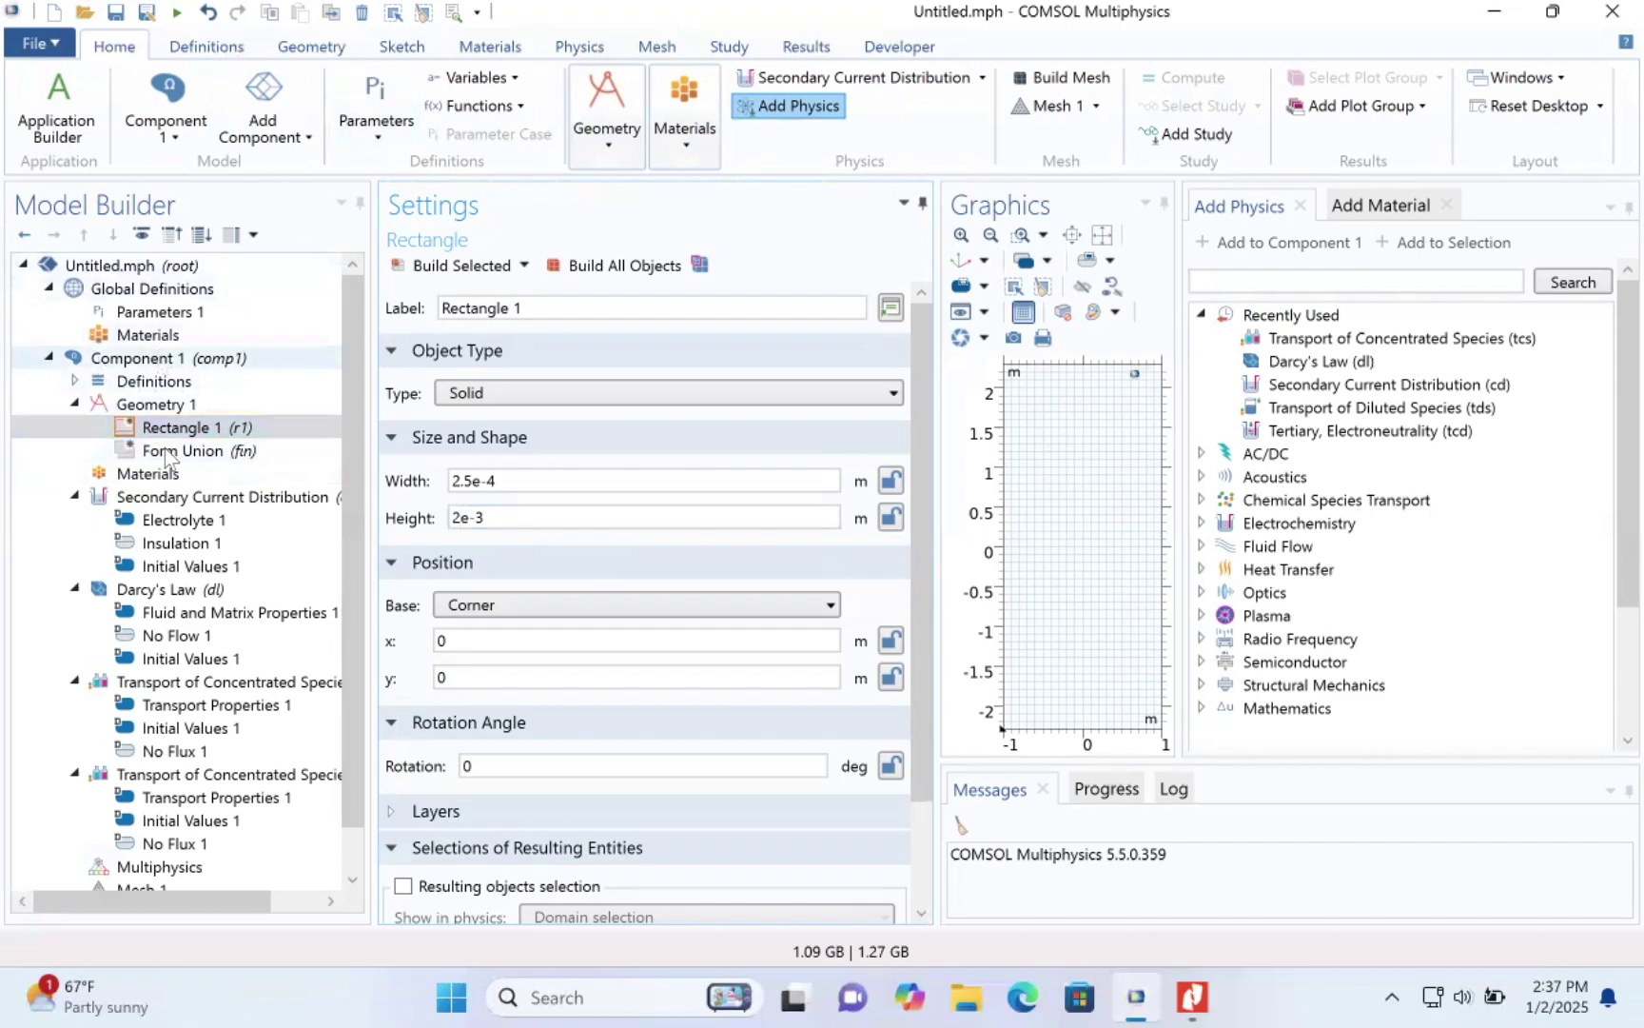
{"action": "left_click", "coordinate": [220, 427]}
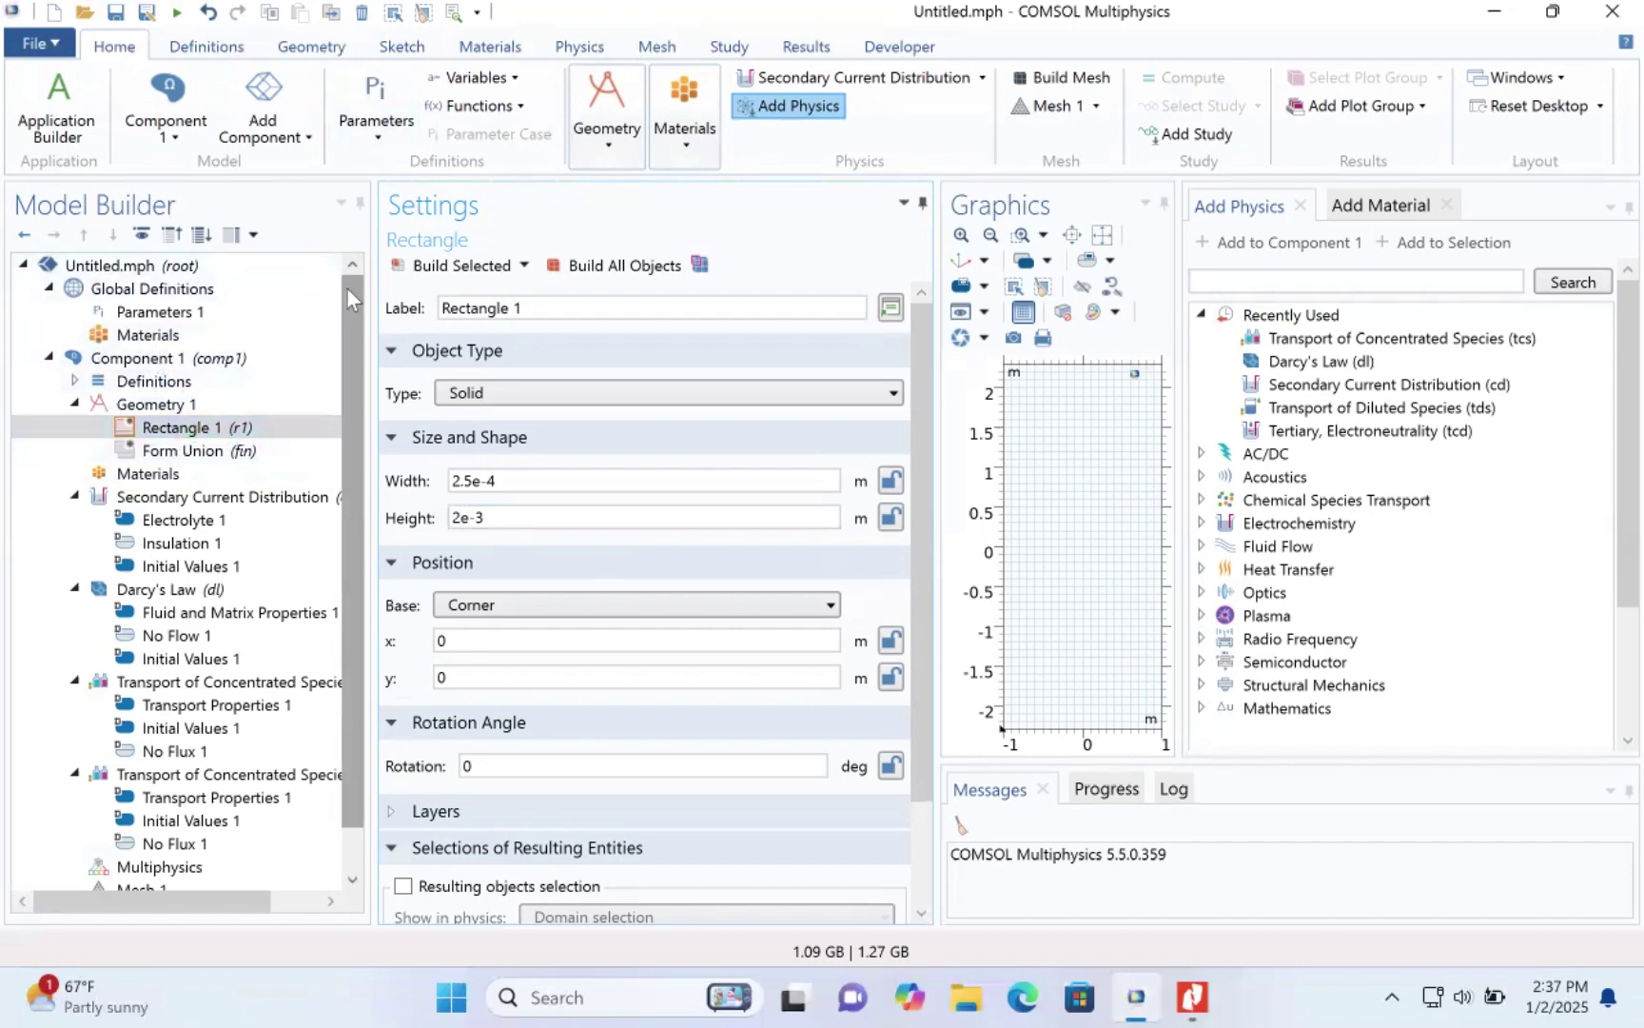
{"action": "left_click", "coordinate": [314, 48]}
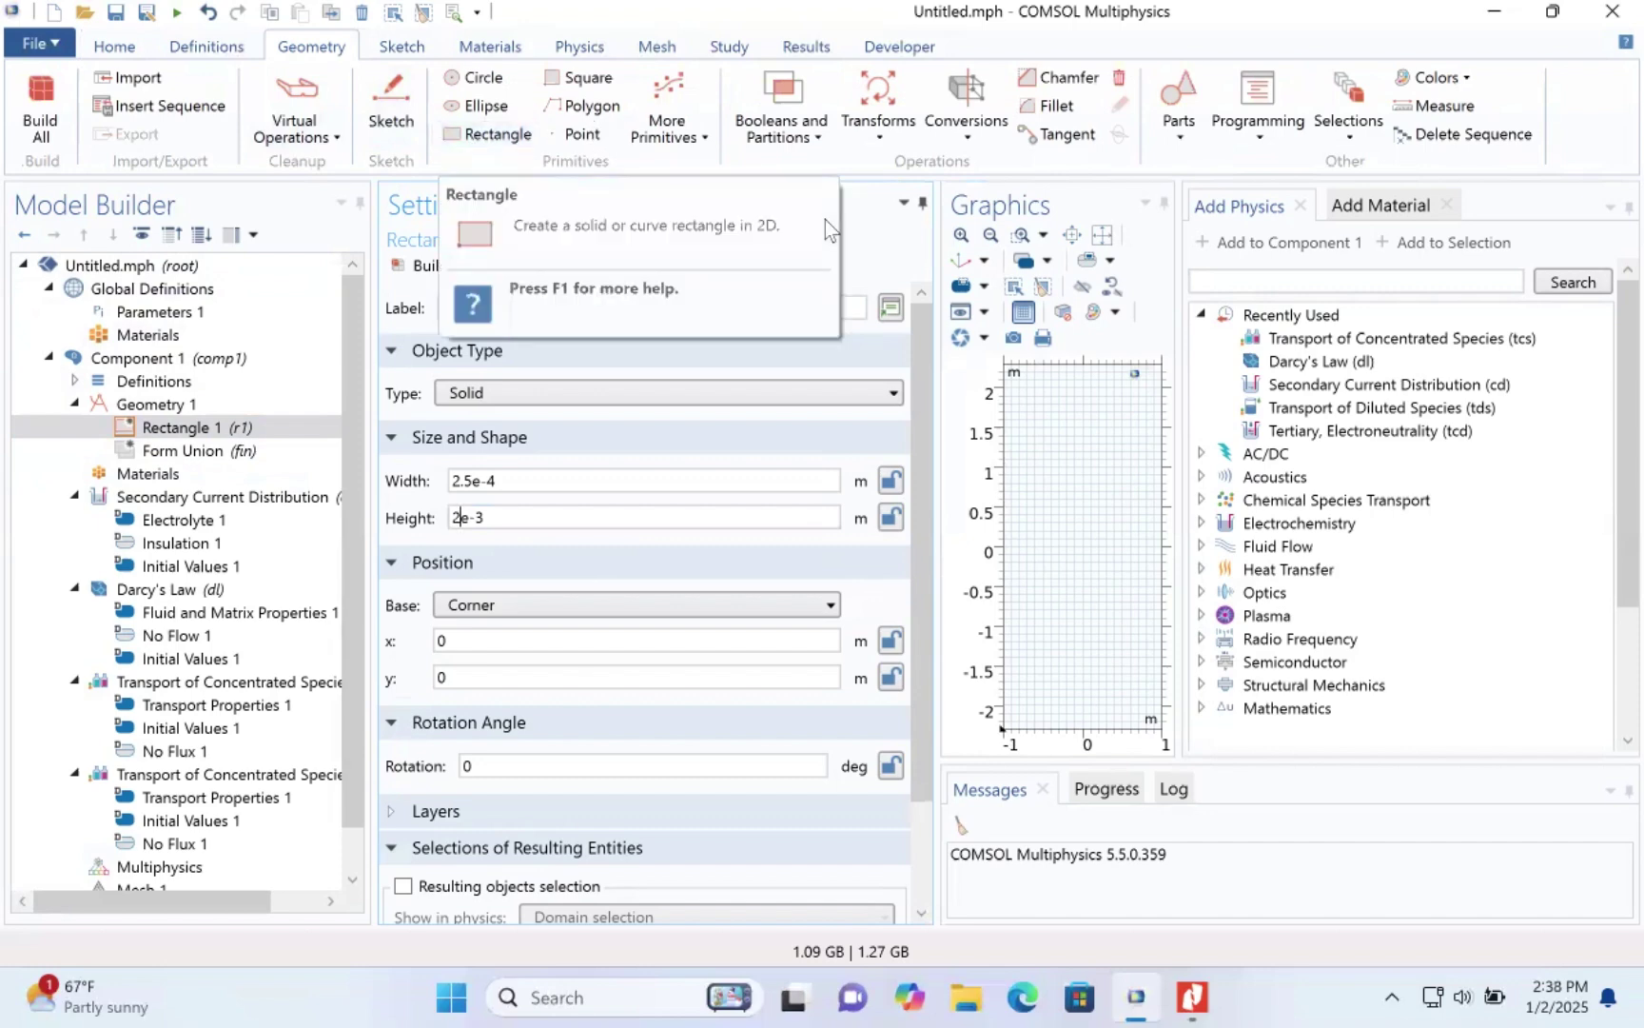
- Add a second rectangle of width 1e-4 and height 2e-3, placed at x = 2.5e-4
{"action": "right_click", "coordinate": [237, 427]}
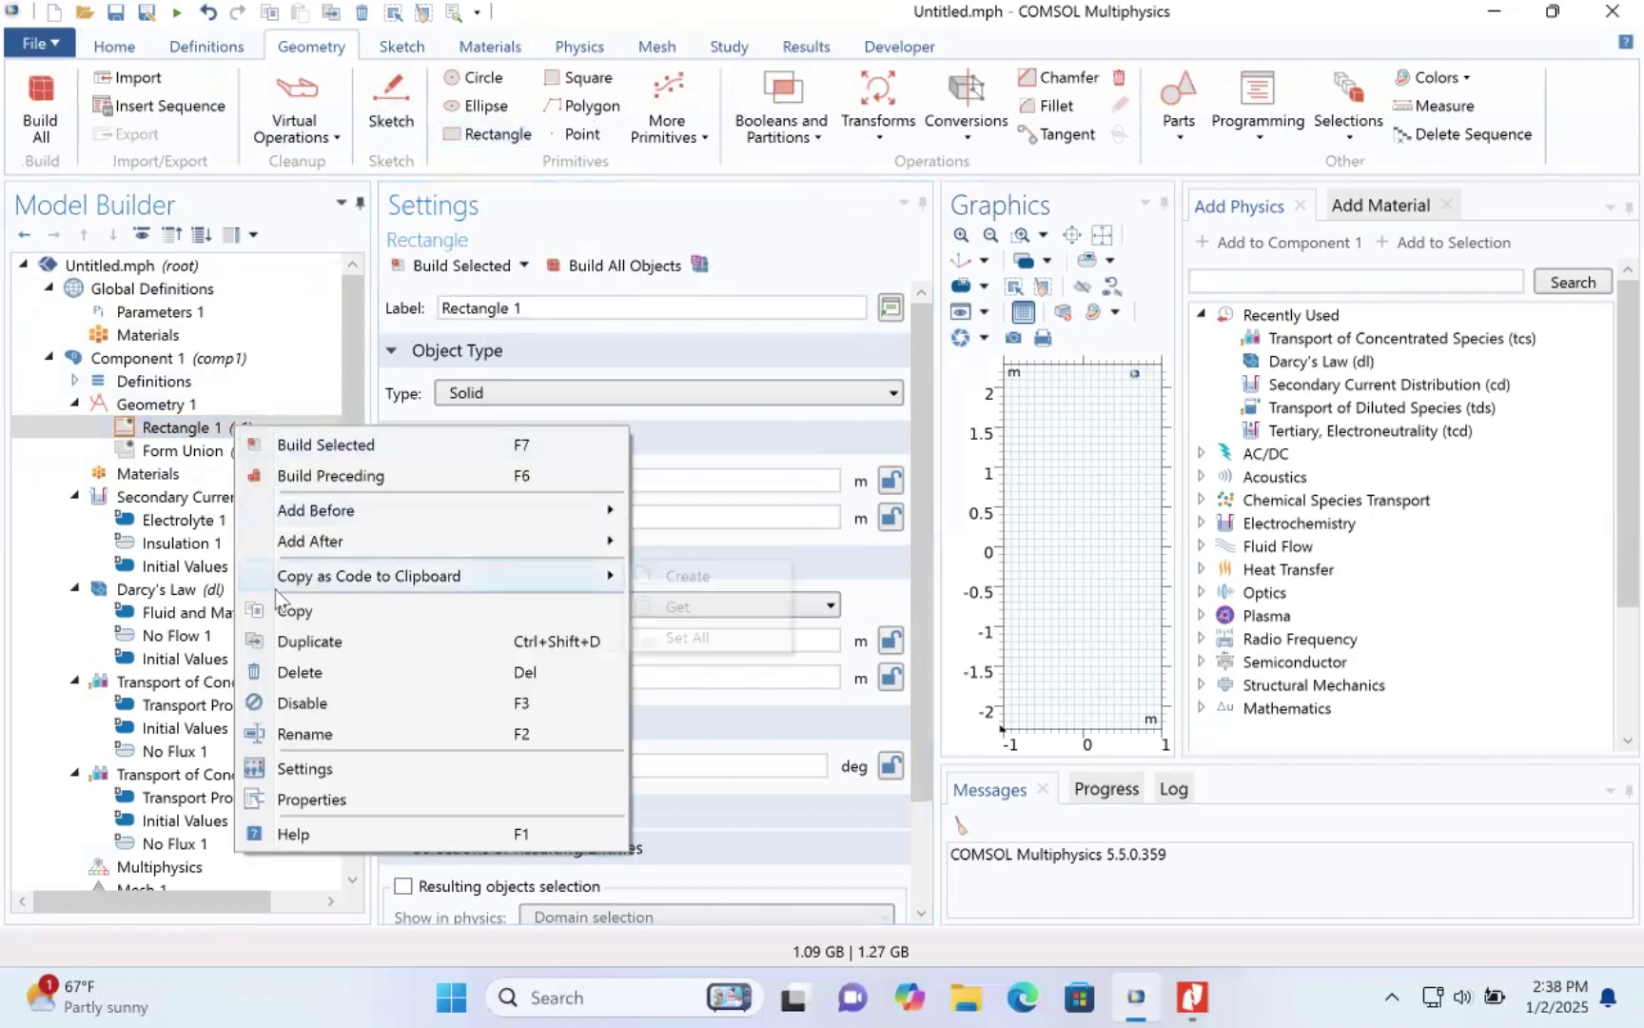
{"action": "double_click", "coordinate": [143, 407]}
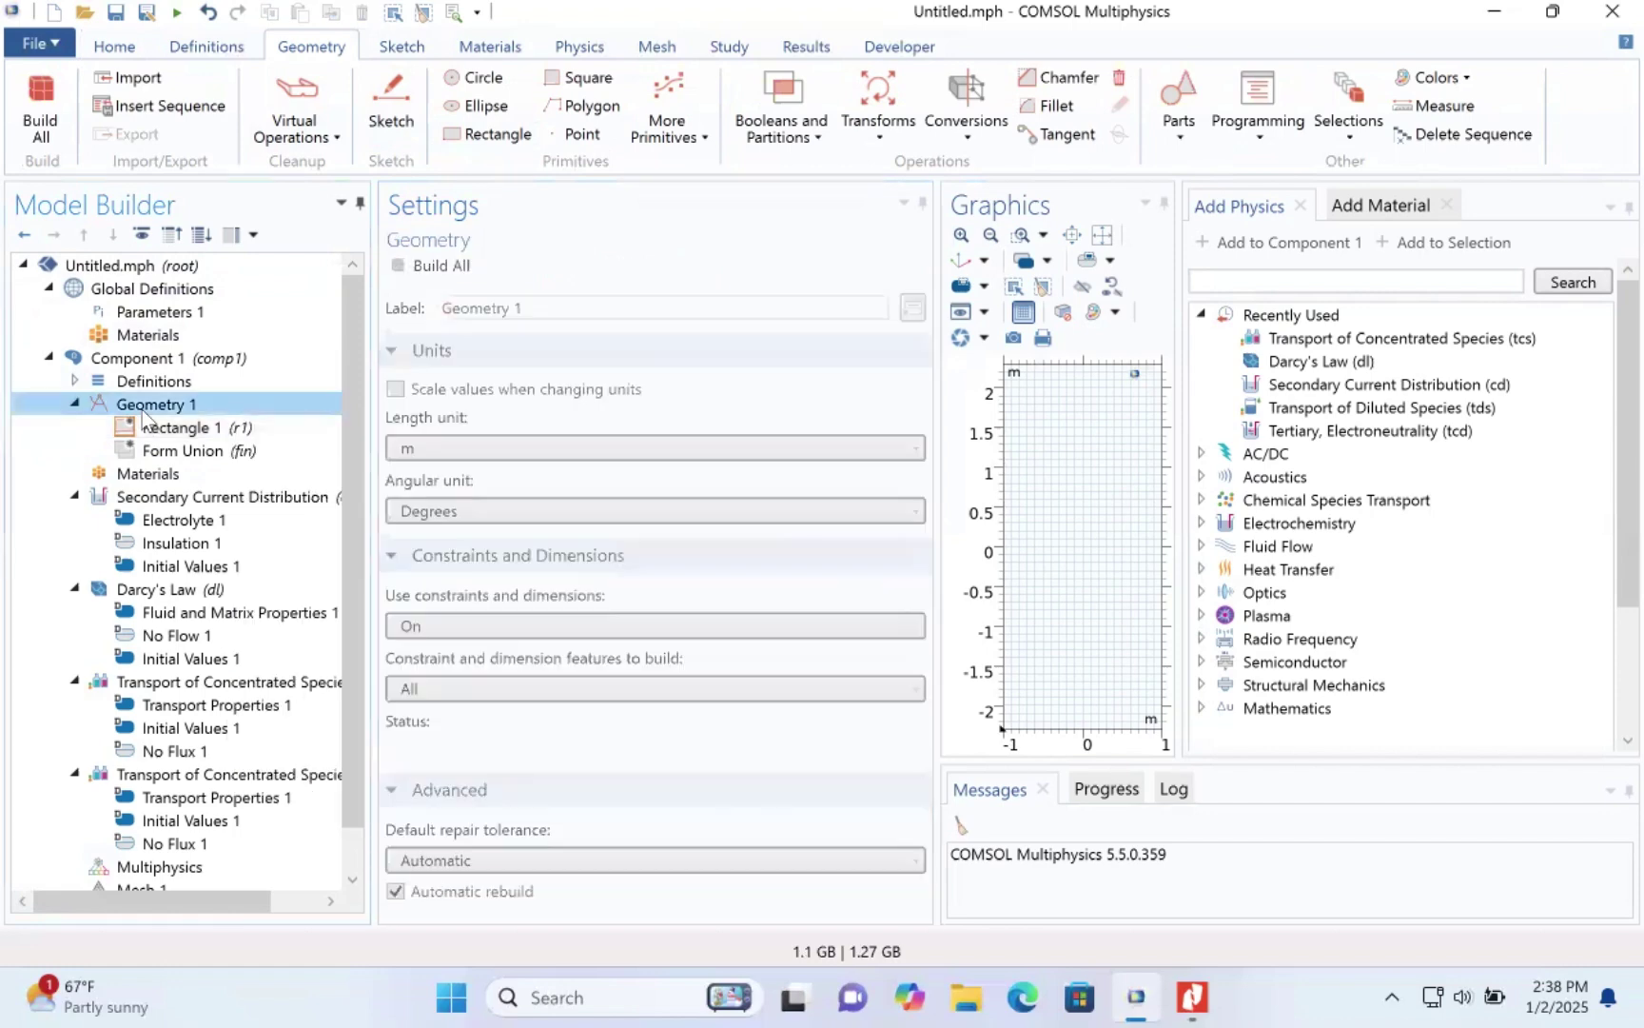
{"action": "right_click", "coordinate": [145, 415]}
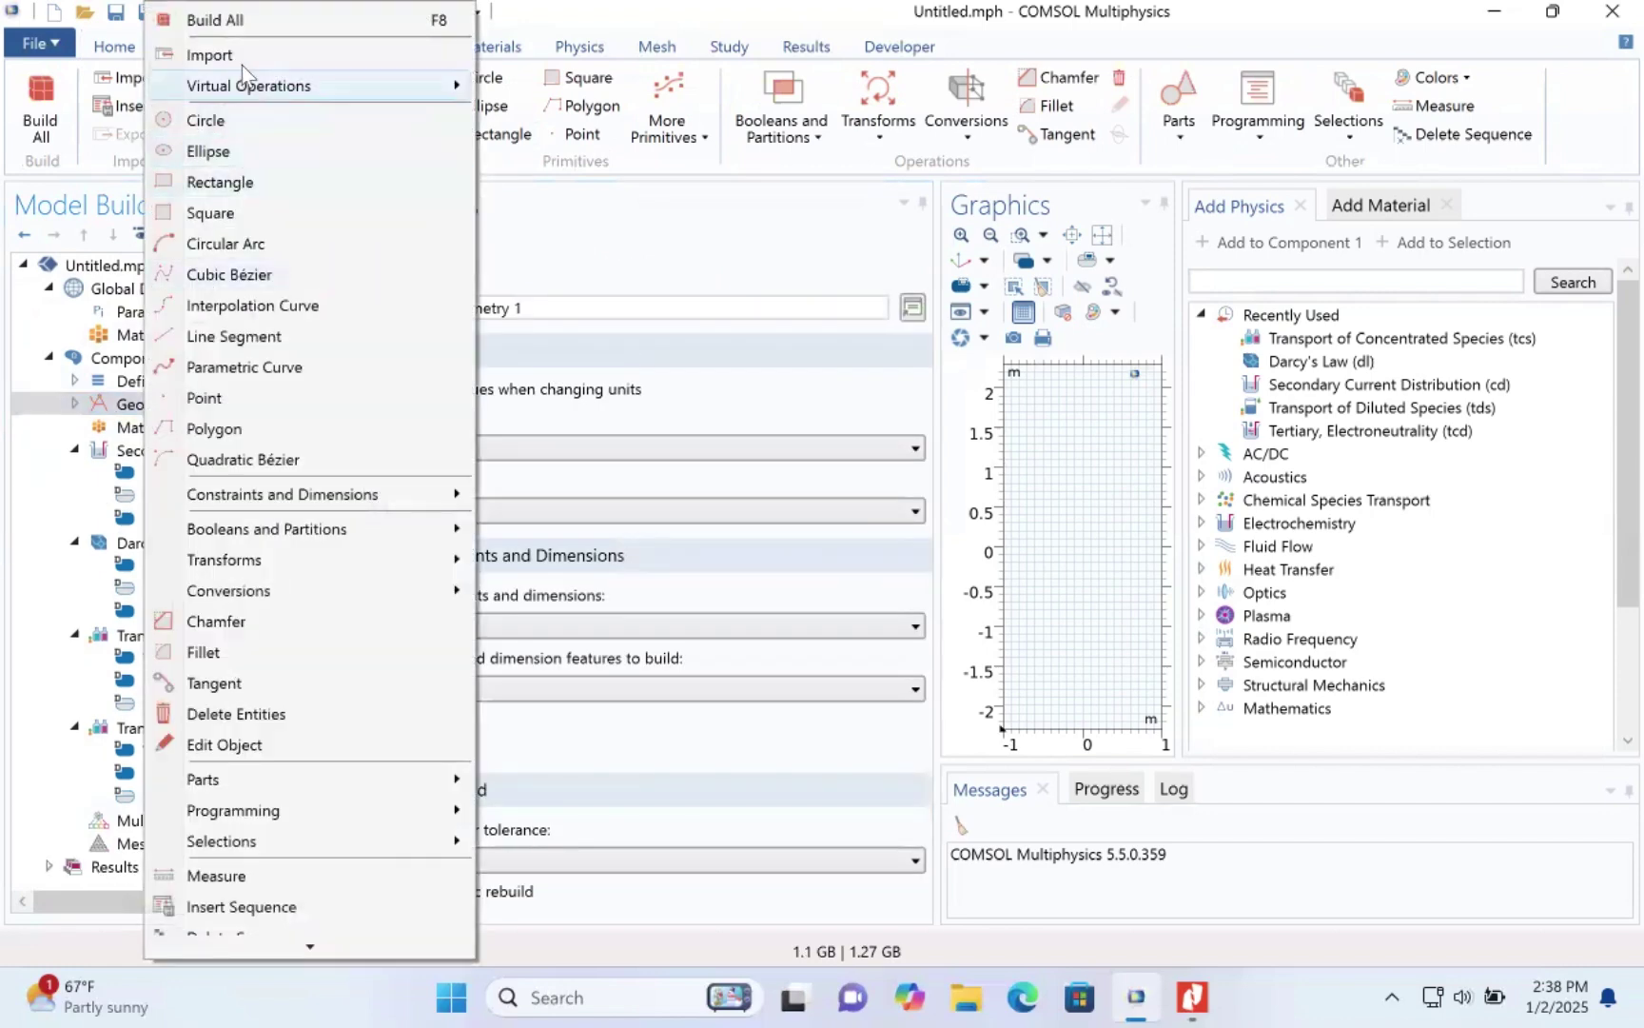
{"action": "left_click", "coordinate": [249, 183]}
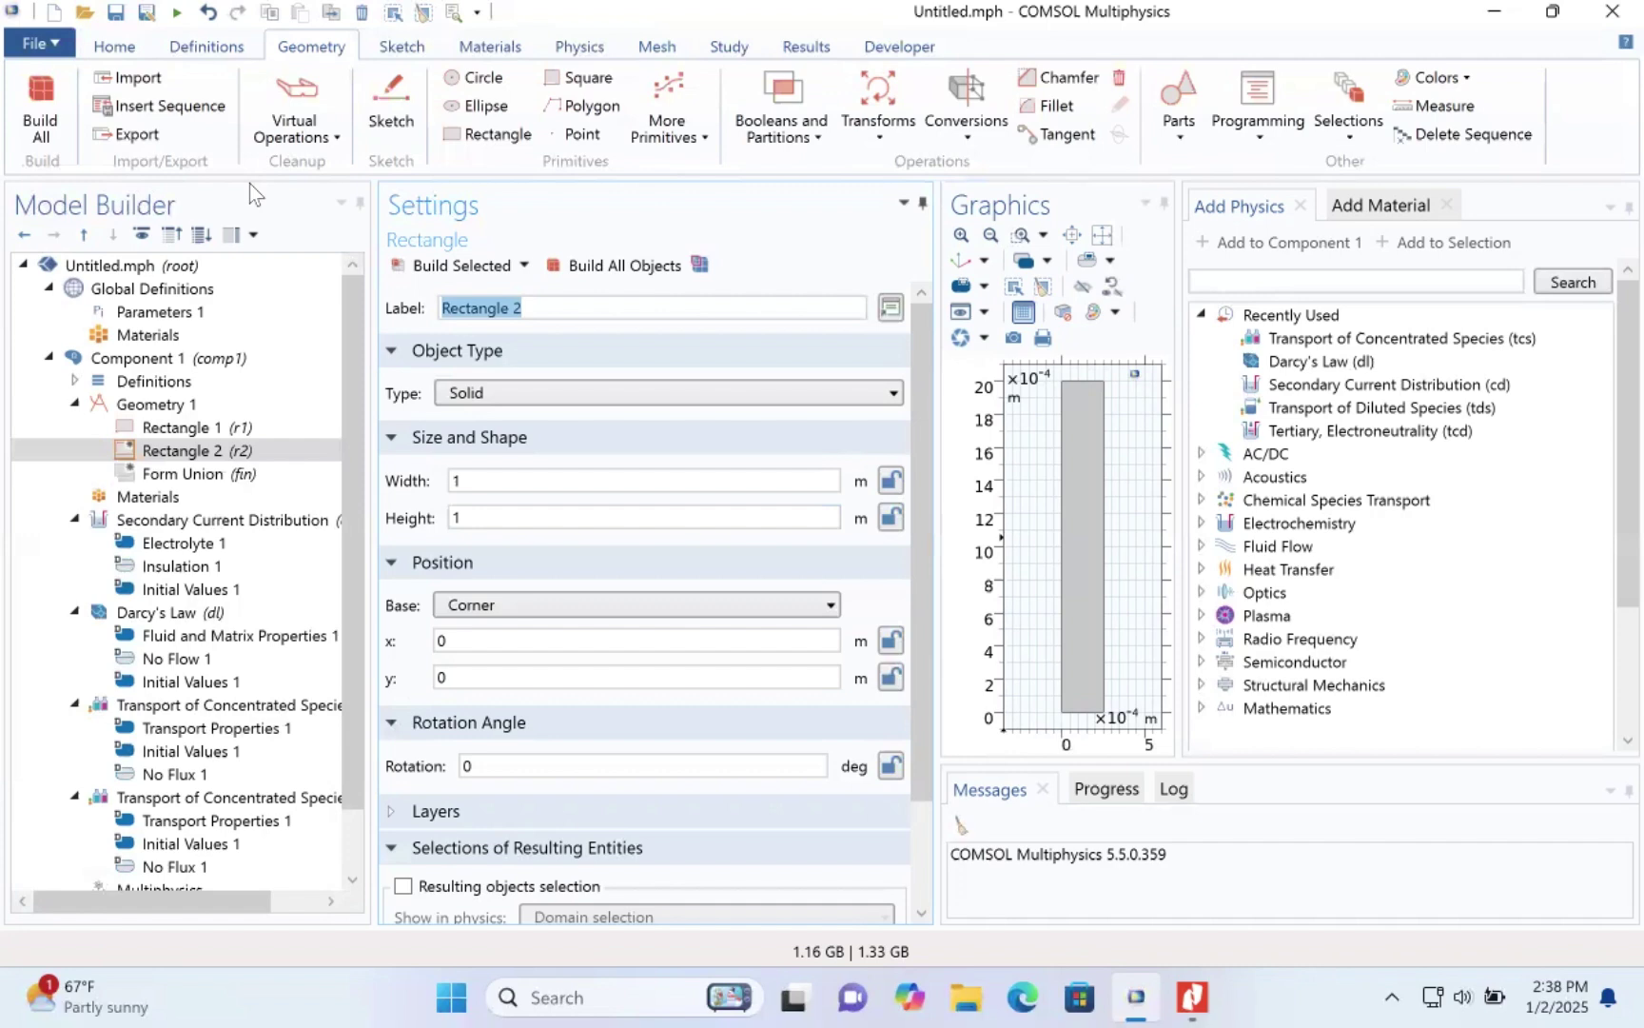
{"action": "double_click", "coordinate": [471, 479]}
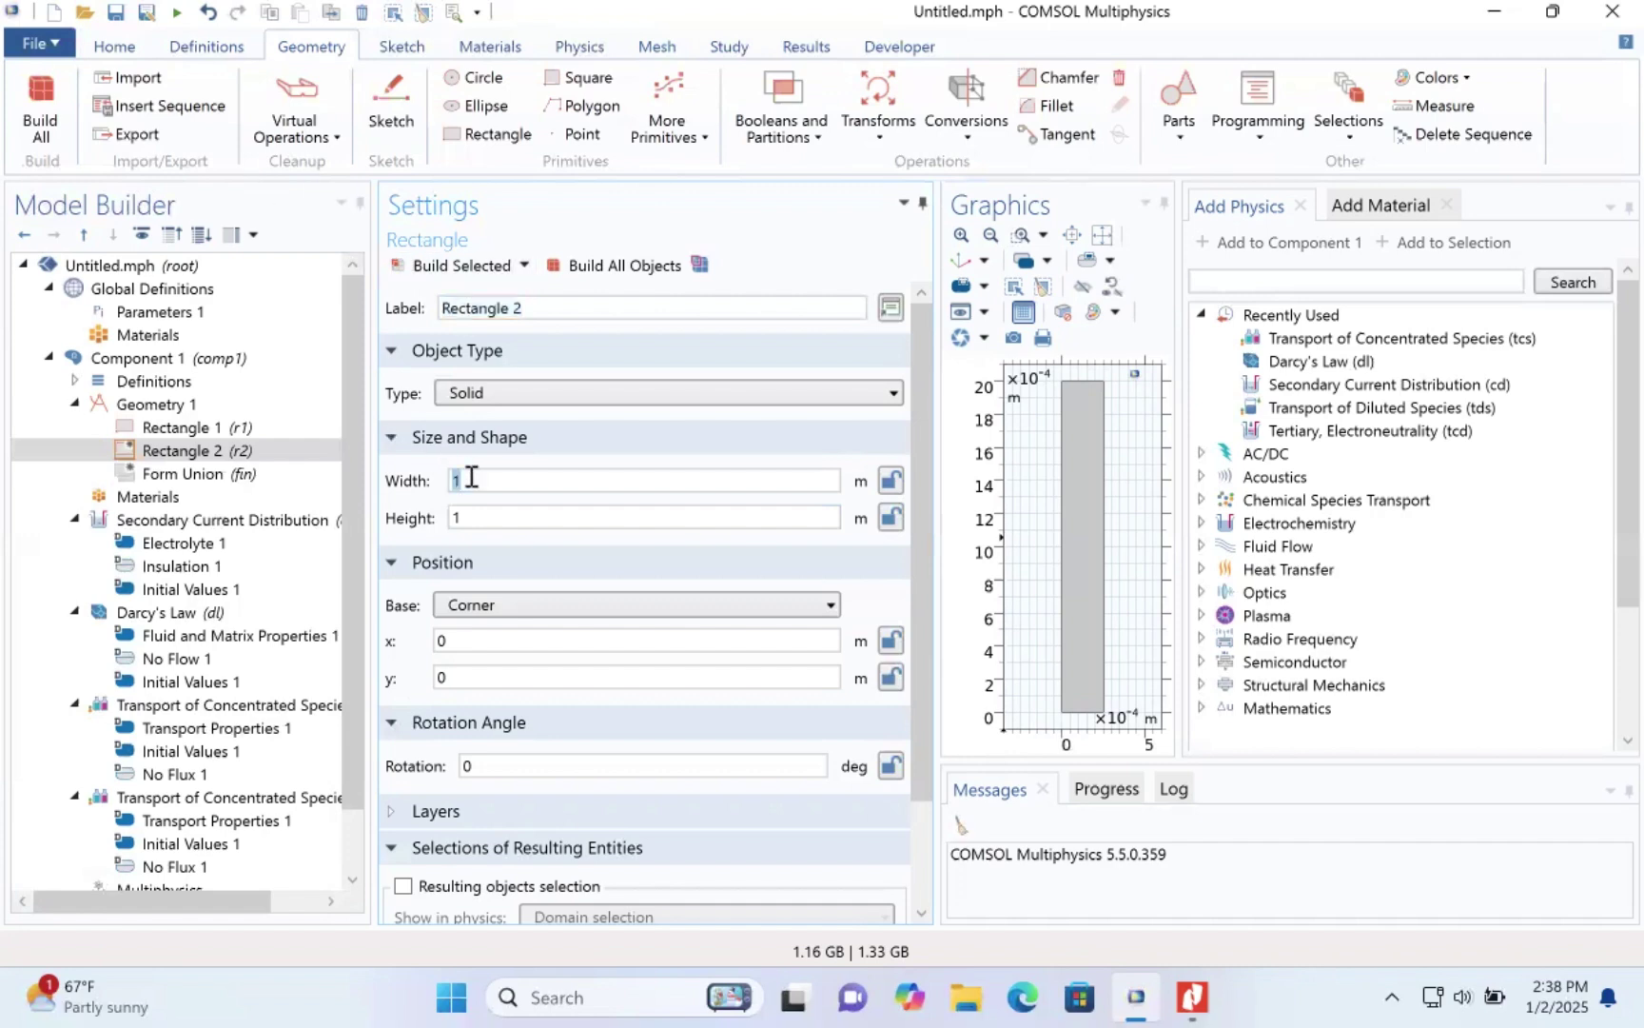
{"action": "type", "text": "1e-4"}
{"action": "double_click", "coordinate": [479, 521]}
{"action": "type", "text": "2e-3"}
{"action": "double_click", "coordinate": [536, 640]}
{"action": "type", "text": "2.5e-4"}
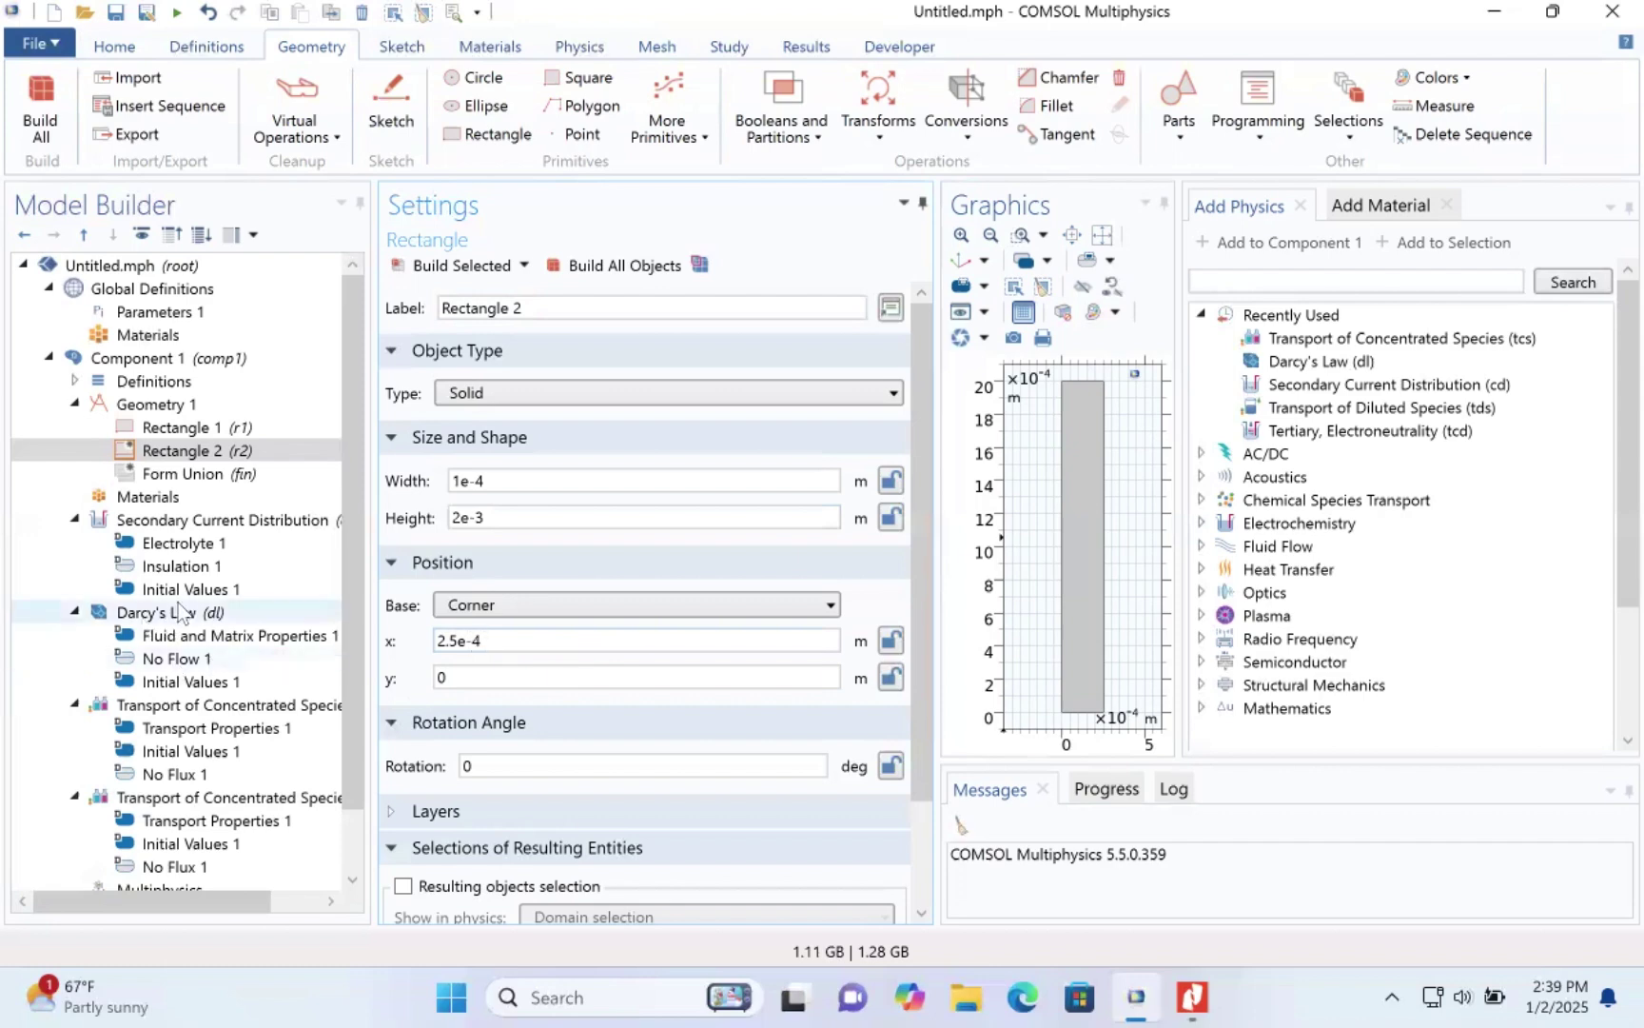
- Add Rectangle 3 to Geometry 1 and set its width to 2.5e-4, fixing the typo
{"action": "left_click", "coordinate": [172, 404]}
{"action": "right_click", "coordinate": [171, 404]}
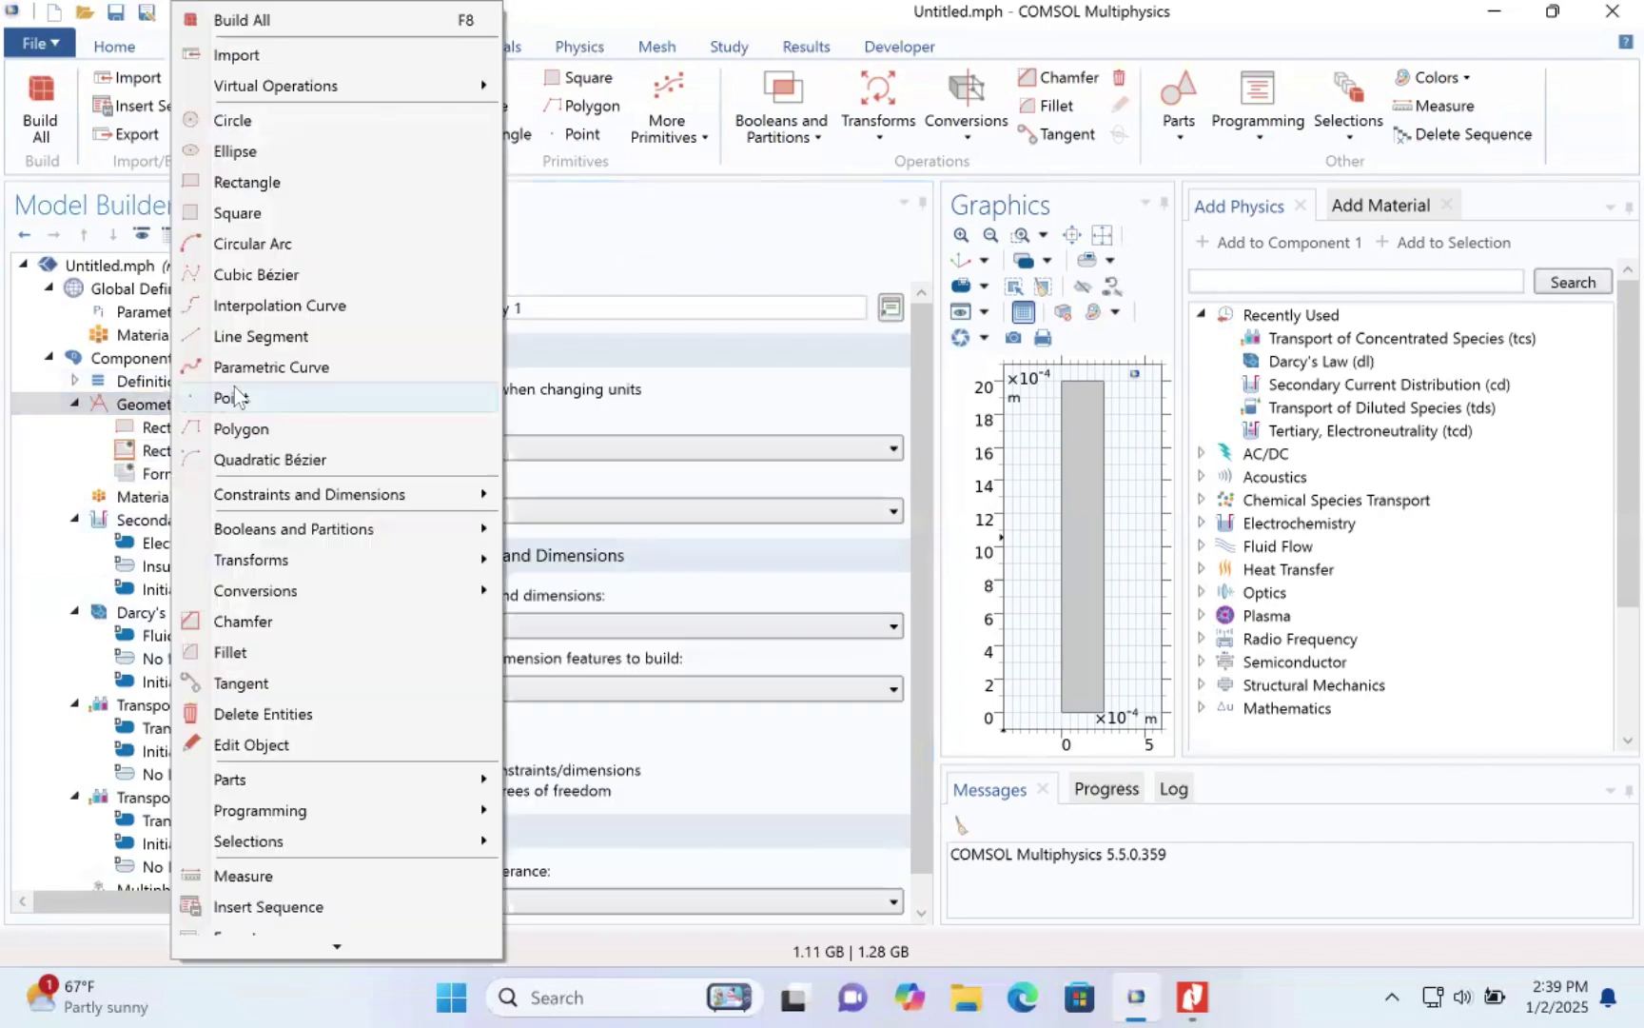
{"action": "left_click", "coordinate": [284, 177]}
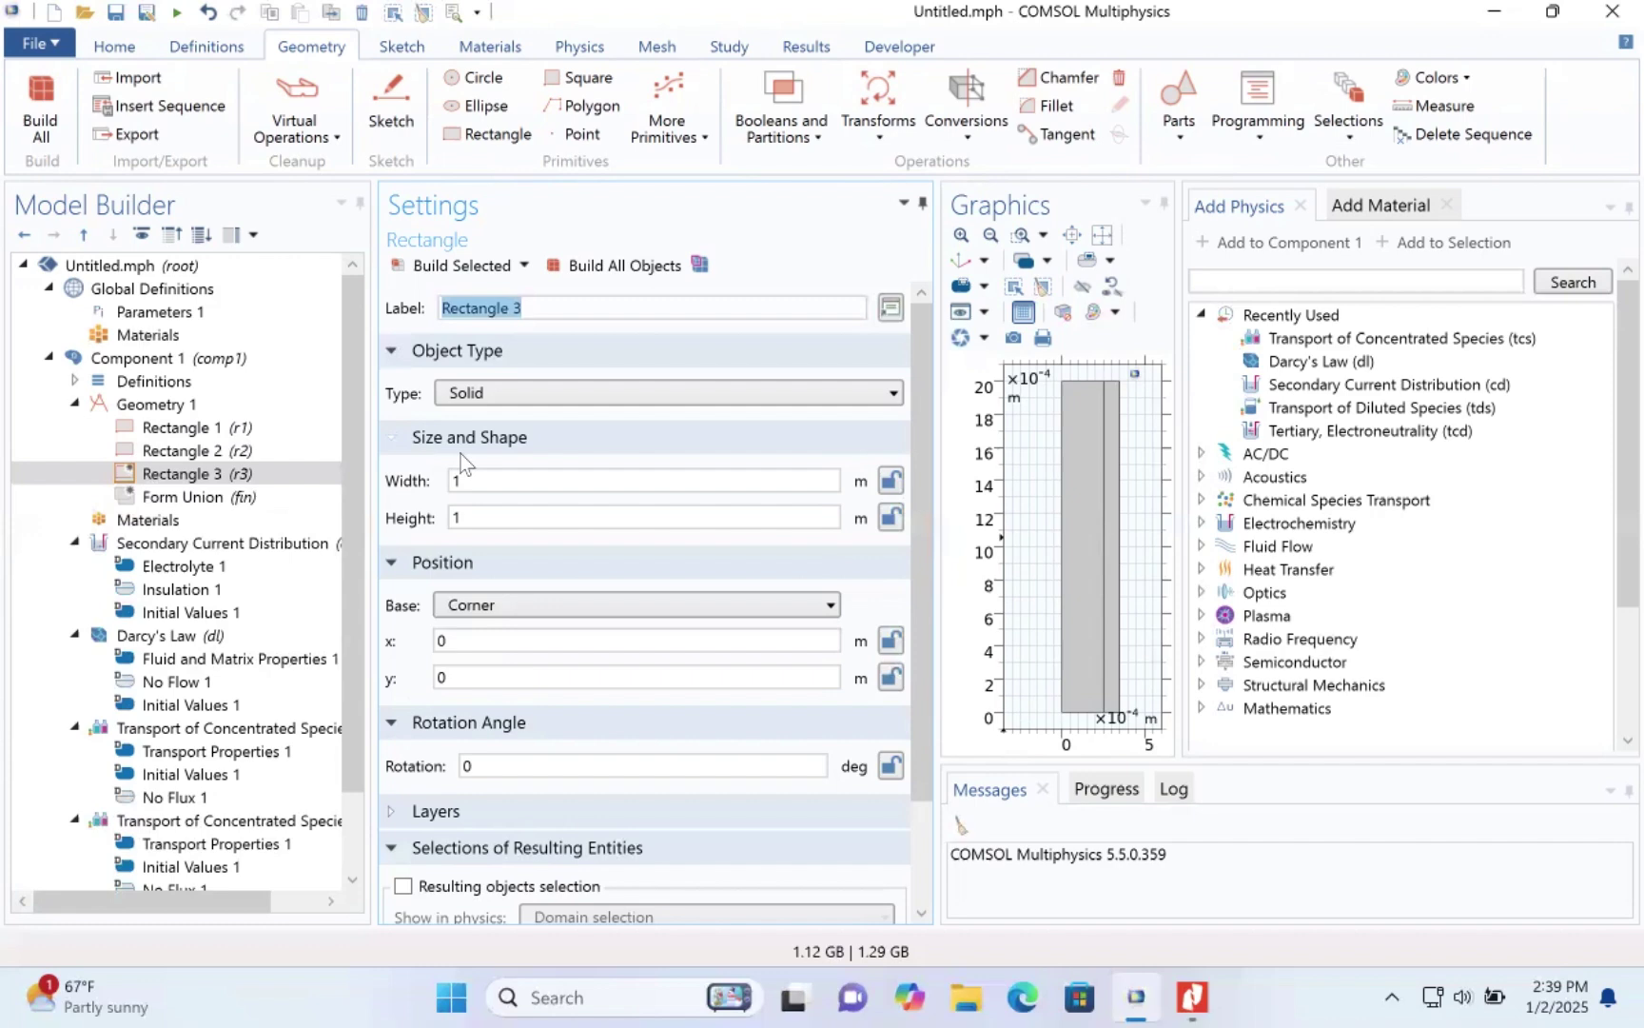
{"action": "double_click", "coordinate": [477, 471]}
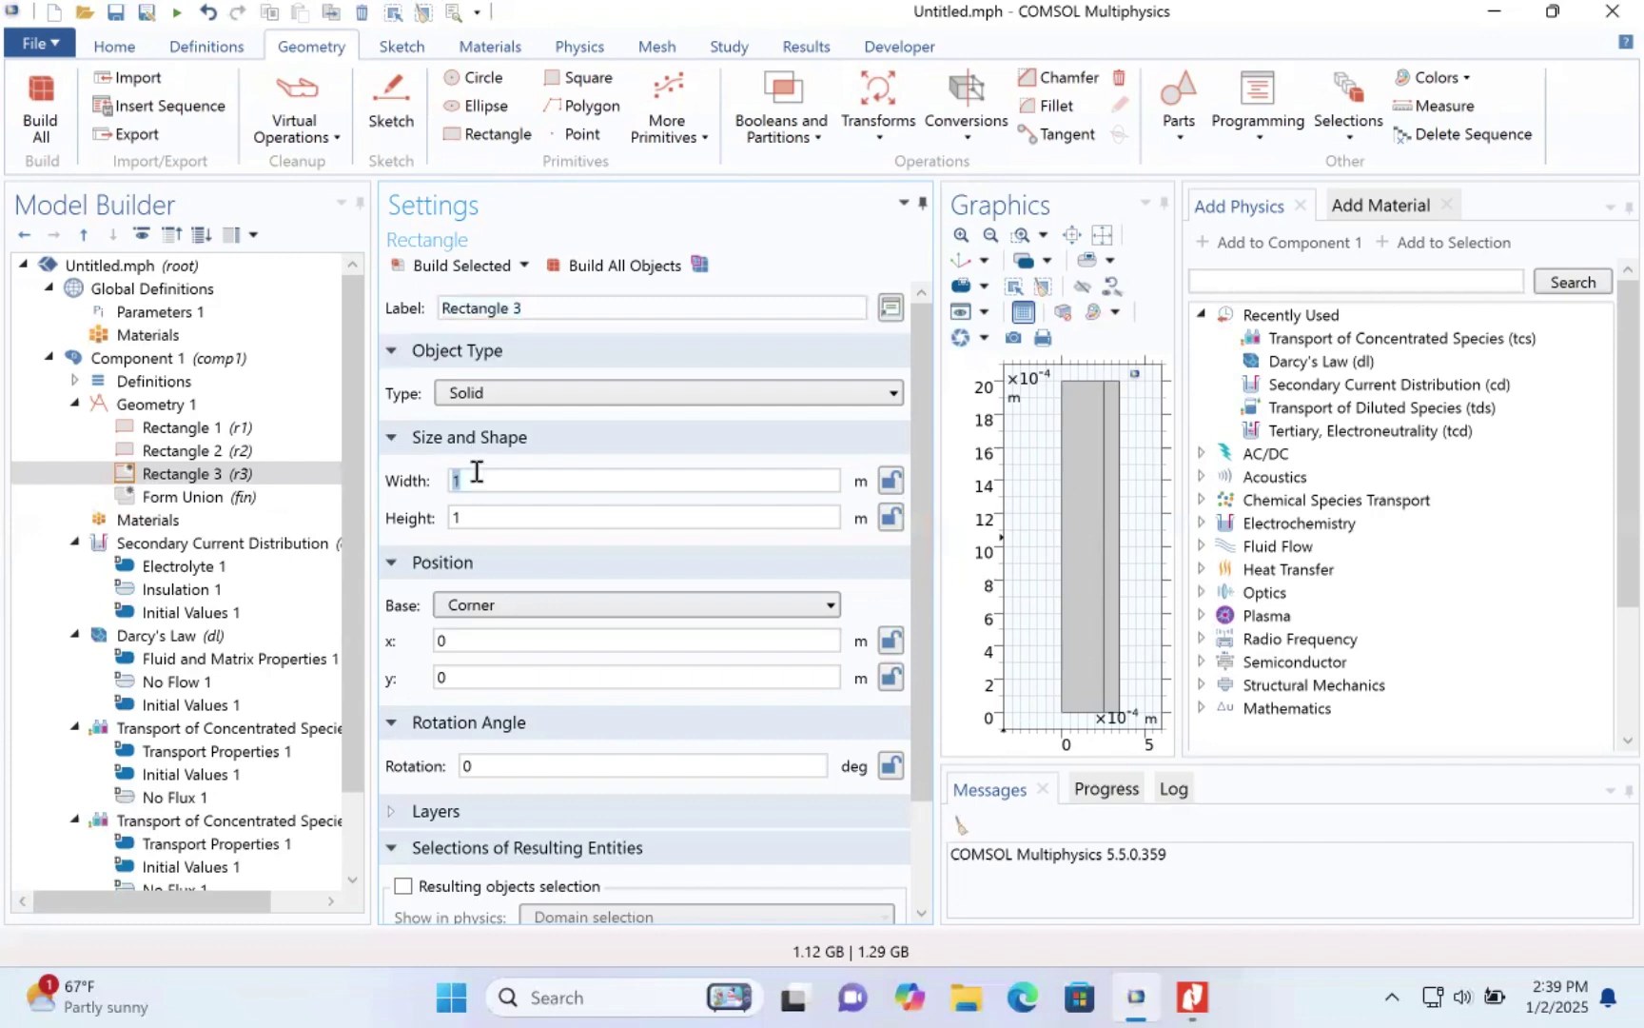
{"action": "type", "text": "2"}
{"action": "type", "text": ".33-"}
{"action": "type", "text": "4"}
{"action": "left_click", "coordinate": [486, 481]}
{"action": "key", "text": "BackSpace"}
{"action": "type", "text": "5"}
{"action": "key", "text": "Left"}
{"action": "key", "text": "BackSpace"}
{"action": "key", "text": "BackSpace"}
{"action": "type", "text": "."}
- Set Rectangle 3's height to 2e-3, correcting the missing exponent and extra digit
{"action": "double_click", "coordinate": [473, 513]}
{"action": "type", "text": "23-3"}
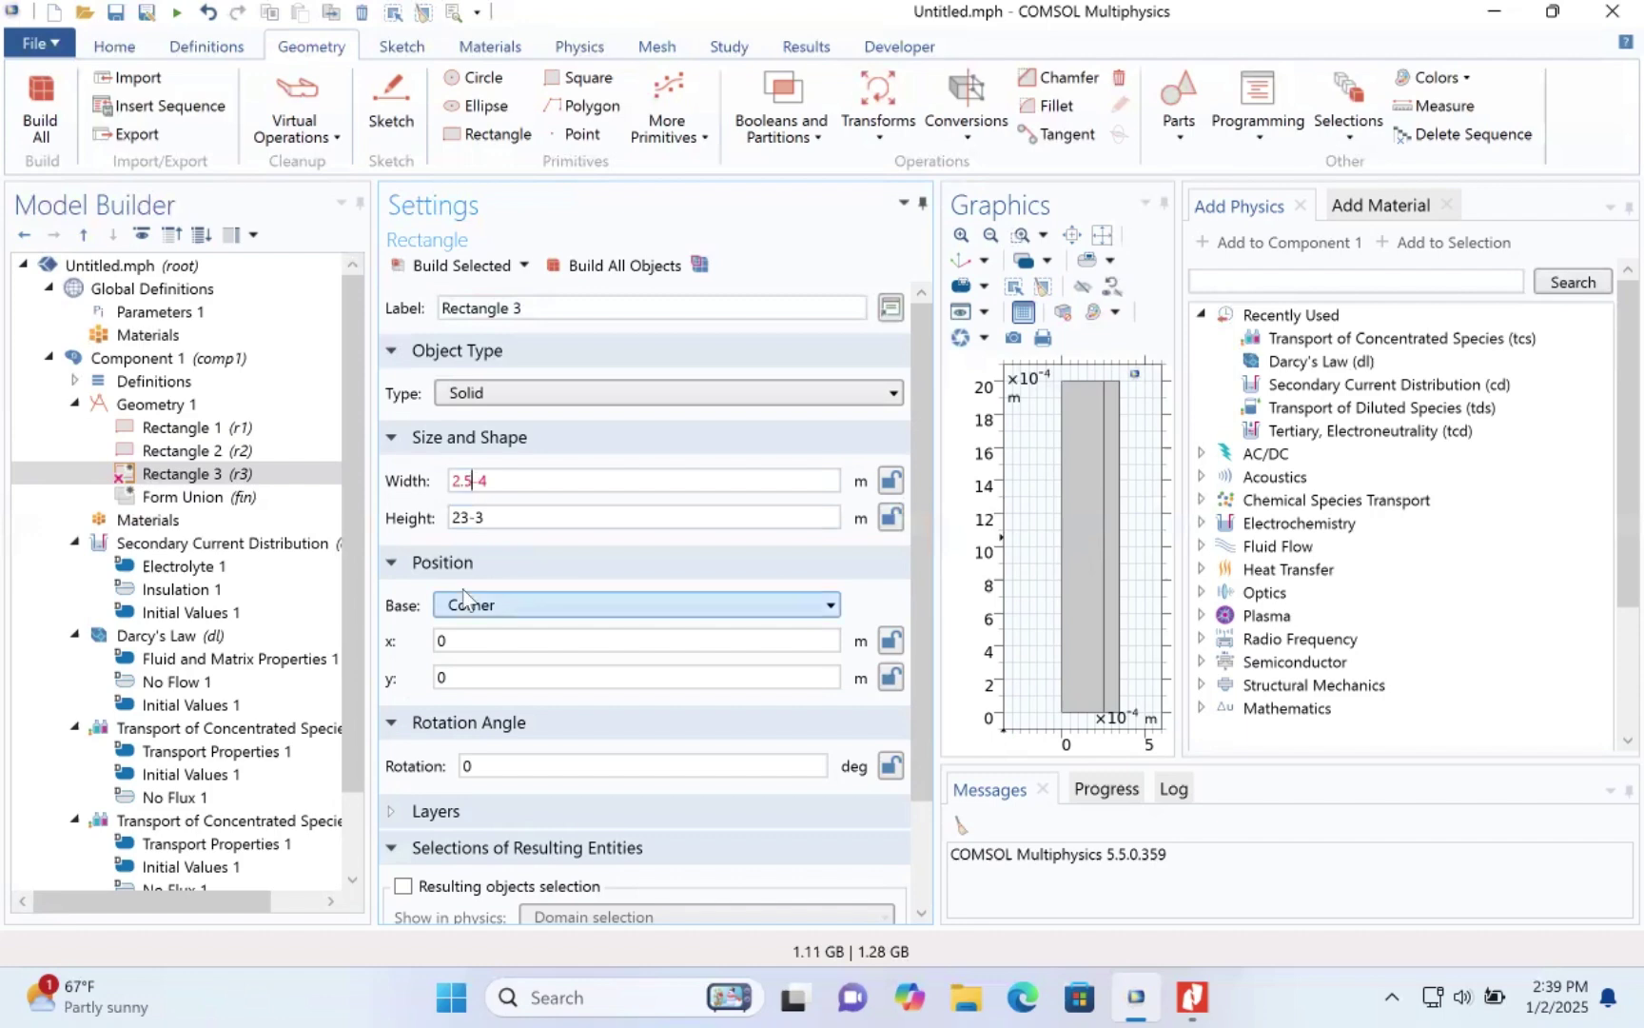
{"action": "key", "text": "shift+Tab"}
{"action": "key", "text": "Left"}
{"action": "key", "text": "Left"}
{"action": "type", "text": "e"}
{"action": "left_click", "coordinate": [579, 517]}
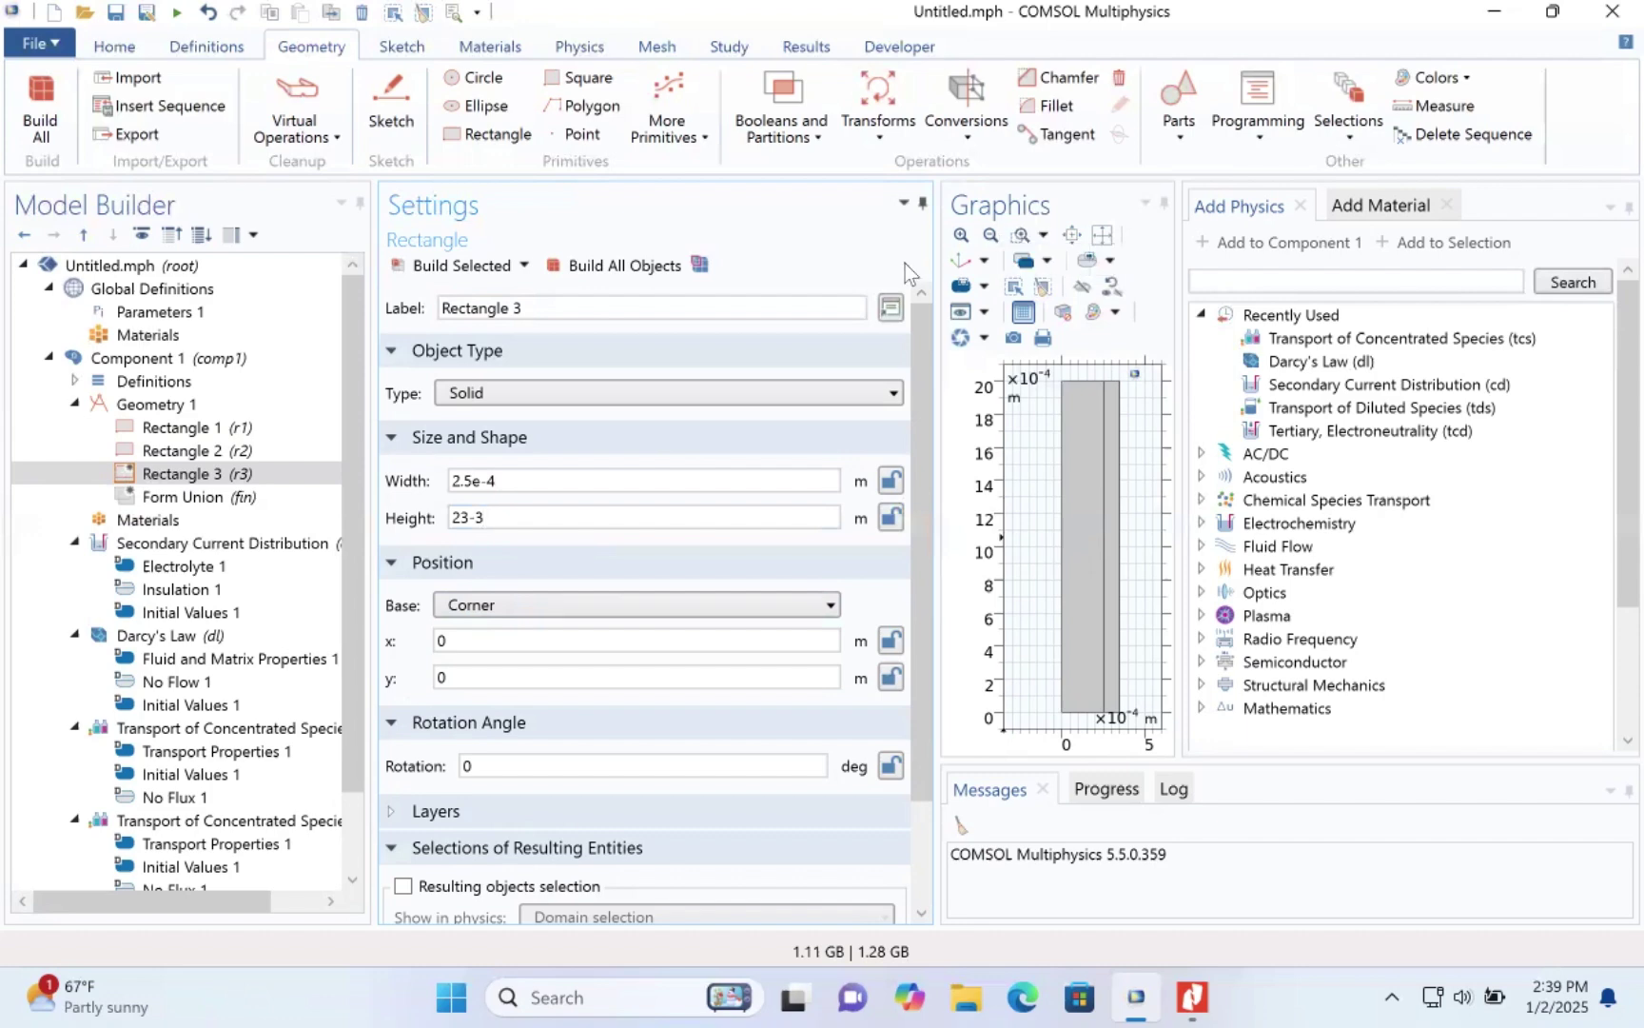
{"action": "left_click", "coordinate": [463, 522]}
{"action": "key", "text": "Delete"}
{"action": "type", "text": "e"}
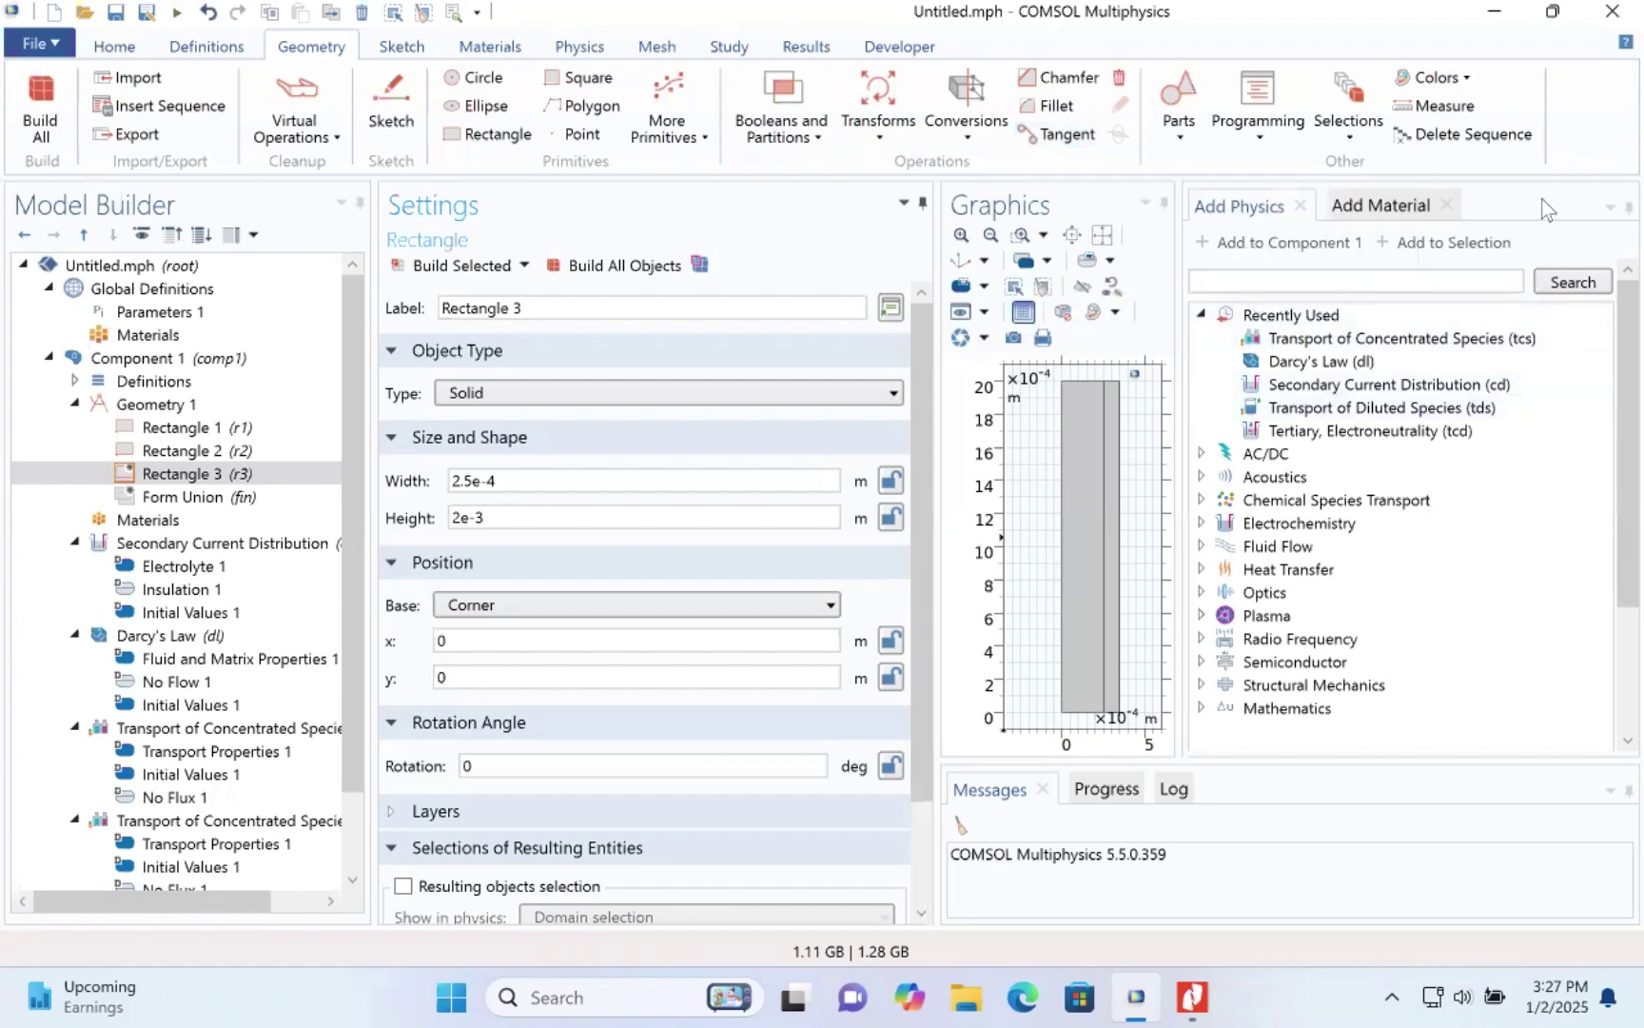
- Close the Add Physics and Add Material panels and review Rectangles 1 and 2
{"action": "left_click", "coordinate": [1304, 206]}
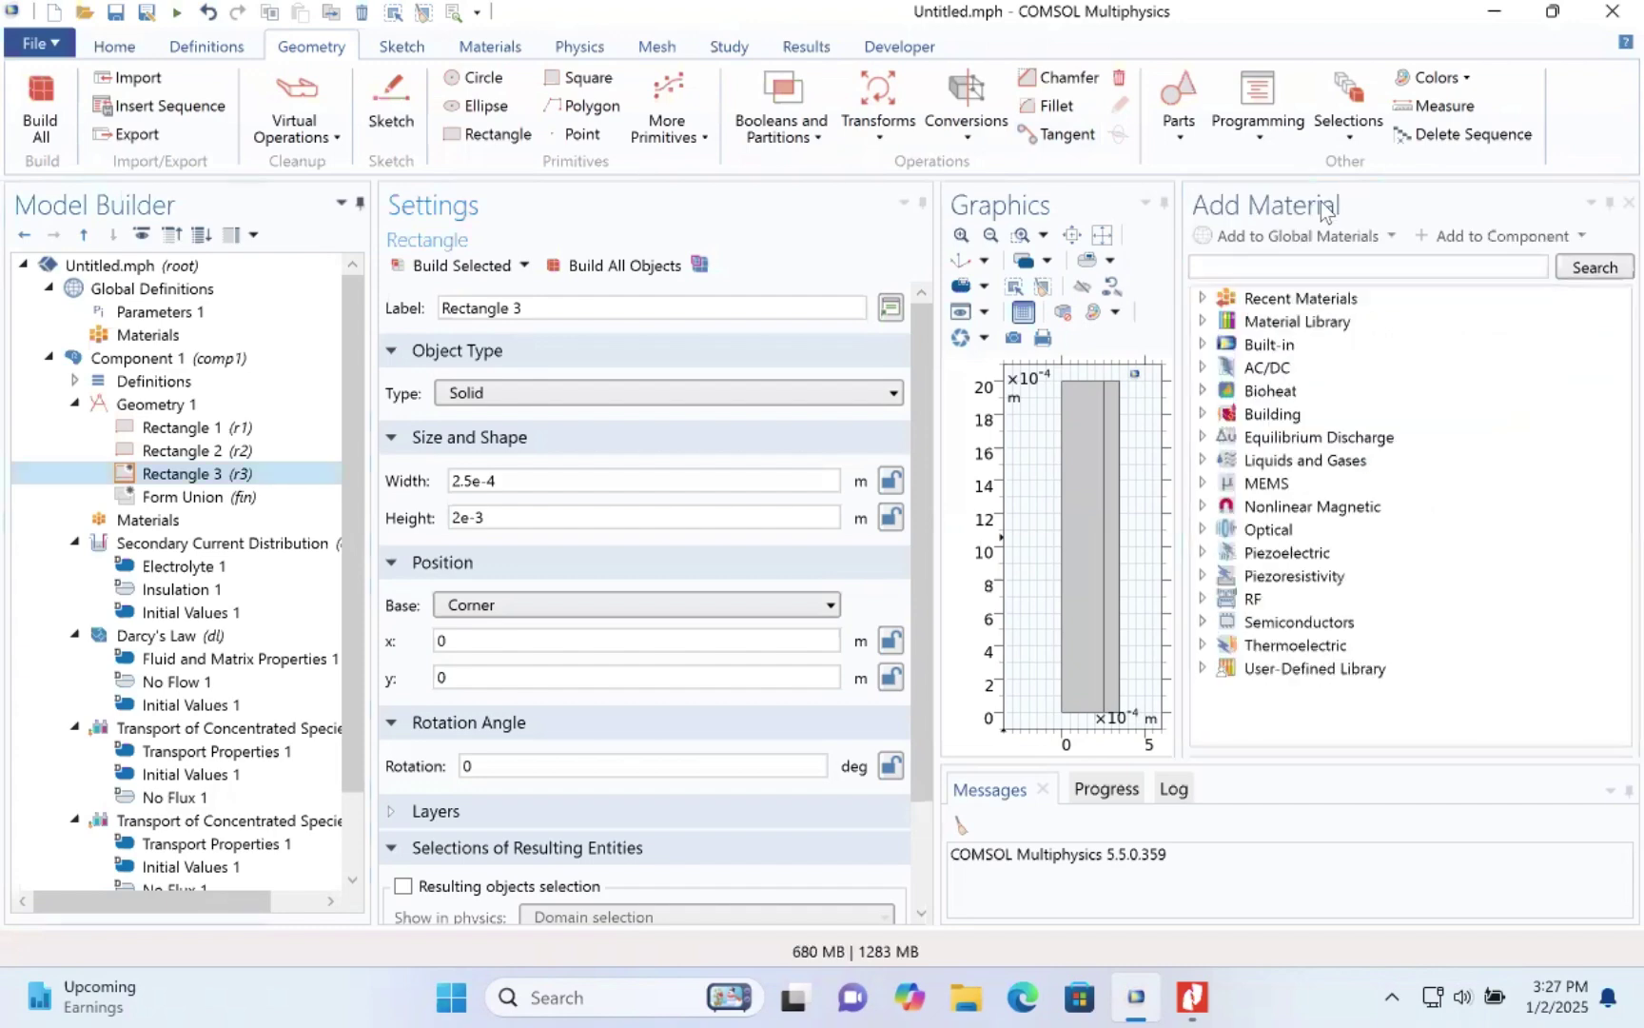
{"action": "left_click", "coordinate": [1628, 203]}
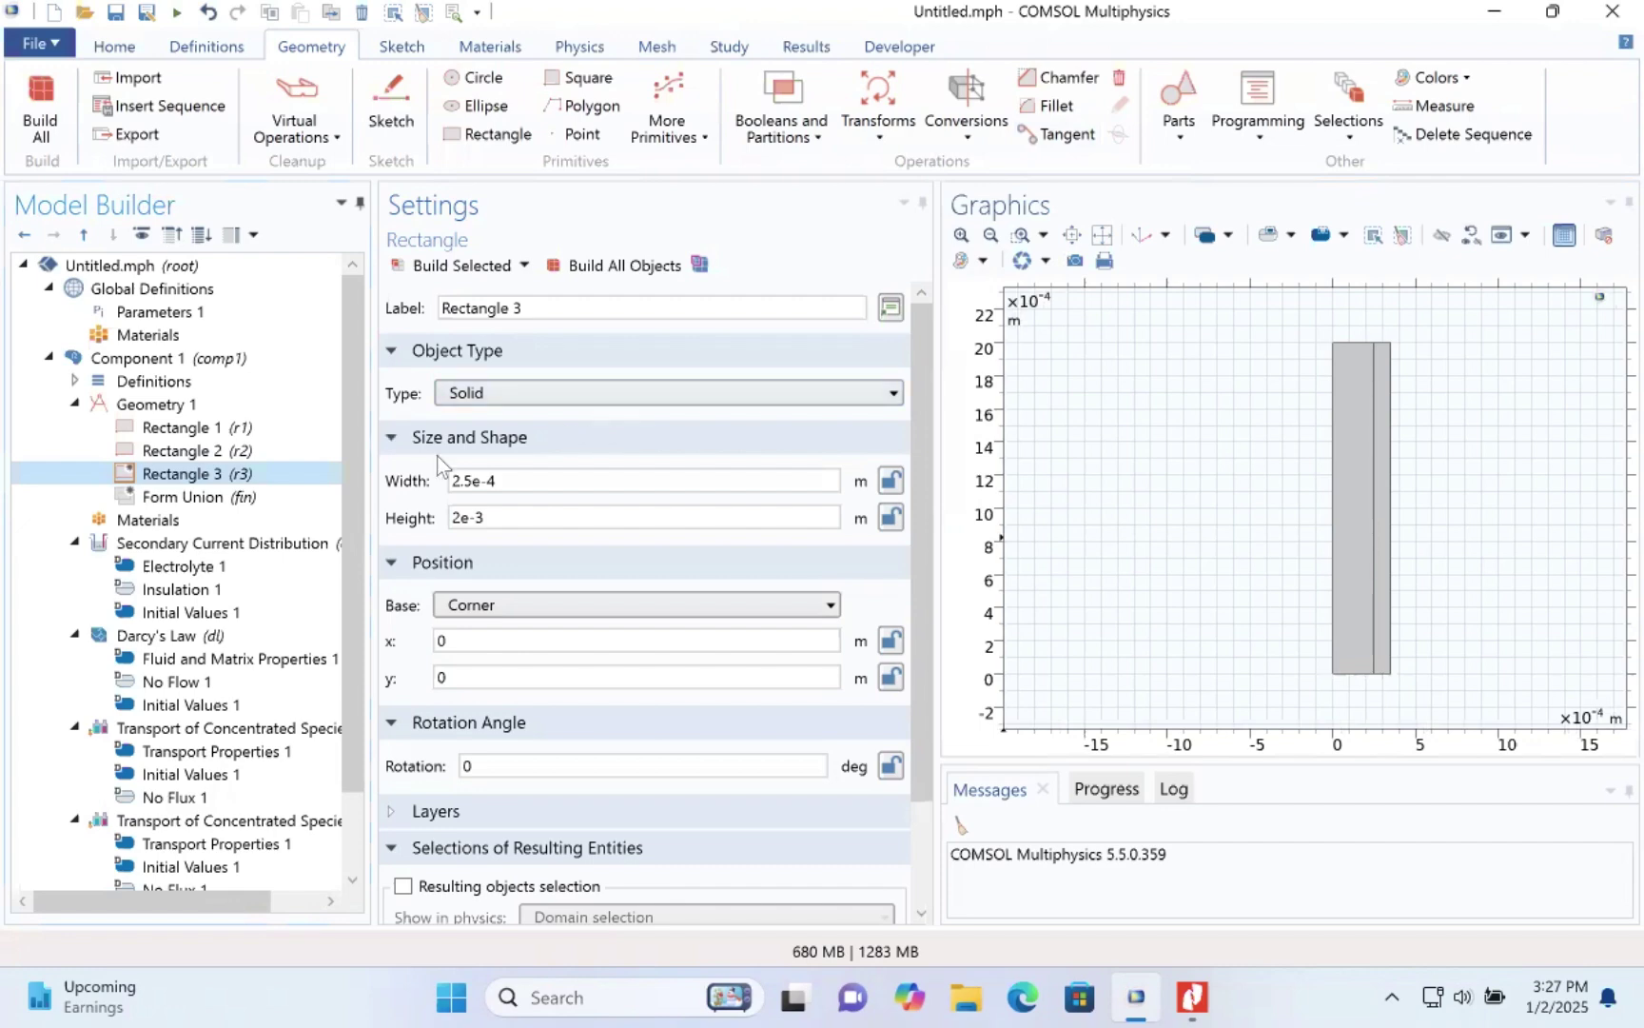
{"action": "left_click", "coordinate": [238, 436]}
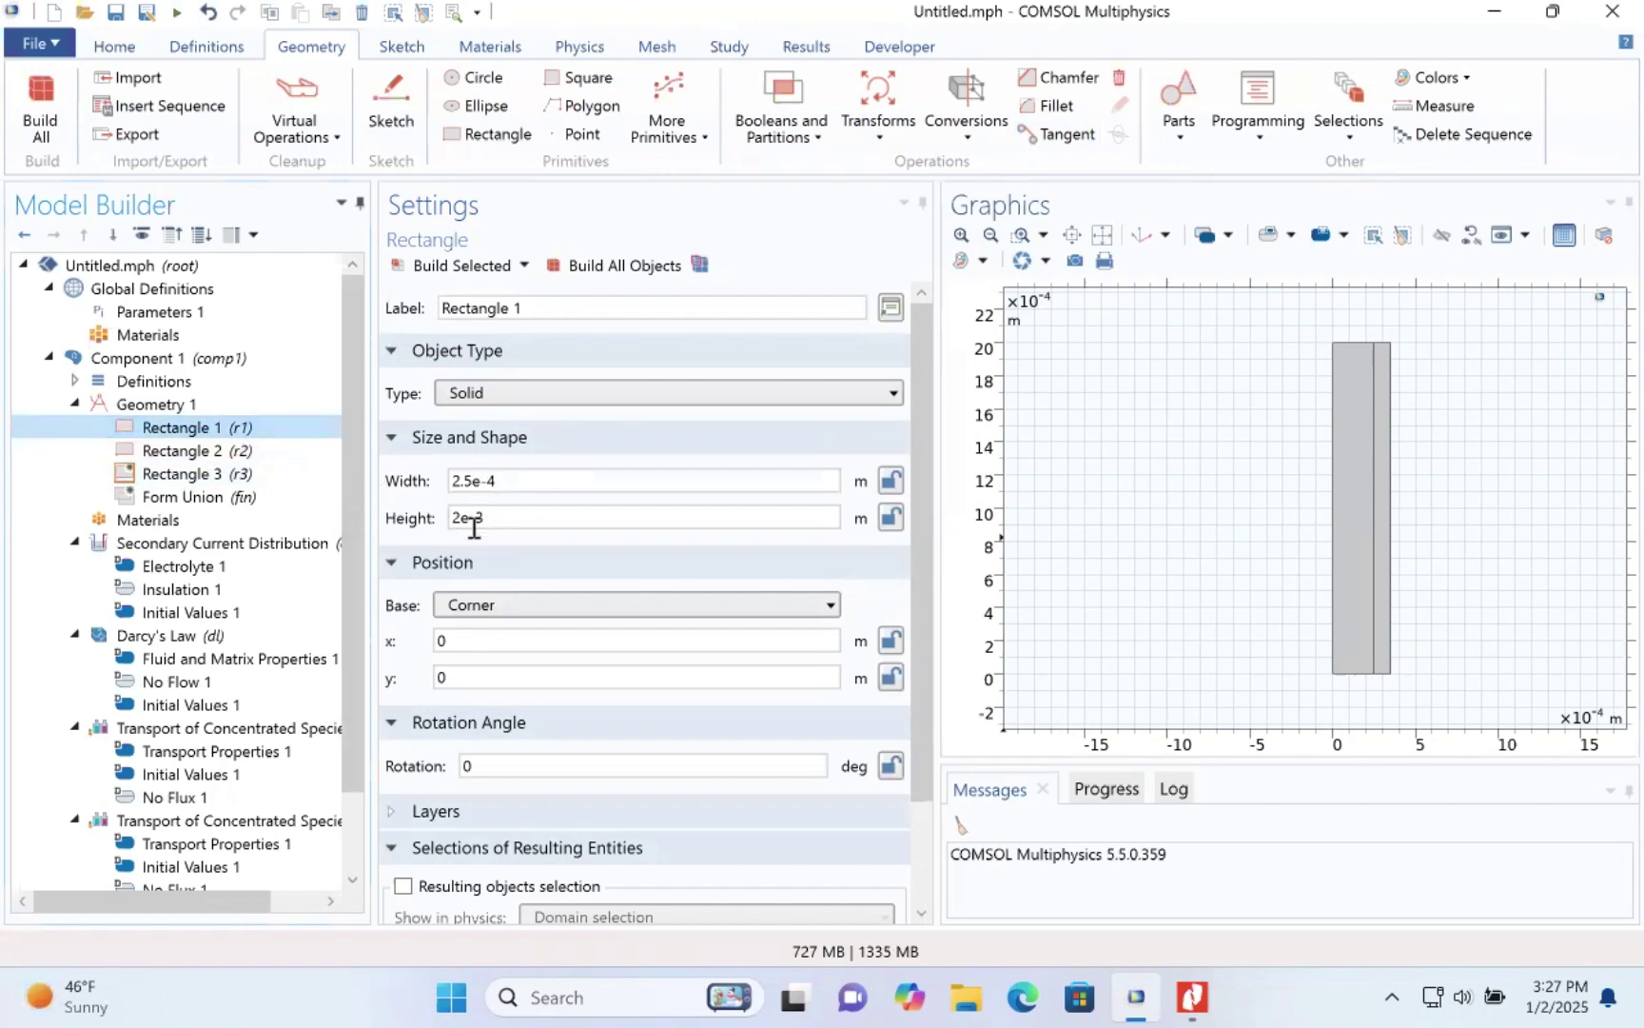
{"action": "left_click", "coordinate": [270, 454]}
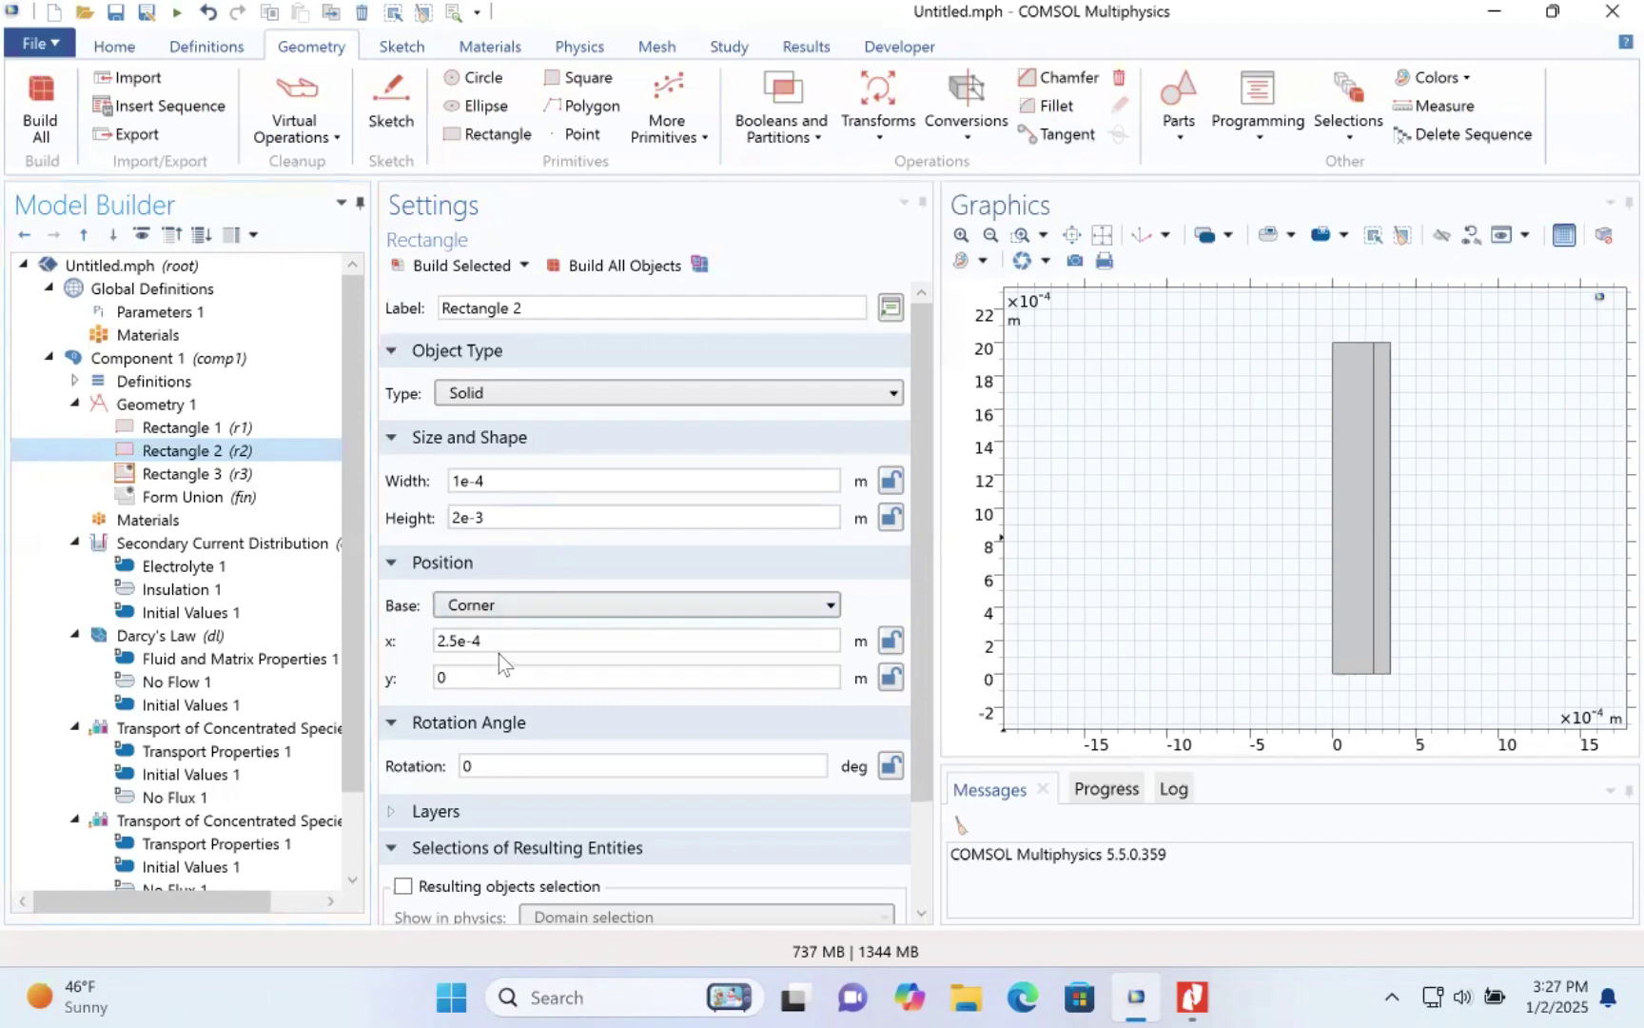
- Set Rectangle 3's corner x position to 3.5e-4
{"action": "left_click", "coordinate": [263, 474]}
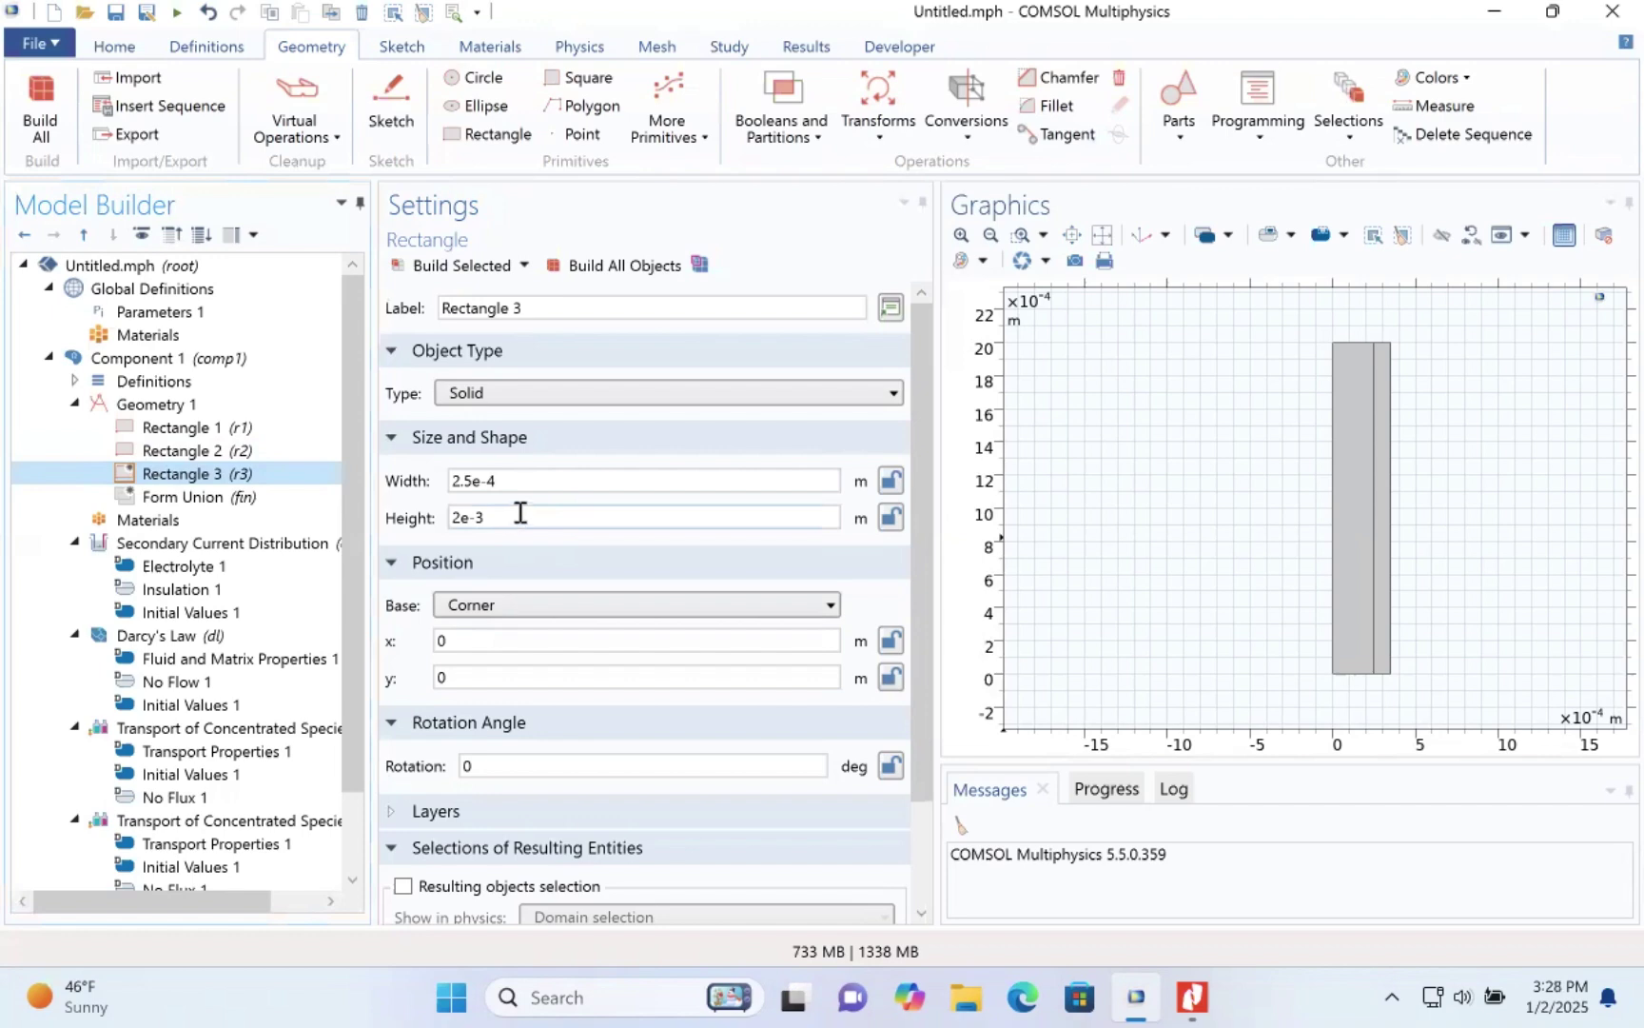
{"action": "double_click", "coordinate": [482, 639]}
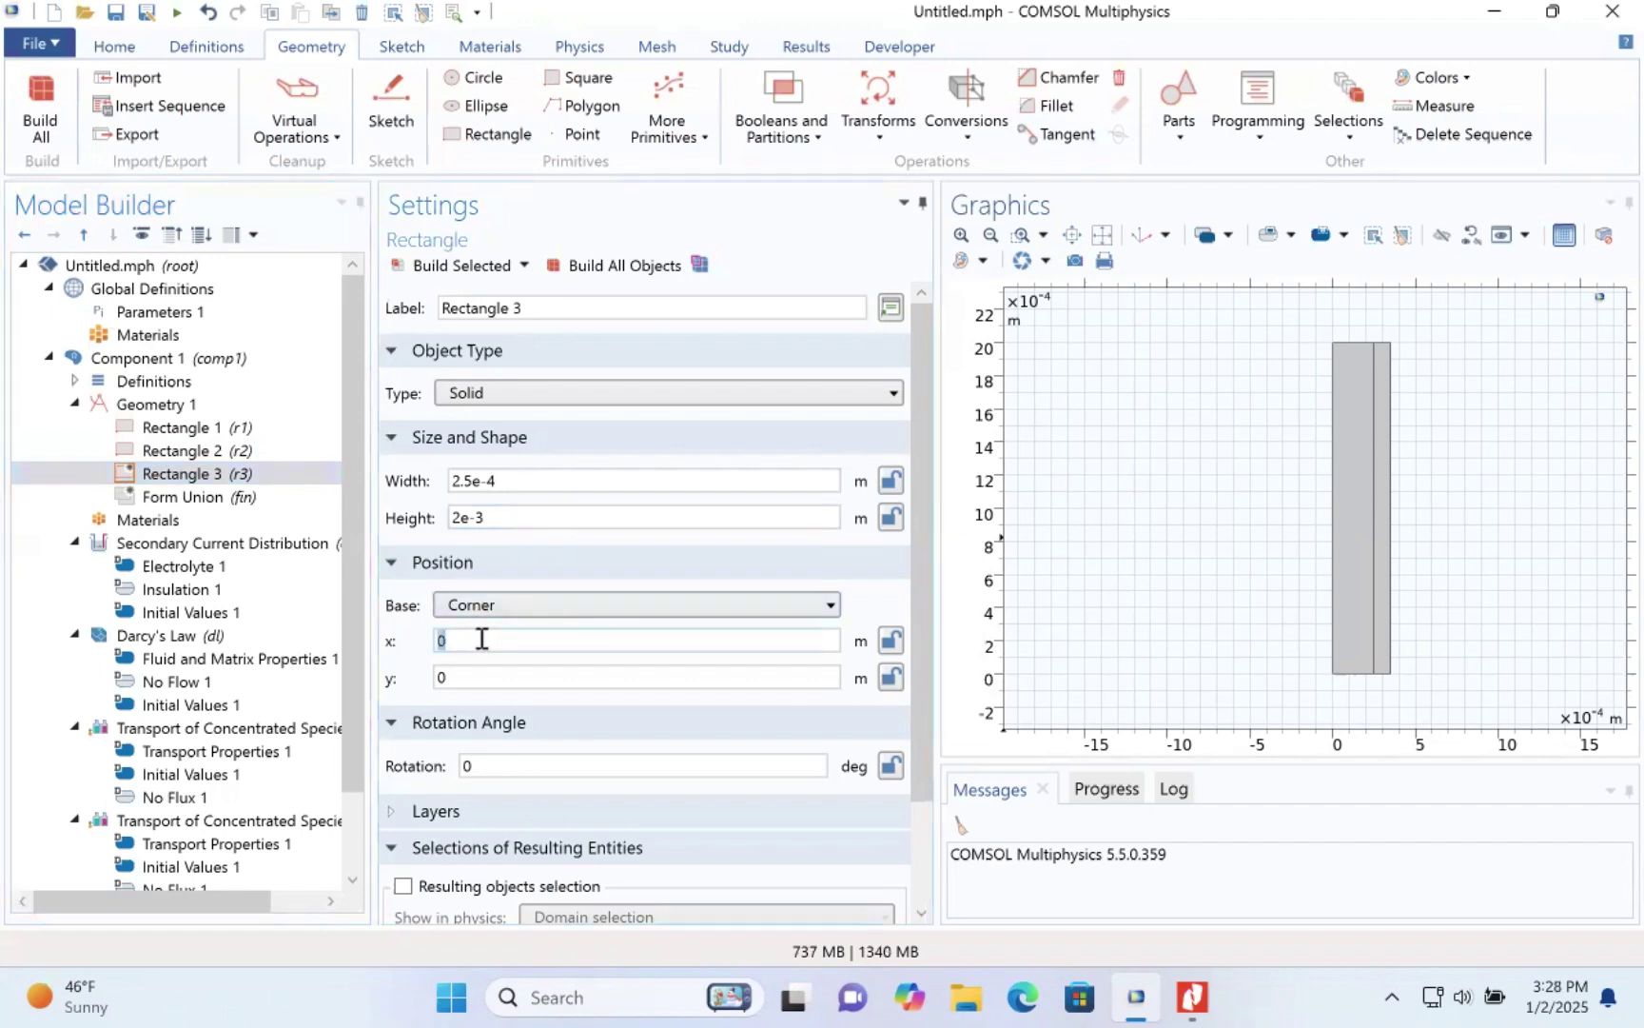
{"action": "type", "text": "3.5e-4"}
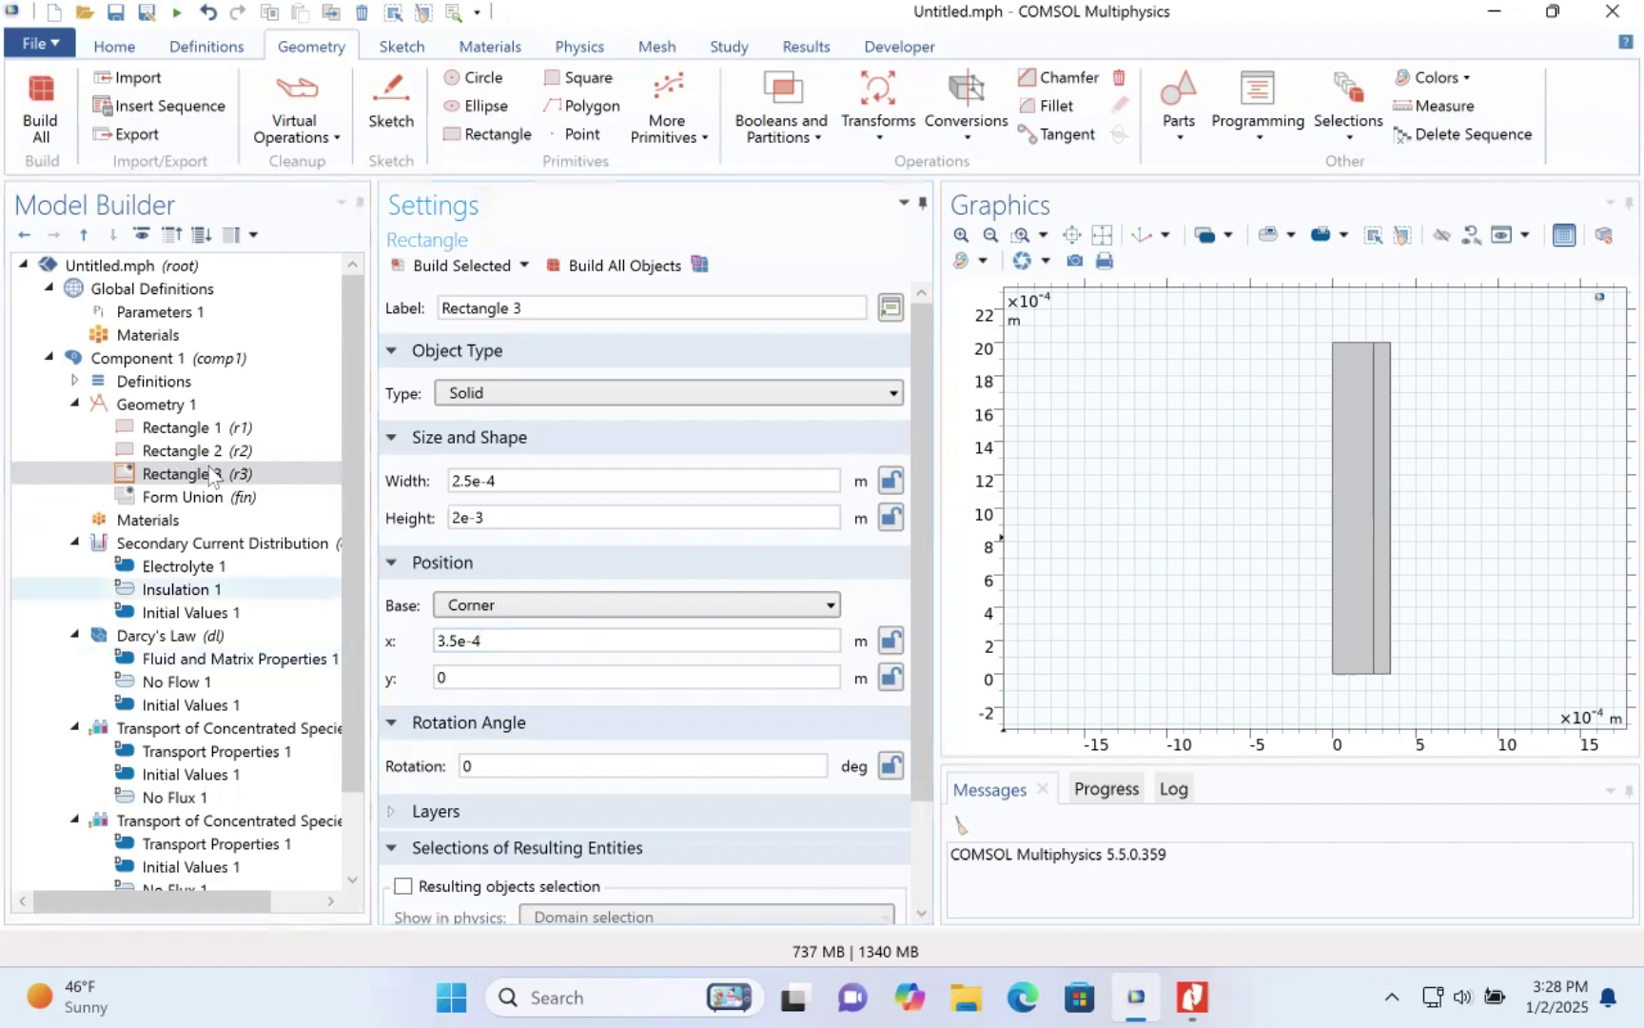
- Add Rectangle 4 with width 1e-4 and height 5e-4
{"action": "left_click", "coordinate": [196, 406]}
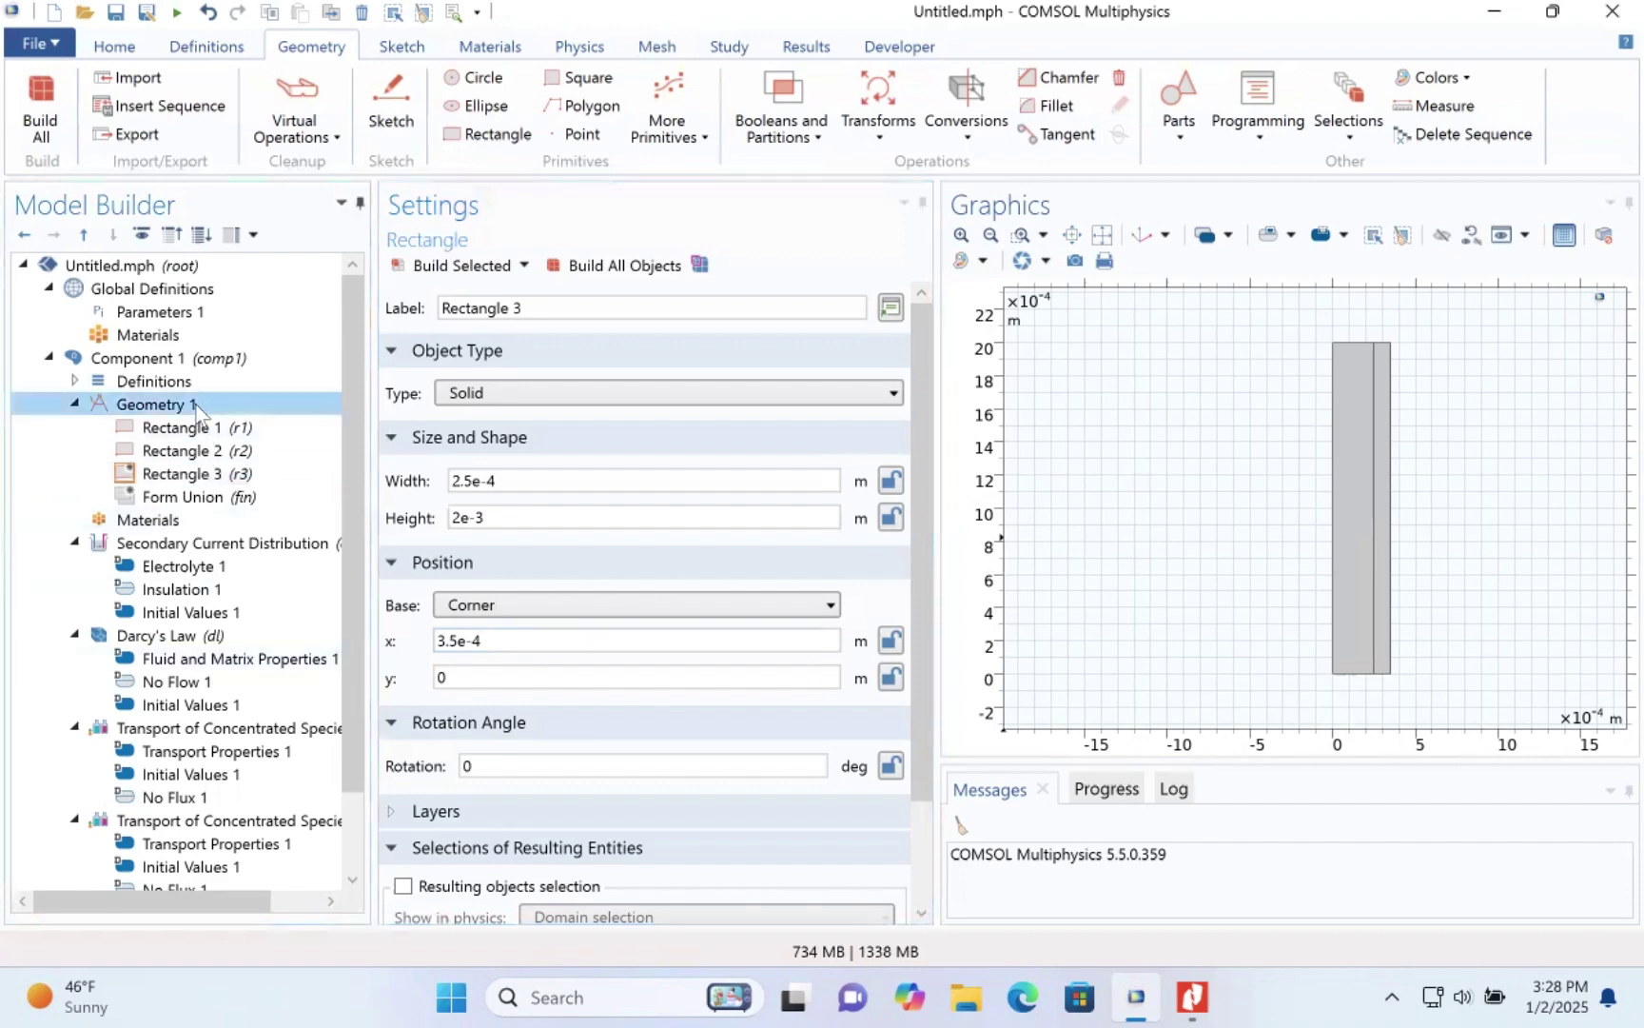
{"action": "right_click", "coordinate": [196, 409]}
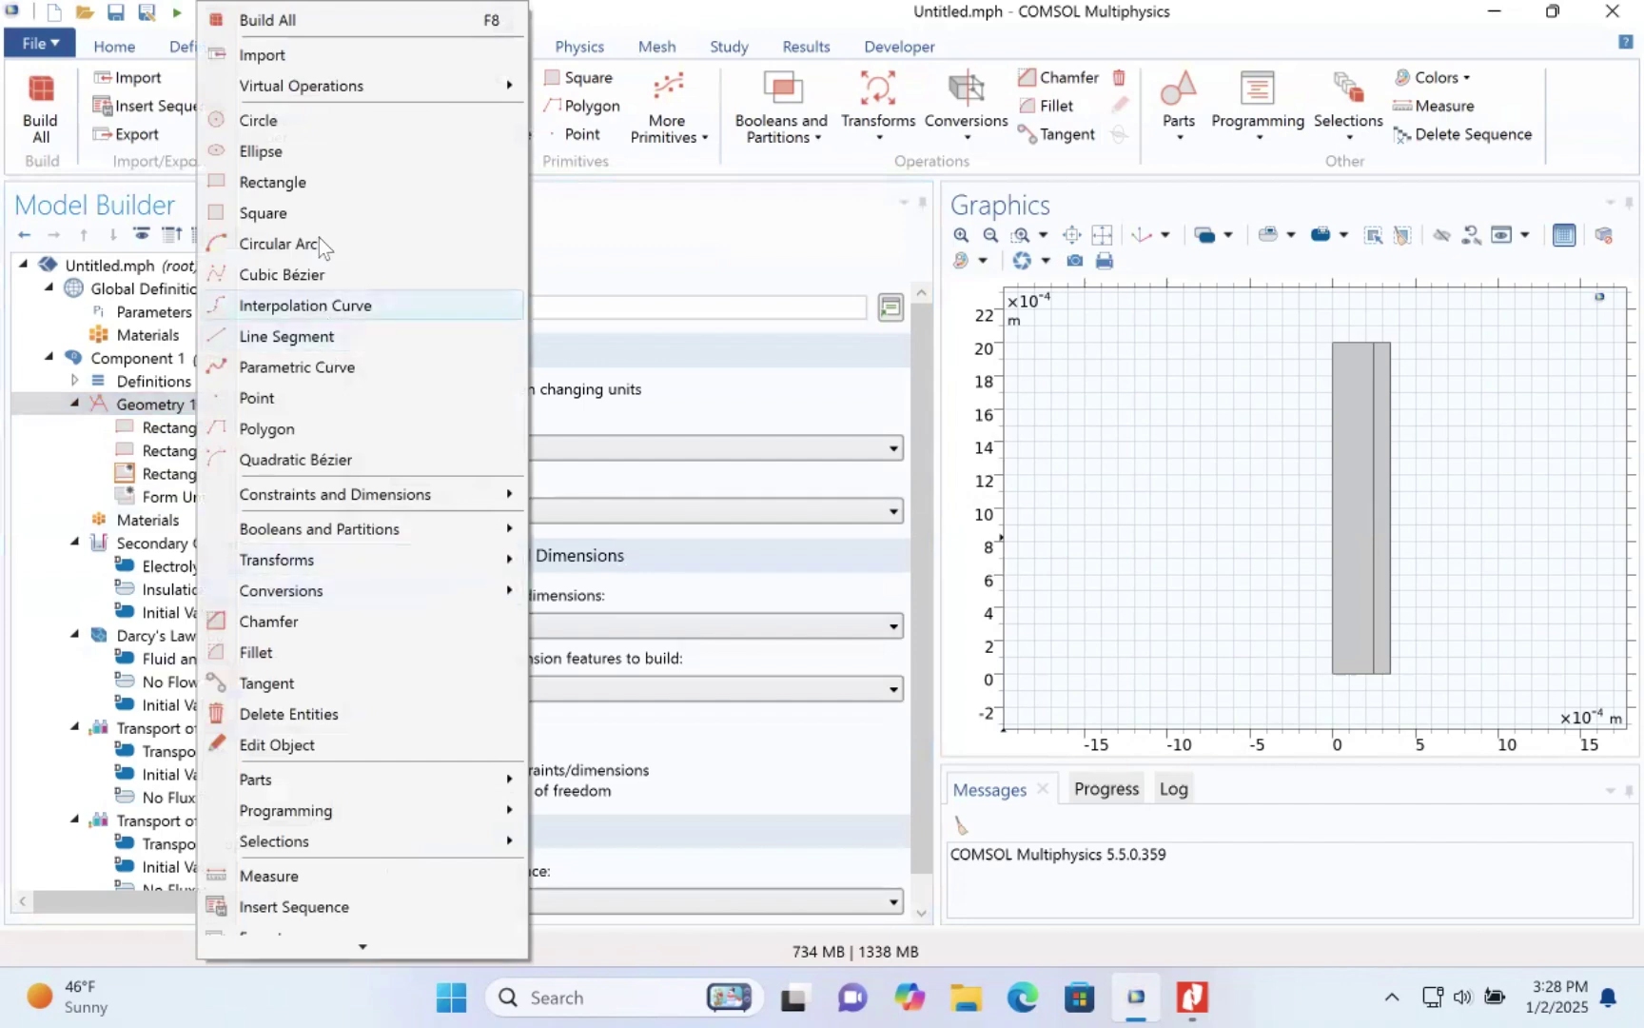
{"action": "left_click", "coordinate": [311, 182]}
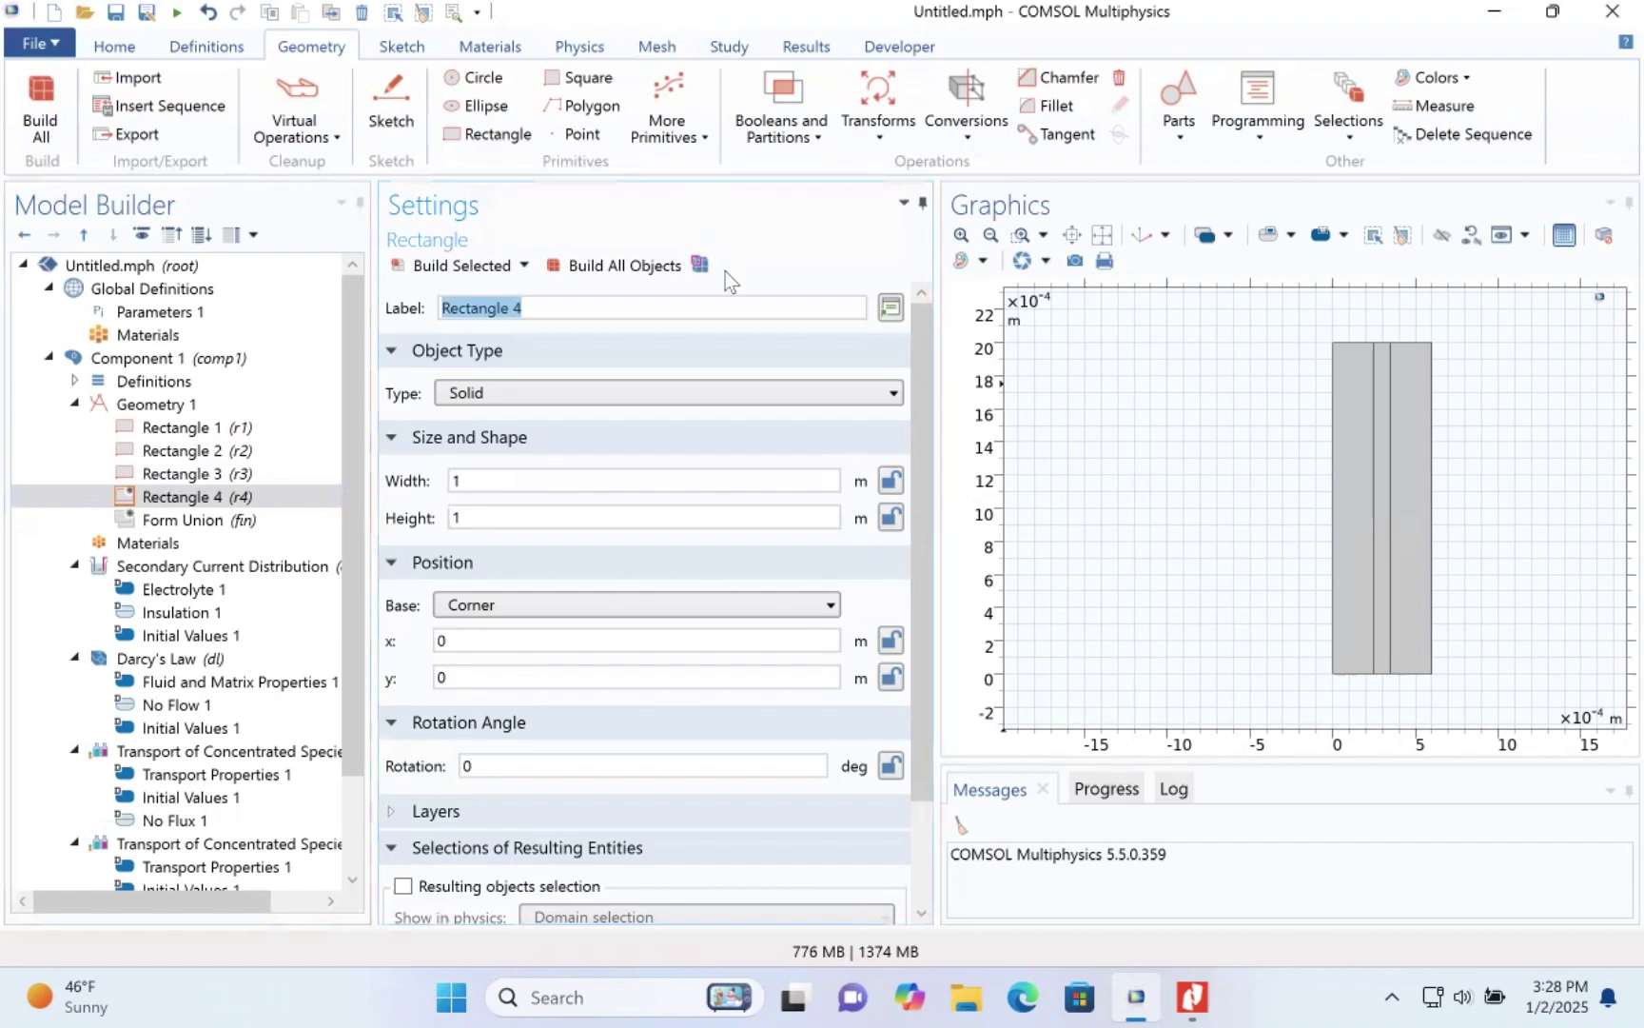
{"action": "left_click", "coordinate": [543, 476]}
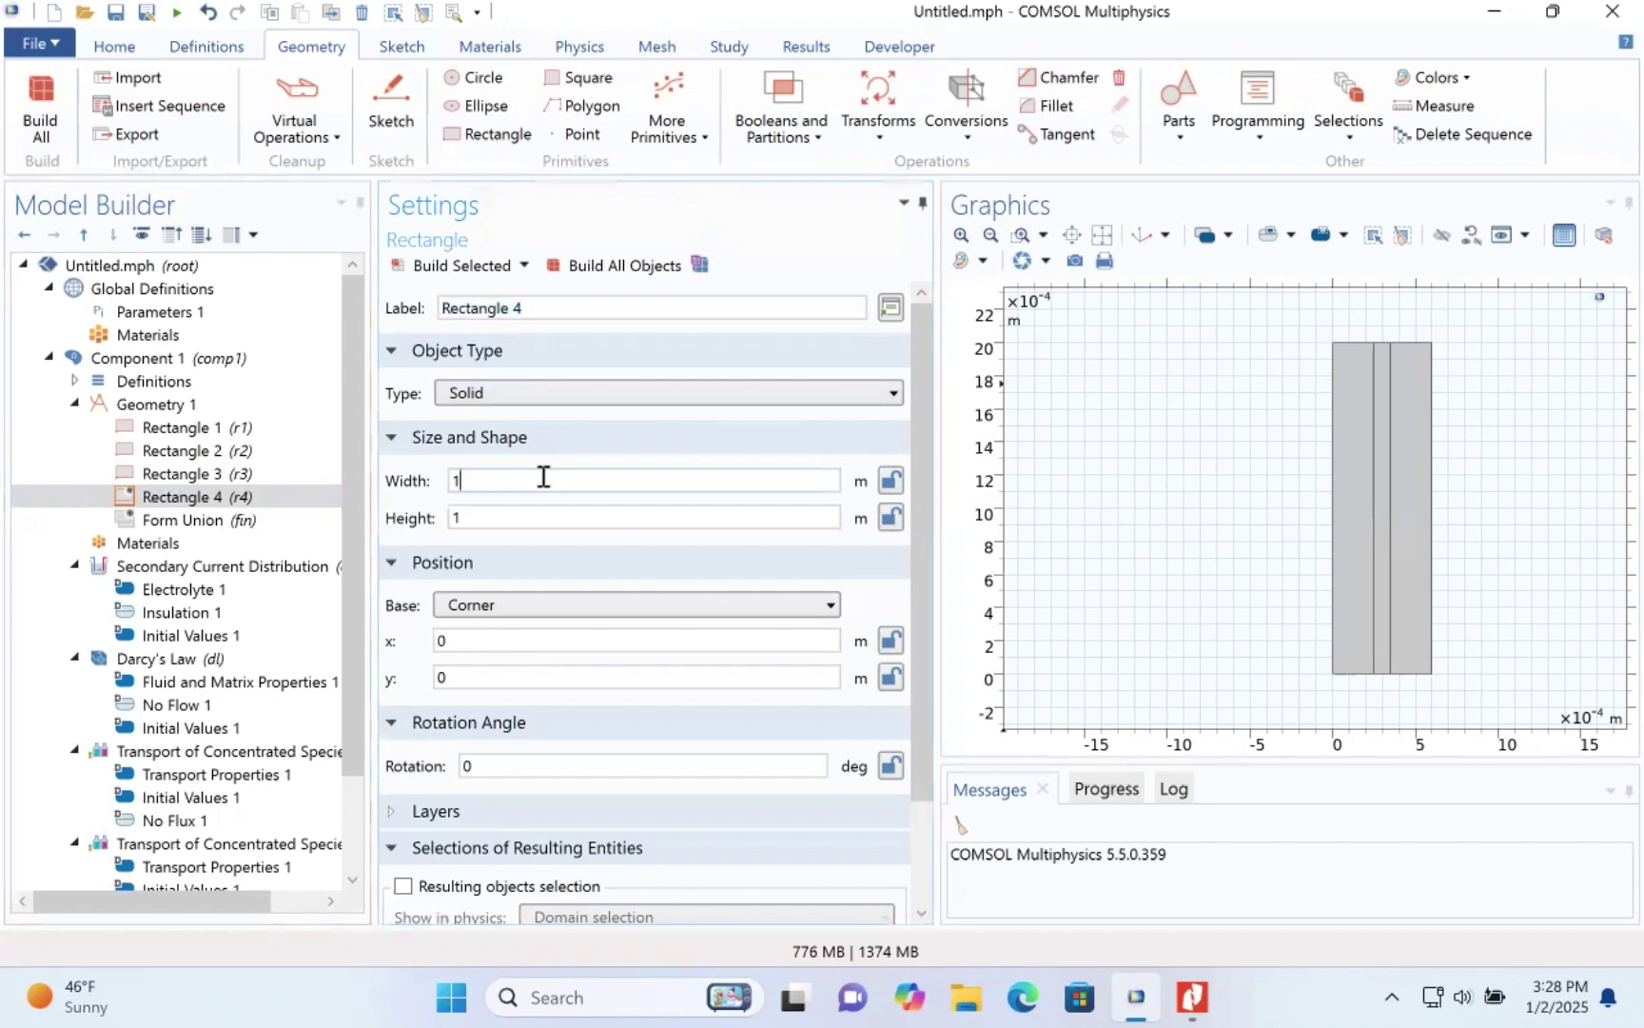
{"action": "type", "text": "e-4"}
{"action": "left_click", "coordinate": [523, 514]}
{"action": "key", "text": "BackSpace"}
{"action": "type", "text": "5e-4"}
- Set Rectangle 4's corner x position to -1e-4
{"action": "left_click", "coordinate": [468, 633]}
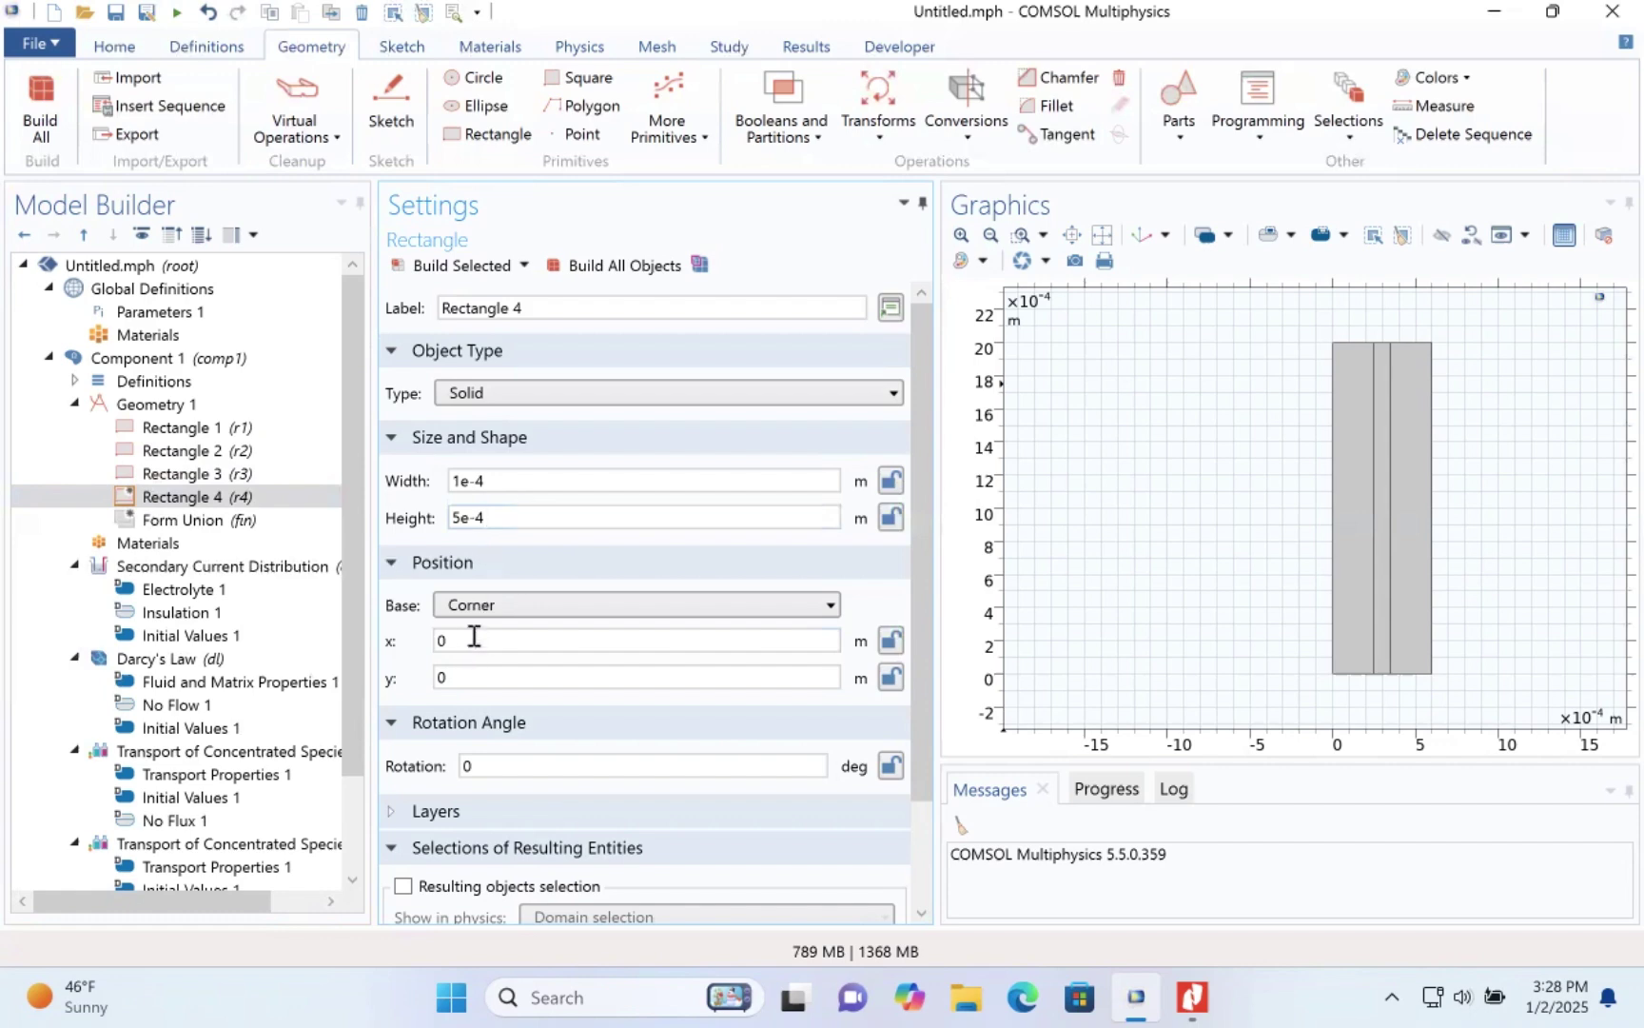
{"action": "double_click", "coordinate": [474, 636]}
{"action": "type", "text": "1e-4"}
{"action": "left_click", "coordinate": [438, 639]}
{"action": "type", "text": "-"}
- Add an Array transform to Geometry 1 from the Transforms menu
{"action": "left_click", "coordinate": [217, 386]}
{"action": "left_click", "coordinate": [186, 402]}
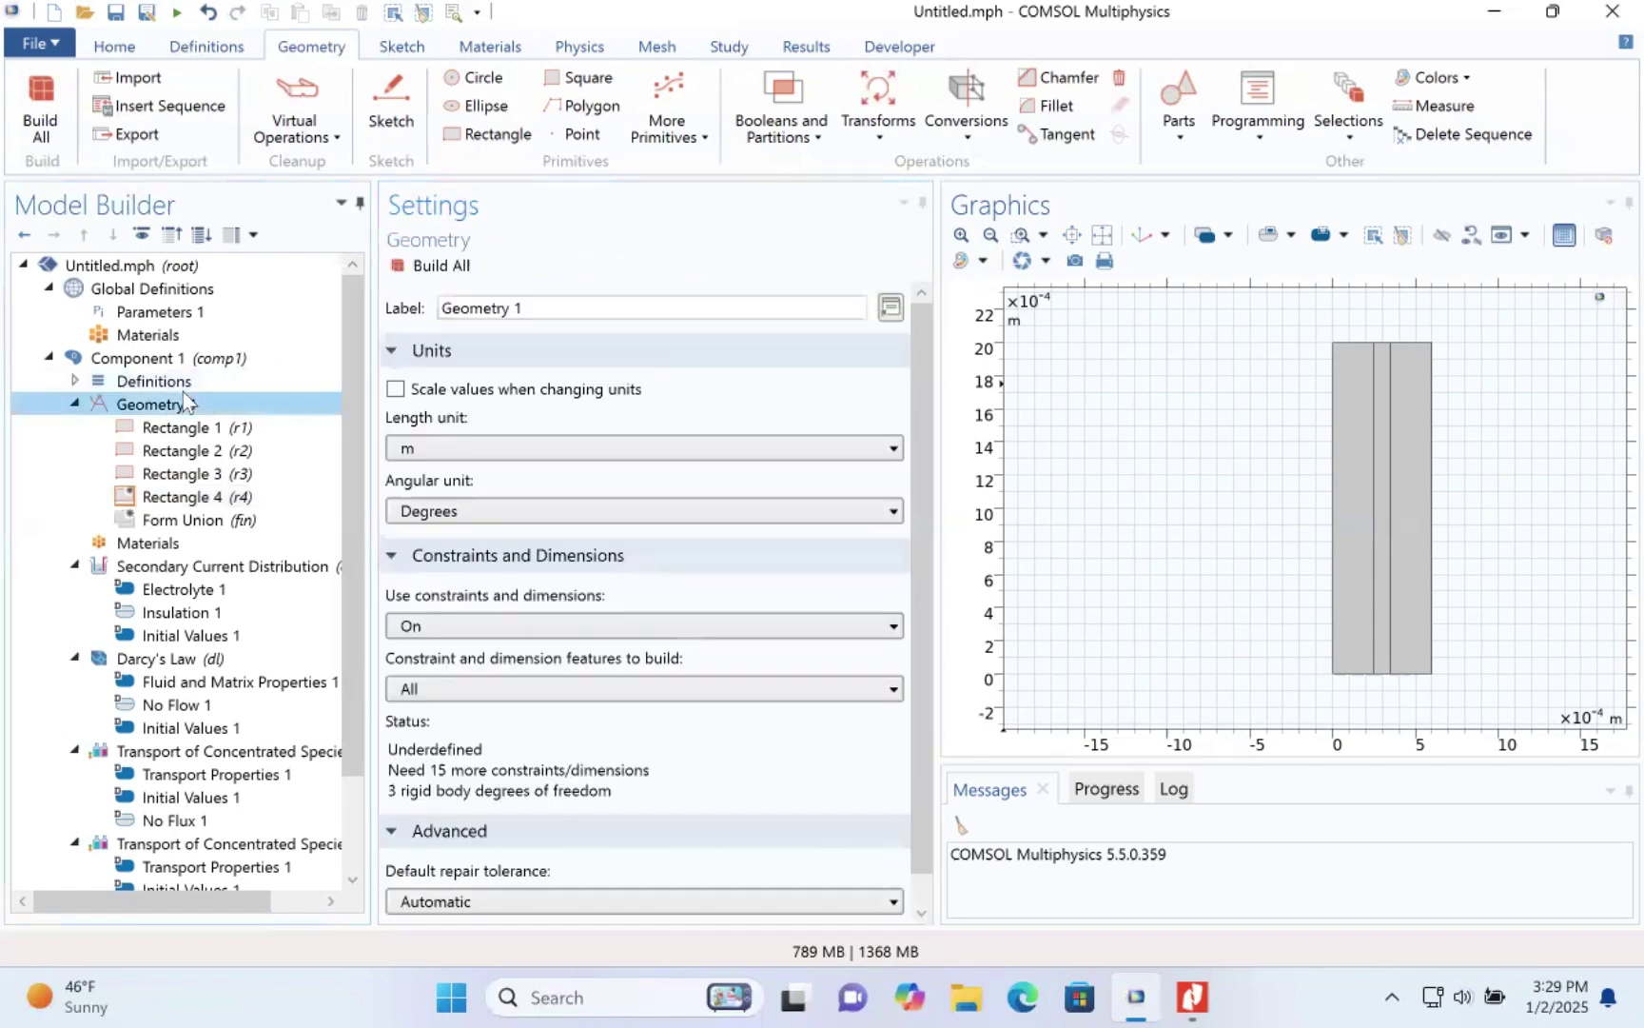
{"action": "right_click", "coordinate": [183, 397]}
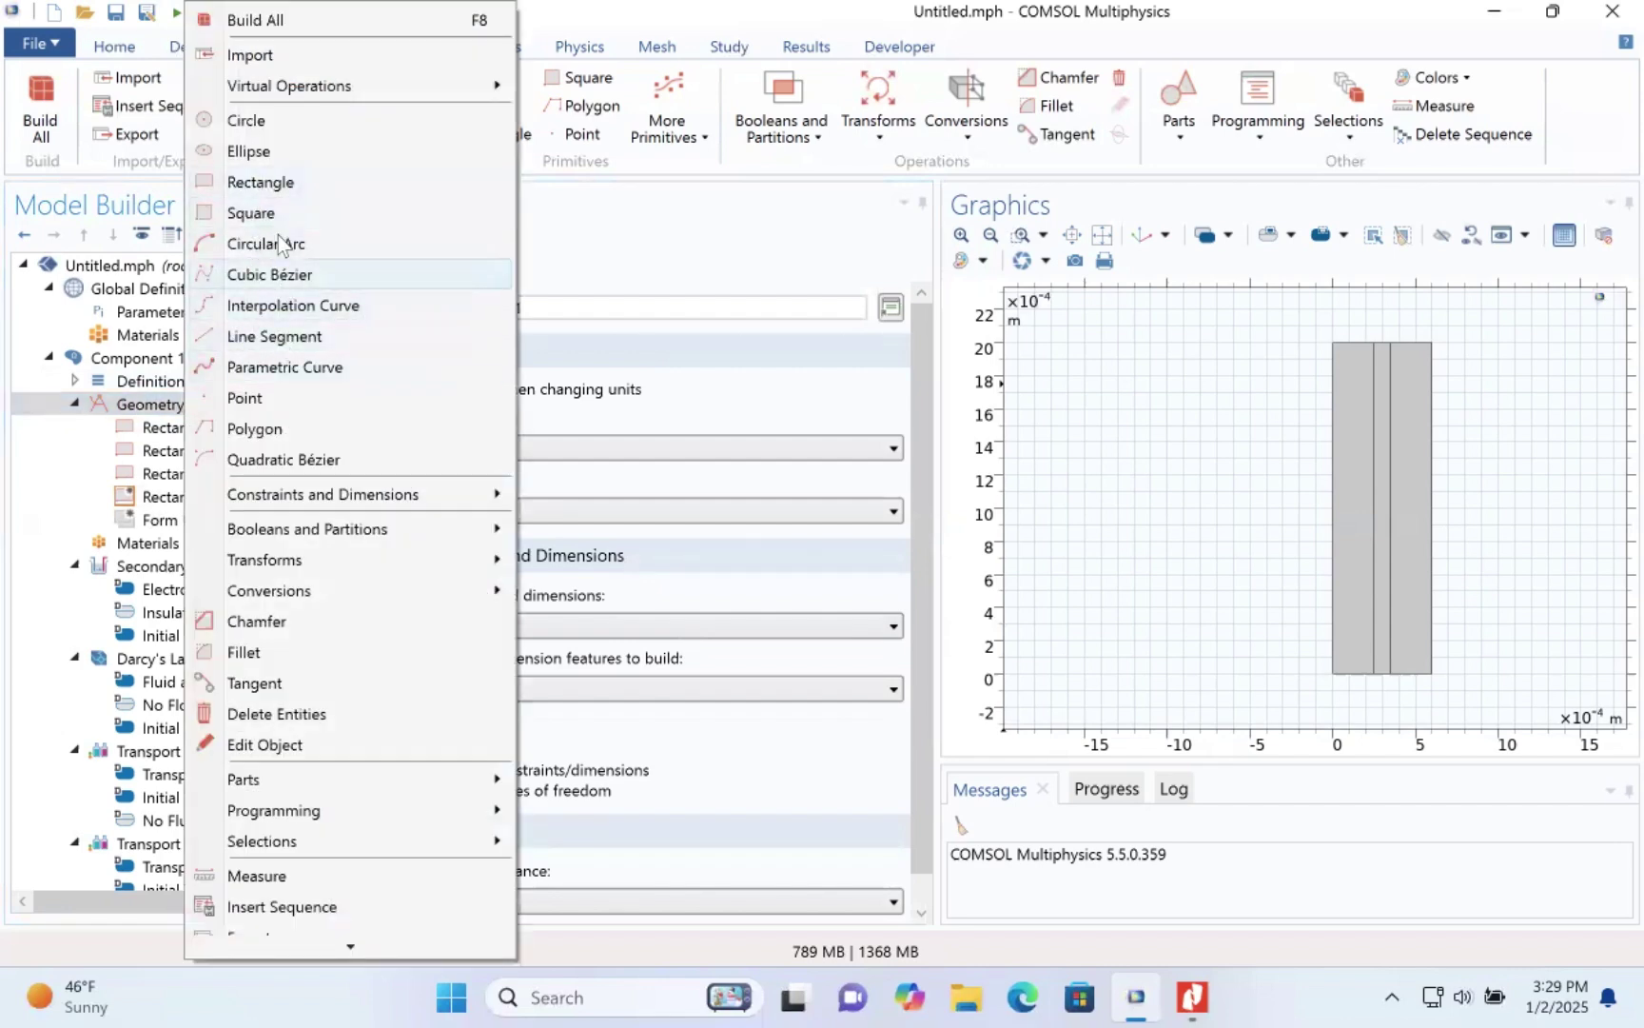
{"action": "mouse_move", "coordinate": [305, 559]}
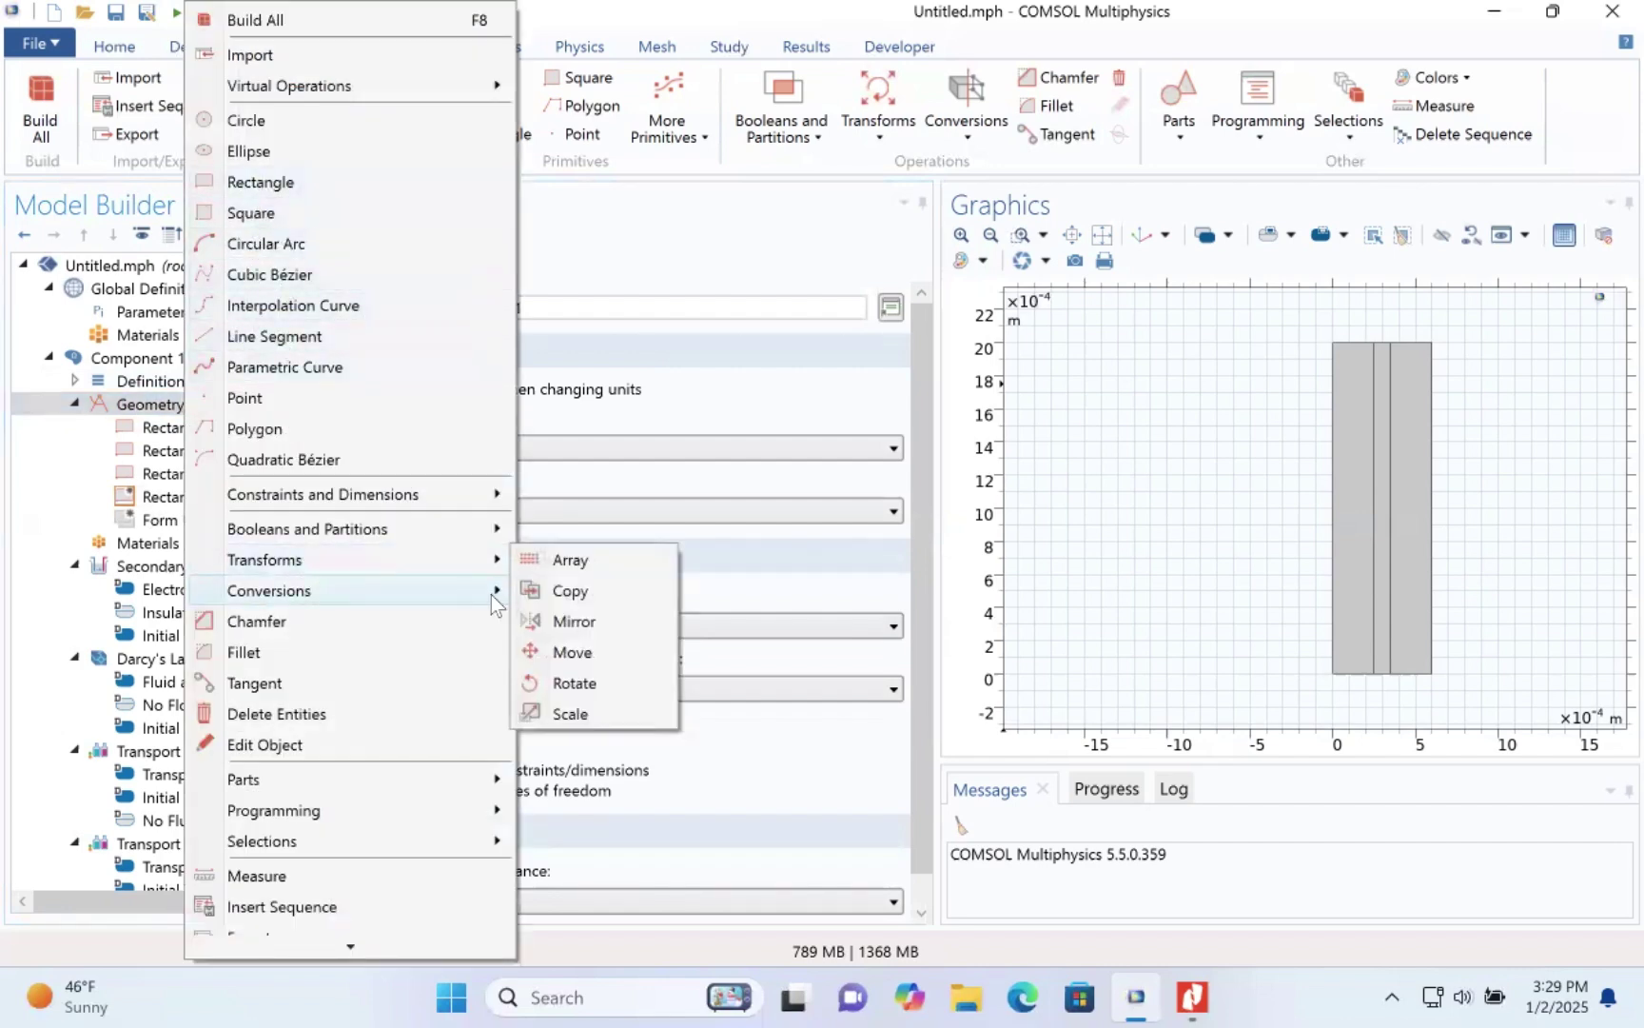
{"action": "left_click", "coordinate": [539, 559]}
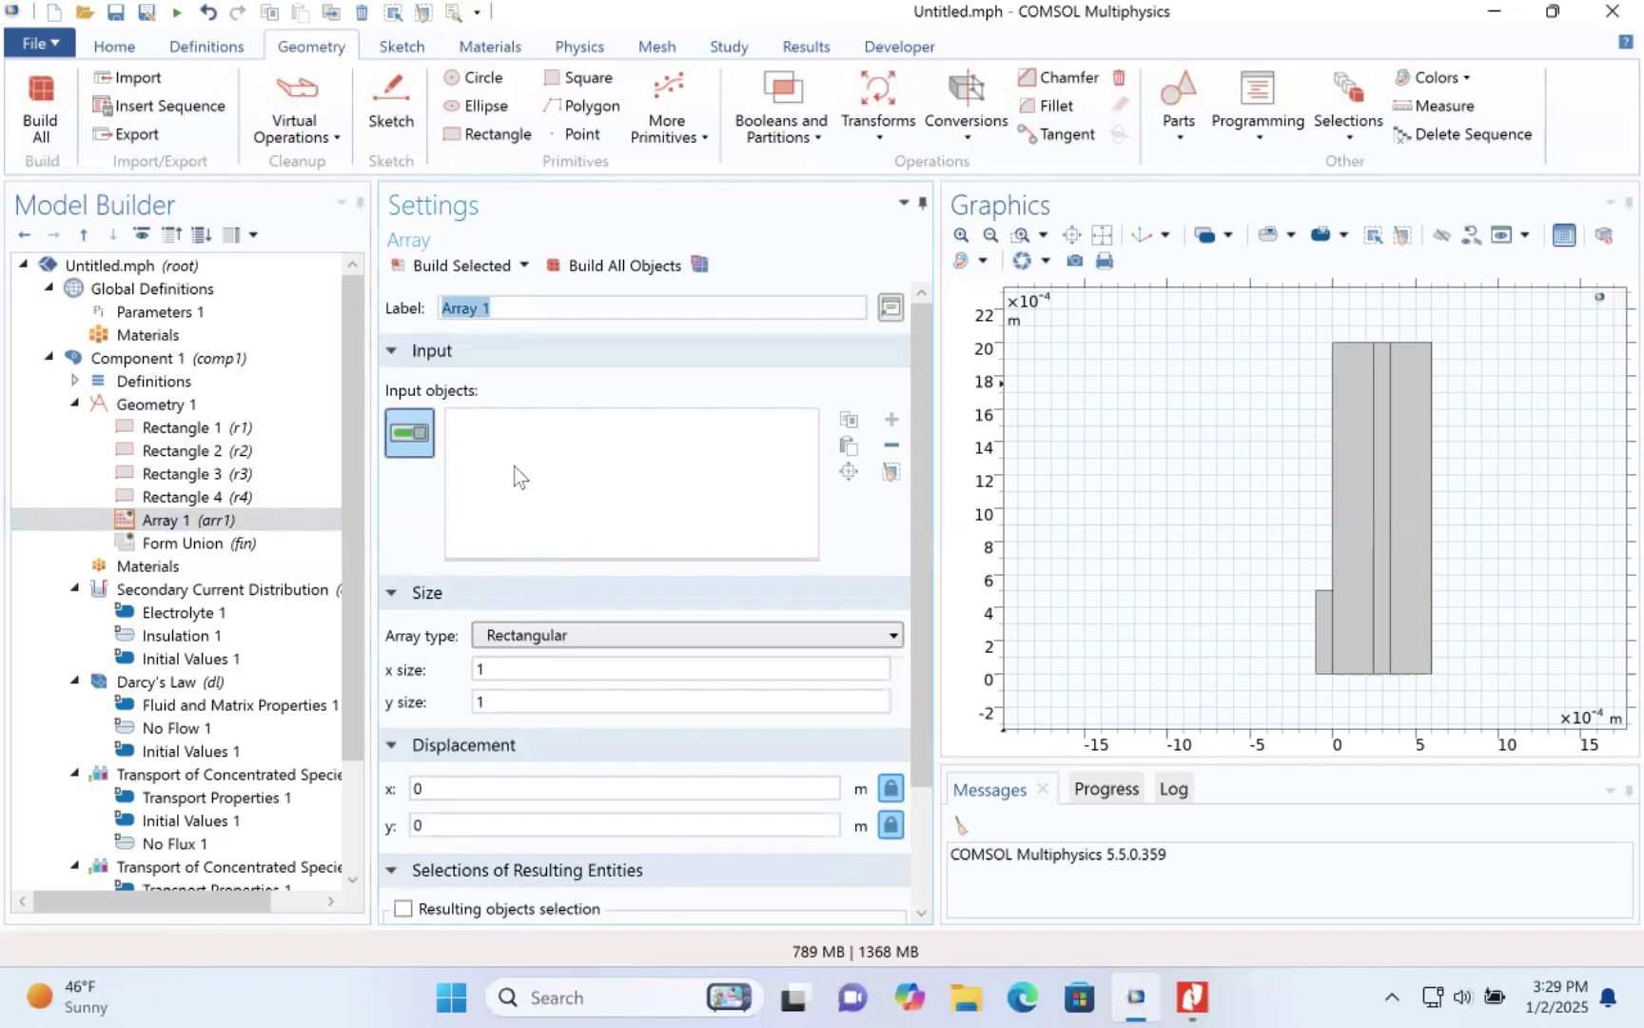
- Choose r4 as the array input and set the array size to 2 by 2
{"action": "left_click", "coordinate": [1328, 638]}
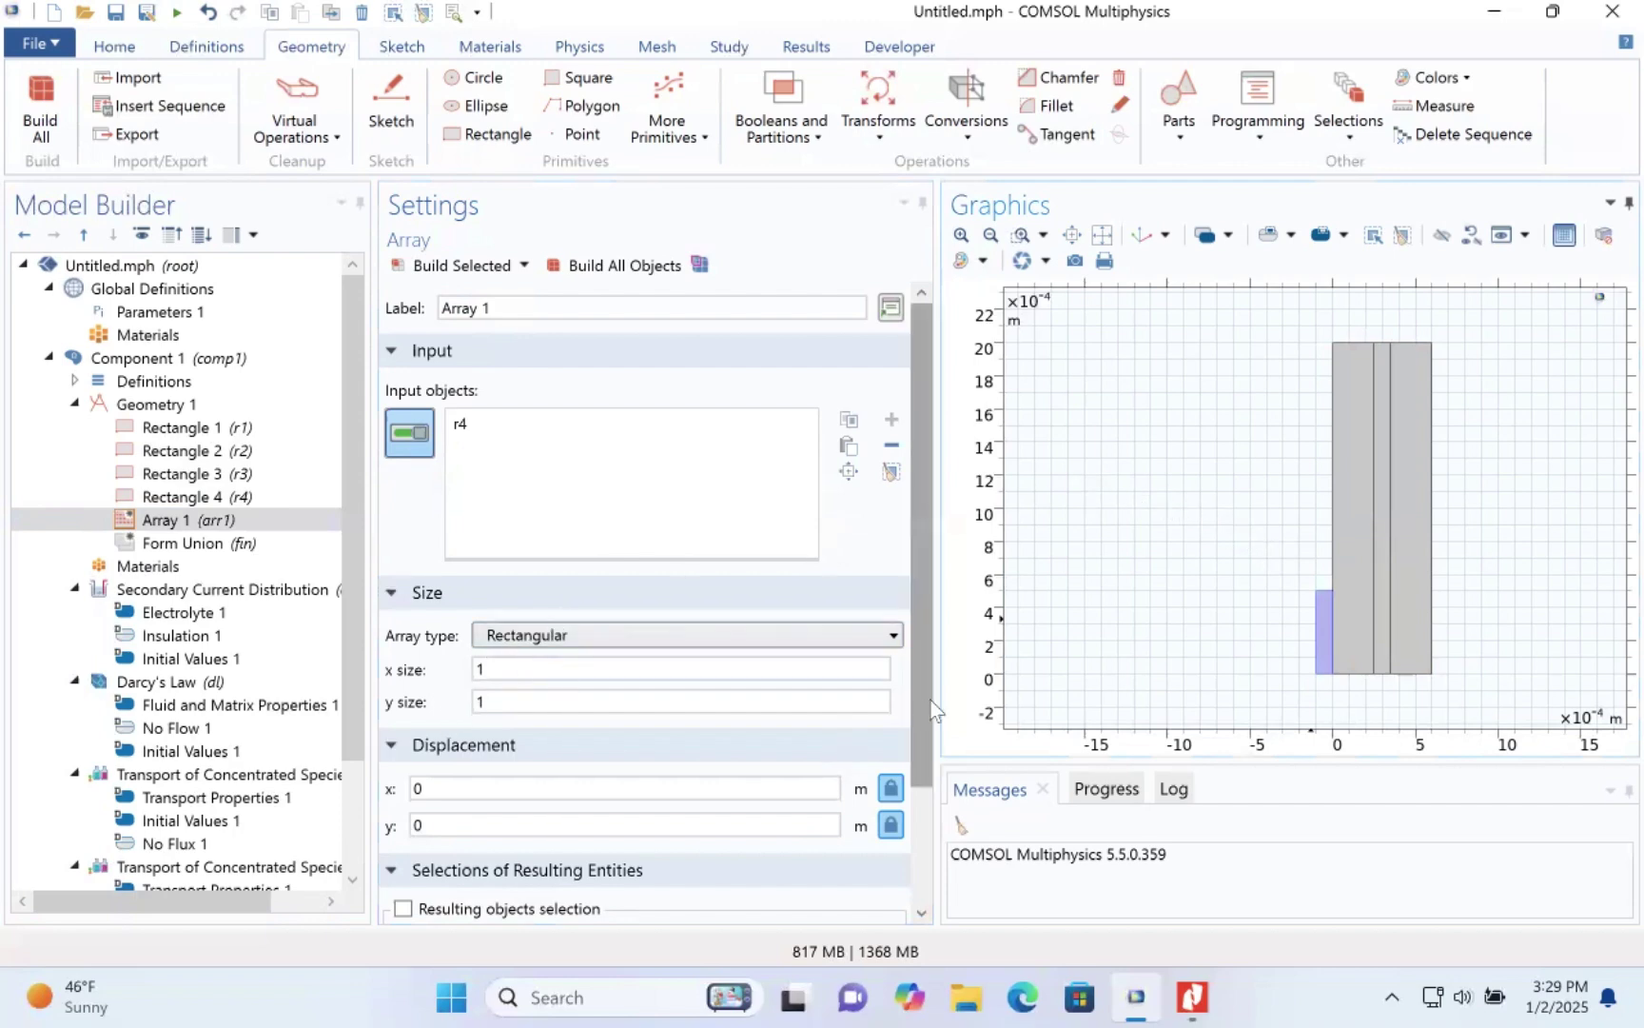
{"action": "left_click", "coordinate": [920, 795]}
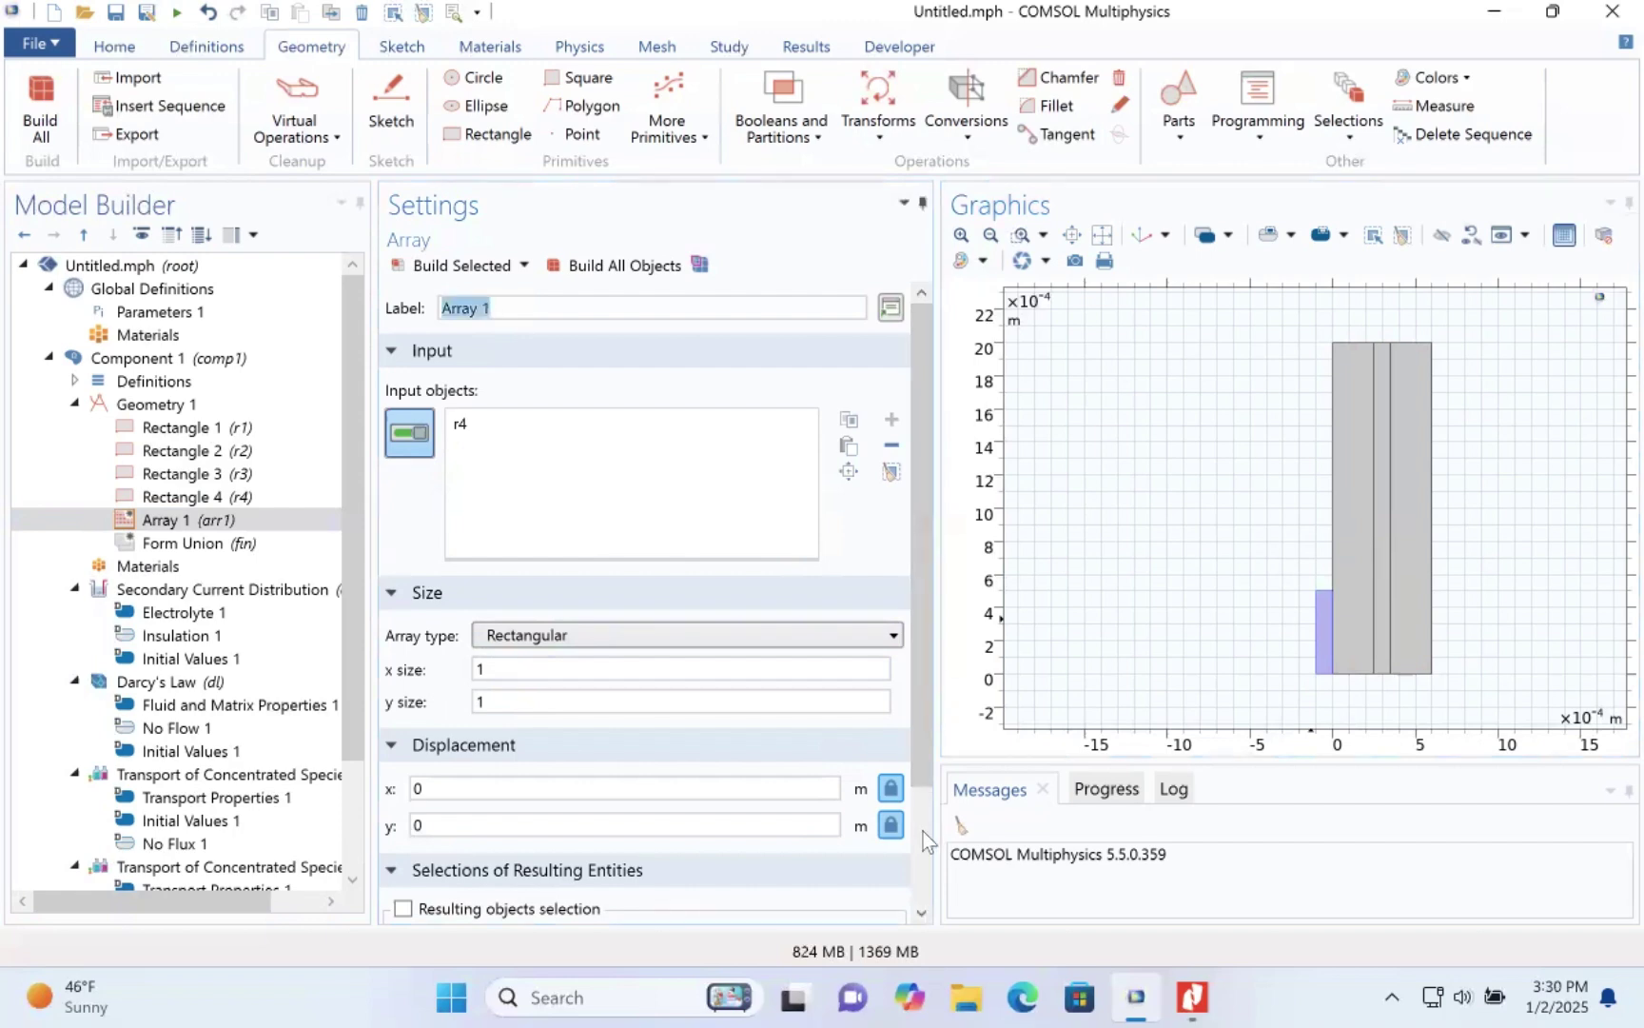
{"action": "left_click", "coordinate": [924, 831]}
{"action": "mouse_move", "coordinate": [924, 841]}
{"action": "left_mouse_down"}
{"action": "mouse_move", "coordinate": [924, 724]}
{"action": "mouse_move", "coordinate": [917, 818]}
{"action": "left_mouse_up"}
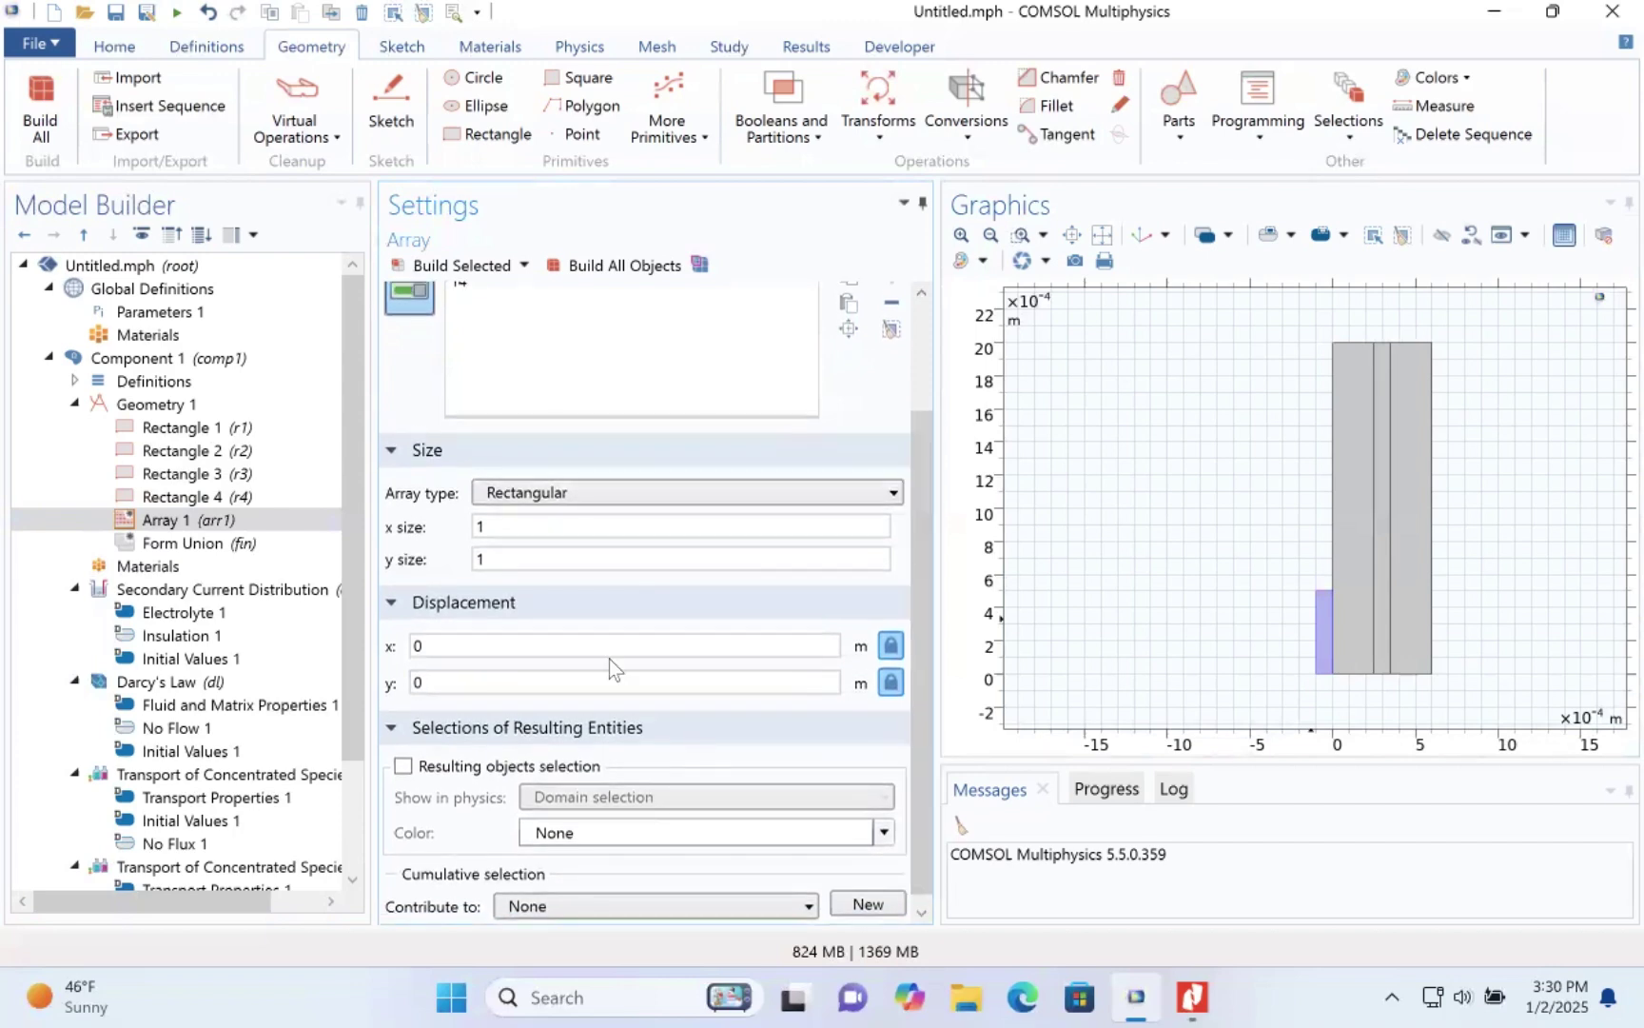
{"action": "double_click", "coordinate": [510, 525]}
{"action": "key", "text": "BackSpace"}
{"action": "type", "text": "2"}
{"action": "double_click", "coordinate": [503, 558]}
{"action": "type", "text": "2"}
- Set the array displacement to 7e-4 in x and 1.5e-3 in y
{"action": "double_click", "coordinate": [489, 654]}
{"action": "type", "text": "7e-4"}
{"action": "left_click", "coordinate": [488, 679]}
{"action": "double_click", "coordinate": [482, 677]}
{"action": "type", "text": "1.5e-3"}
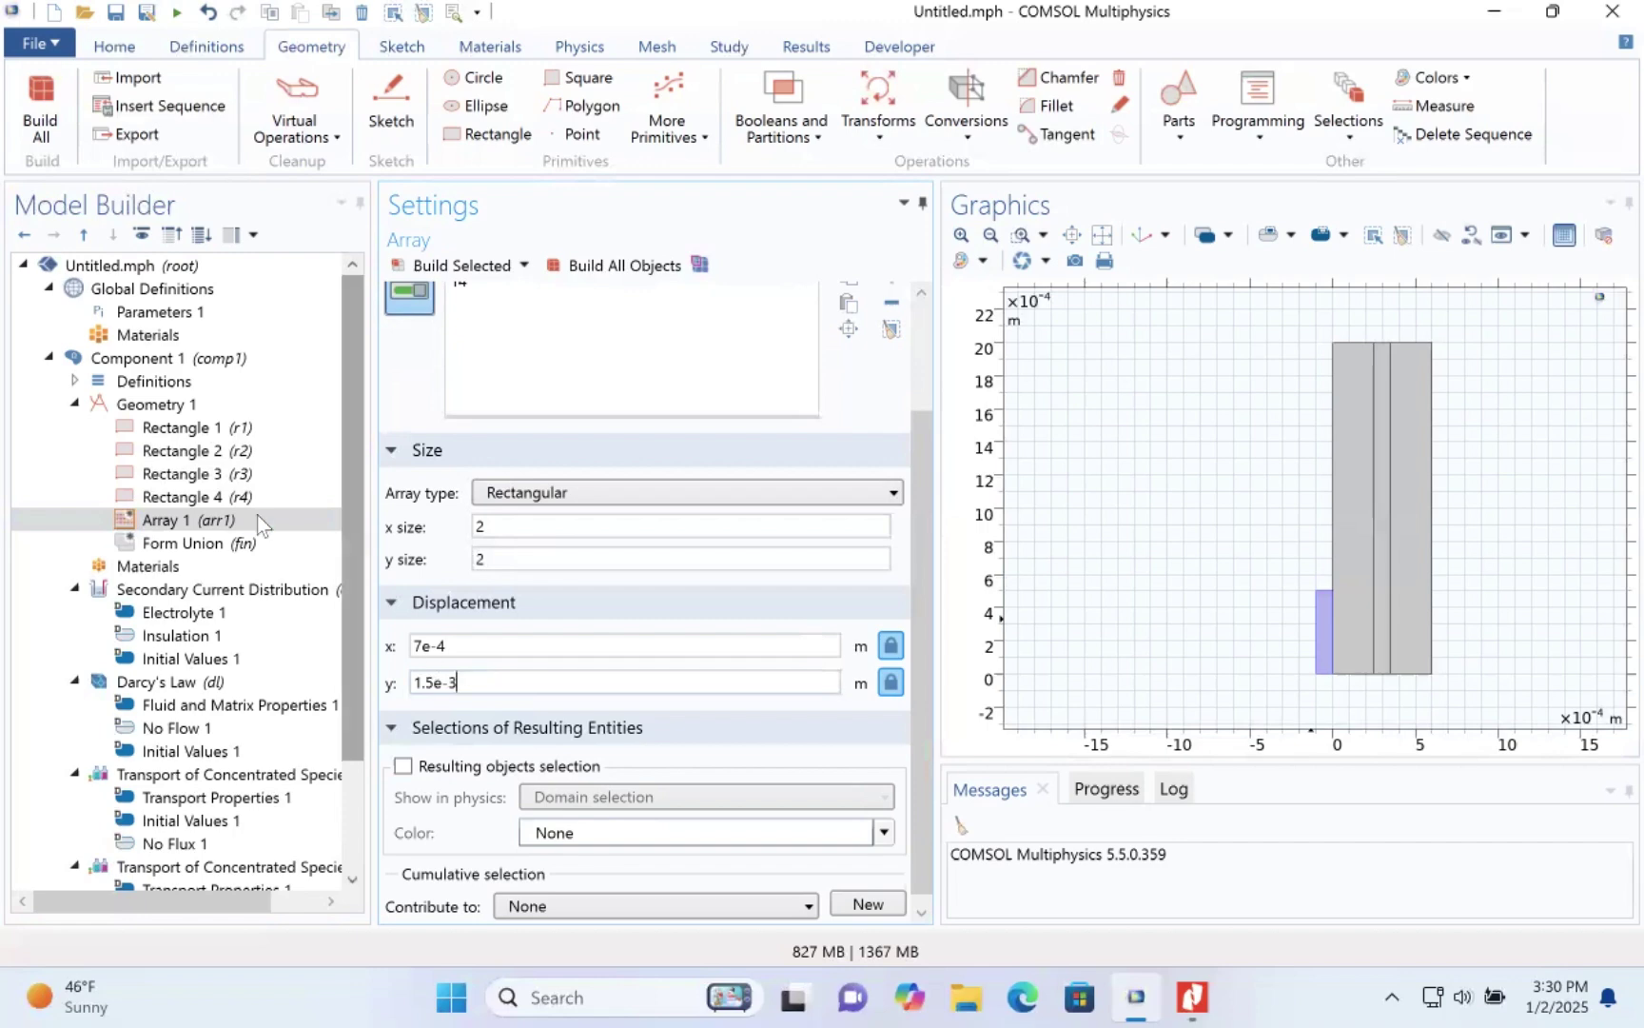
- Add a Union operation and select the left tabs arr1(1,1) and arr1(1,2)
{"action": "left_click", "coordinate": [179, 407]}
{"action": "right_click", "coordinate": [179, 407]}
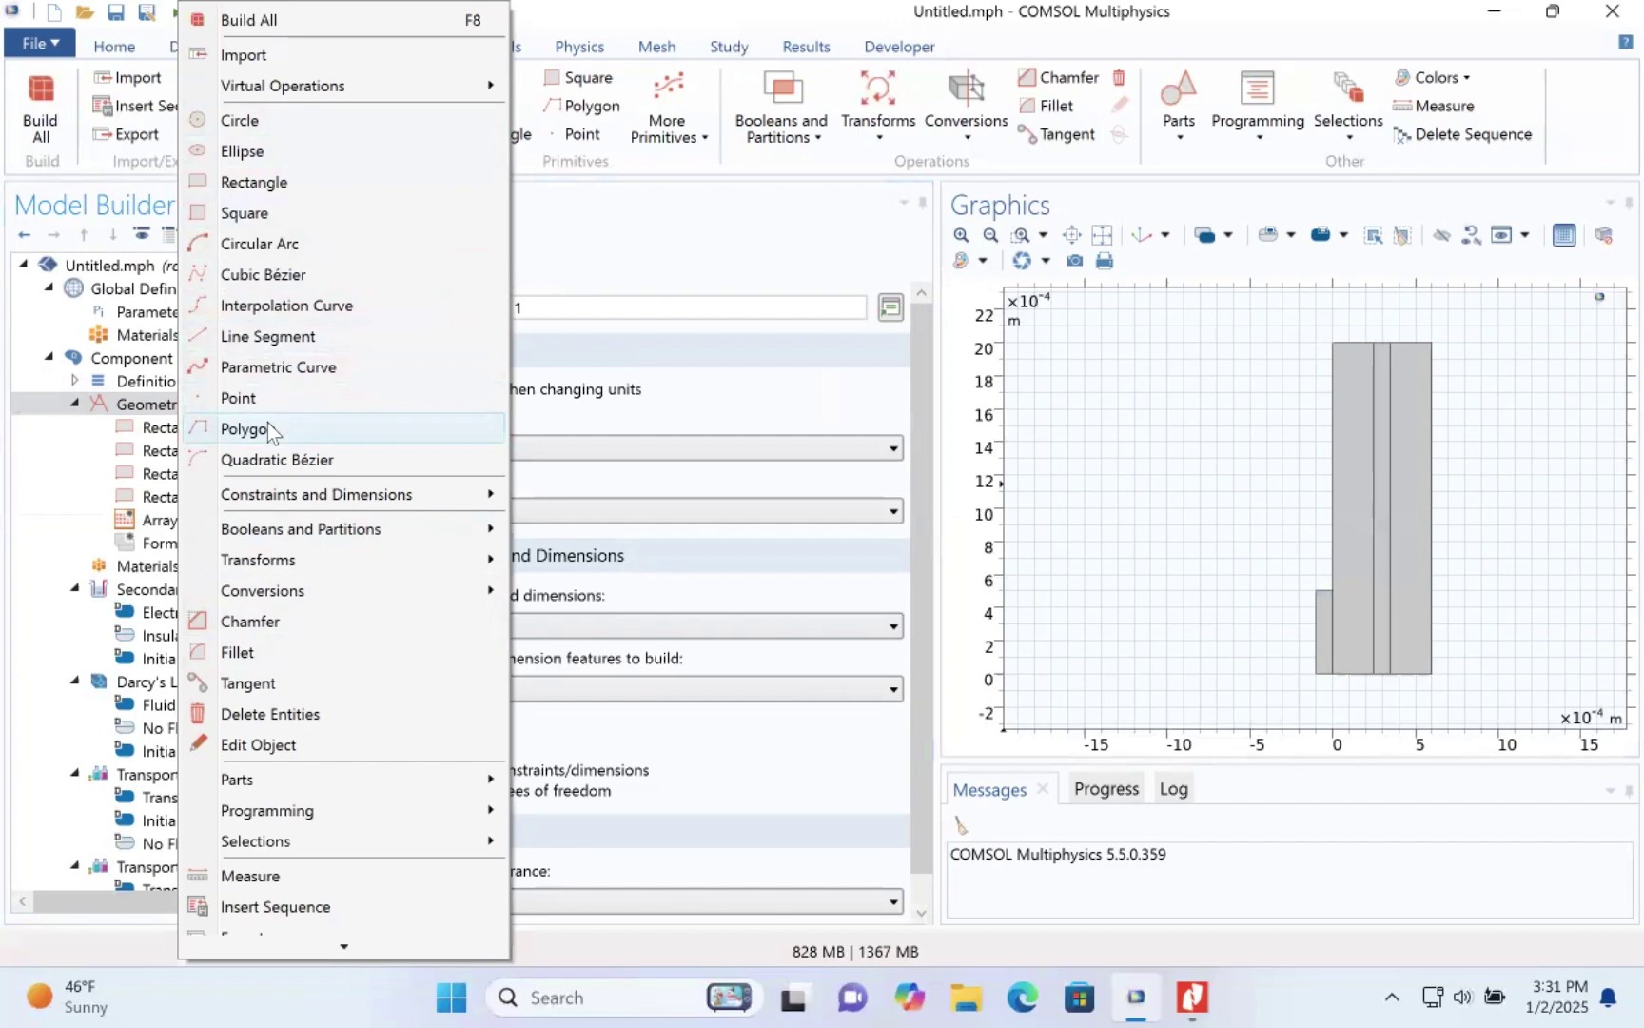
{"action": "mouse_move", "coordinate": [400, 538]}
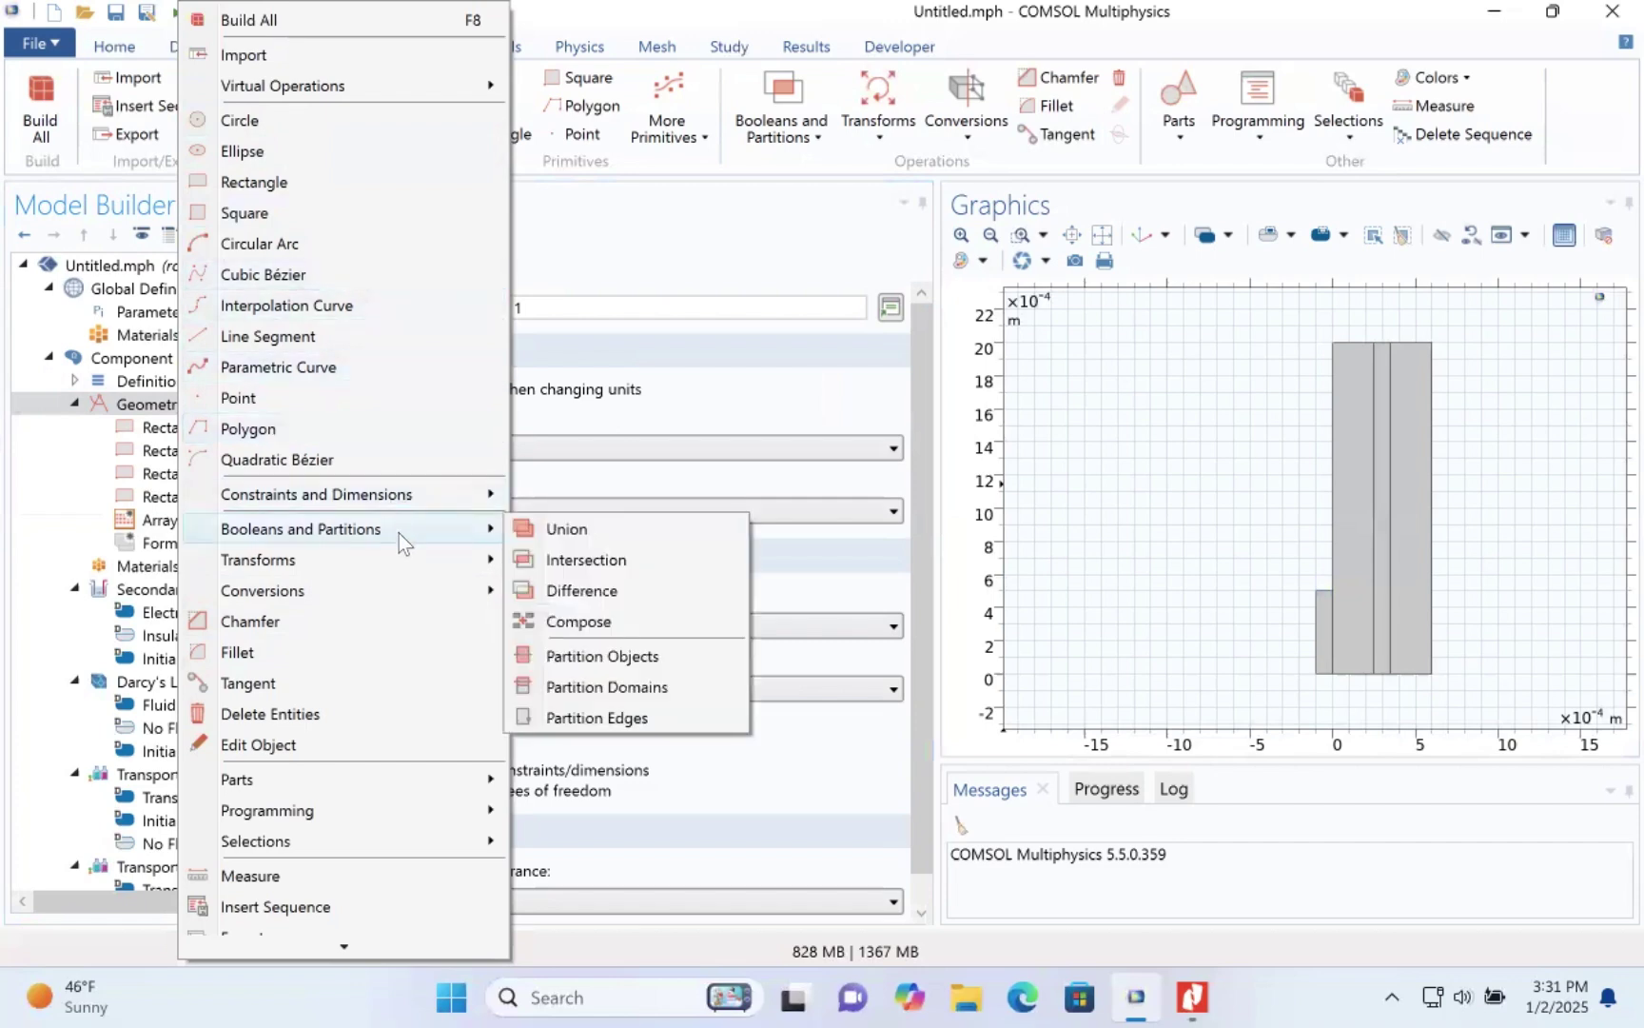
{"action": "left_click", "coordinate": [527, 529]}
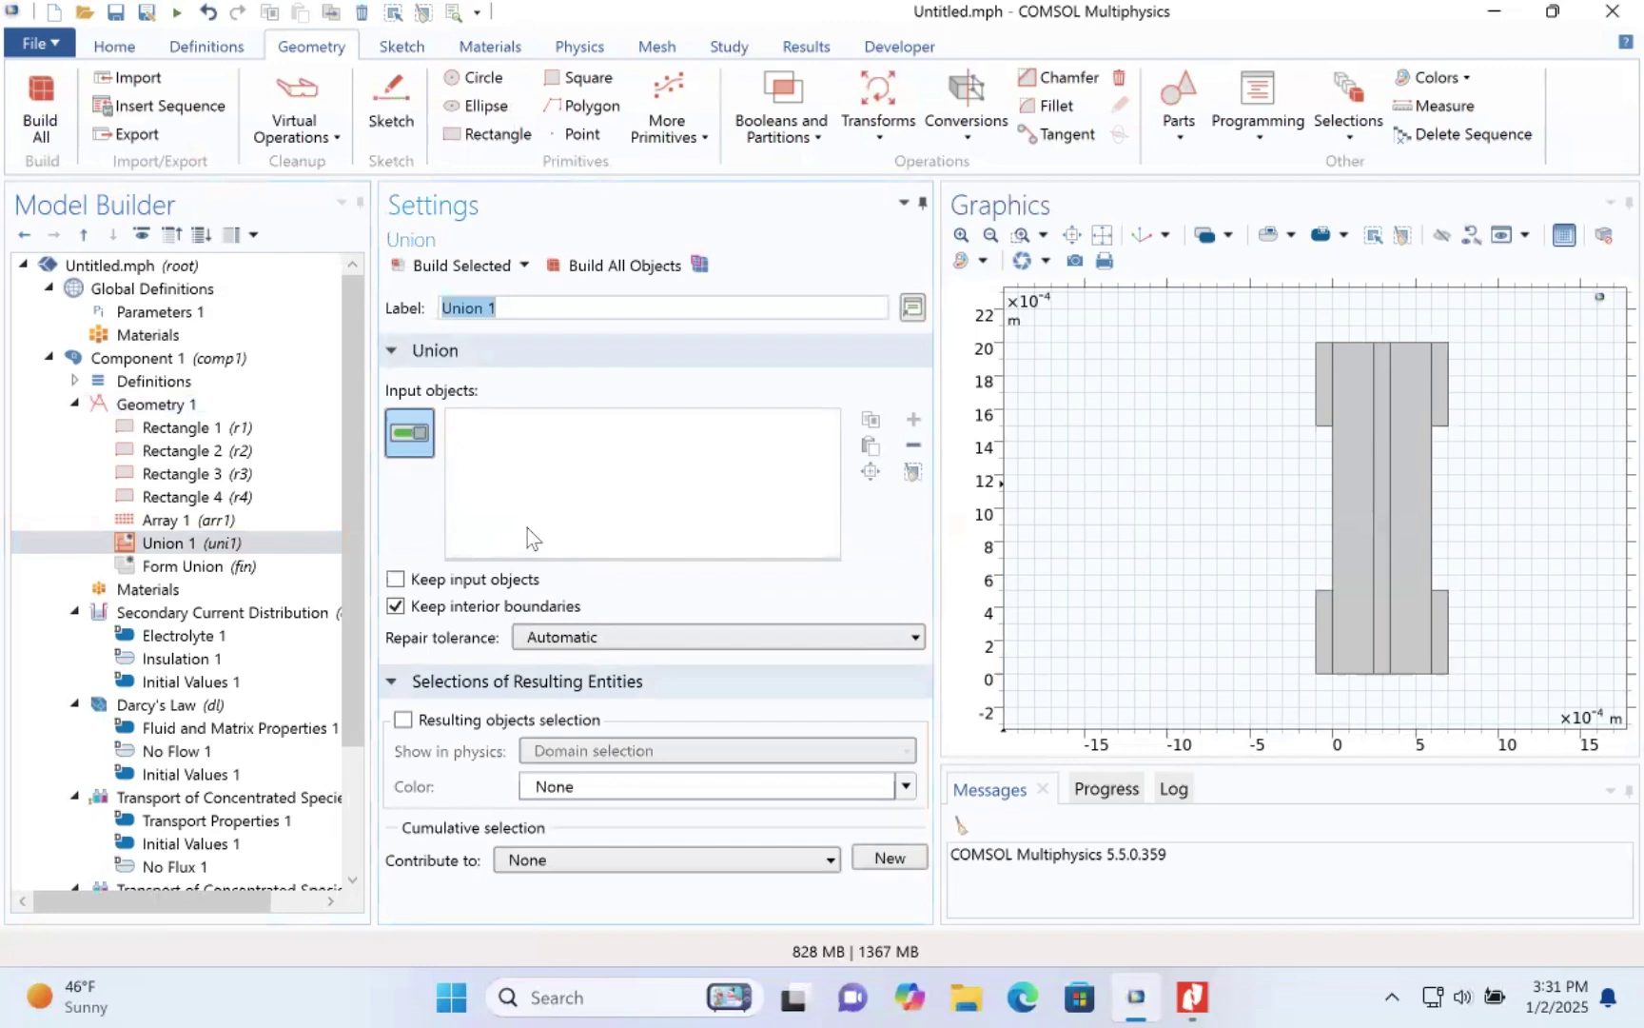
{"action": "left_click", "coordinate": [1325, 624]}
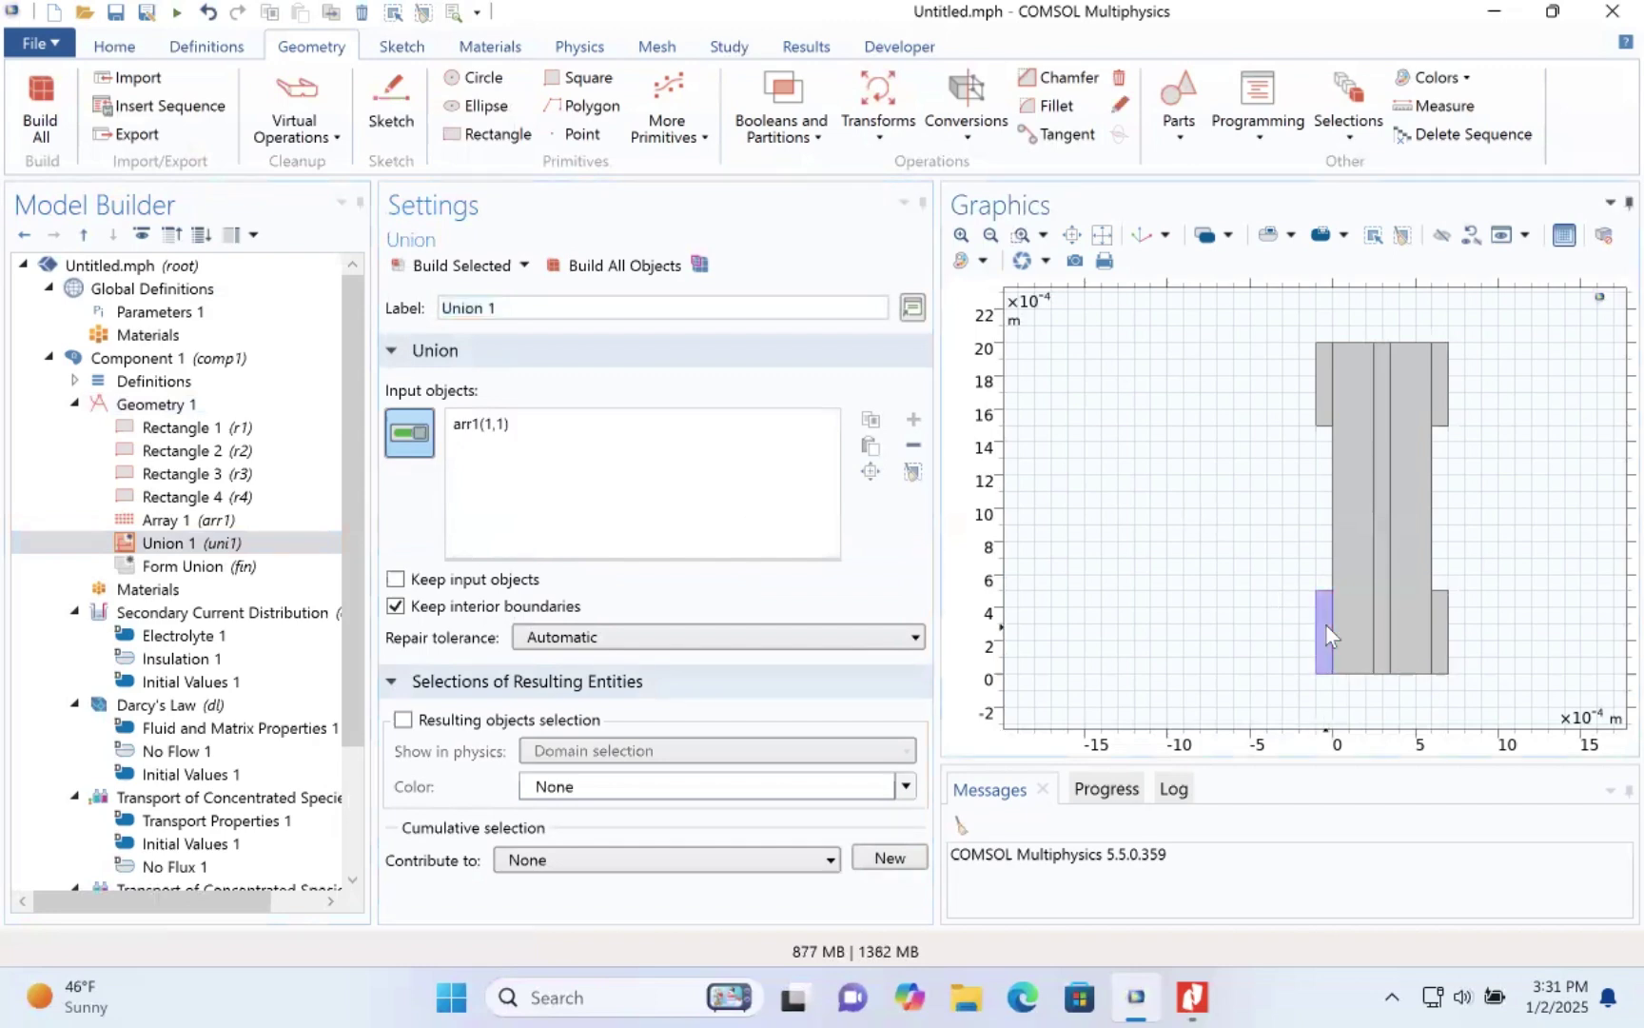
{"action": "left_click", "coordinate": [1321, 415]}
{"action": "left_click", "coordinate": [1320, 416]}
{"action": "left_click", "coordinate": [1326, 419]}
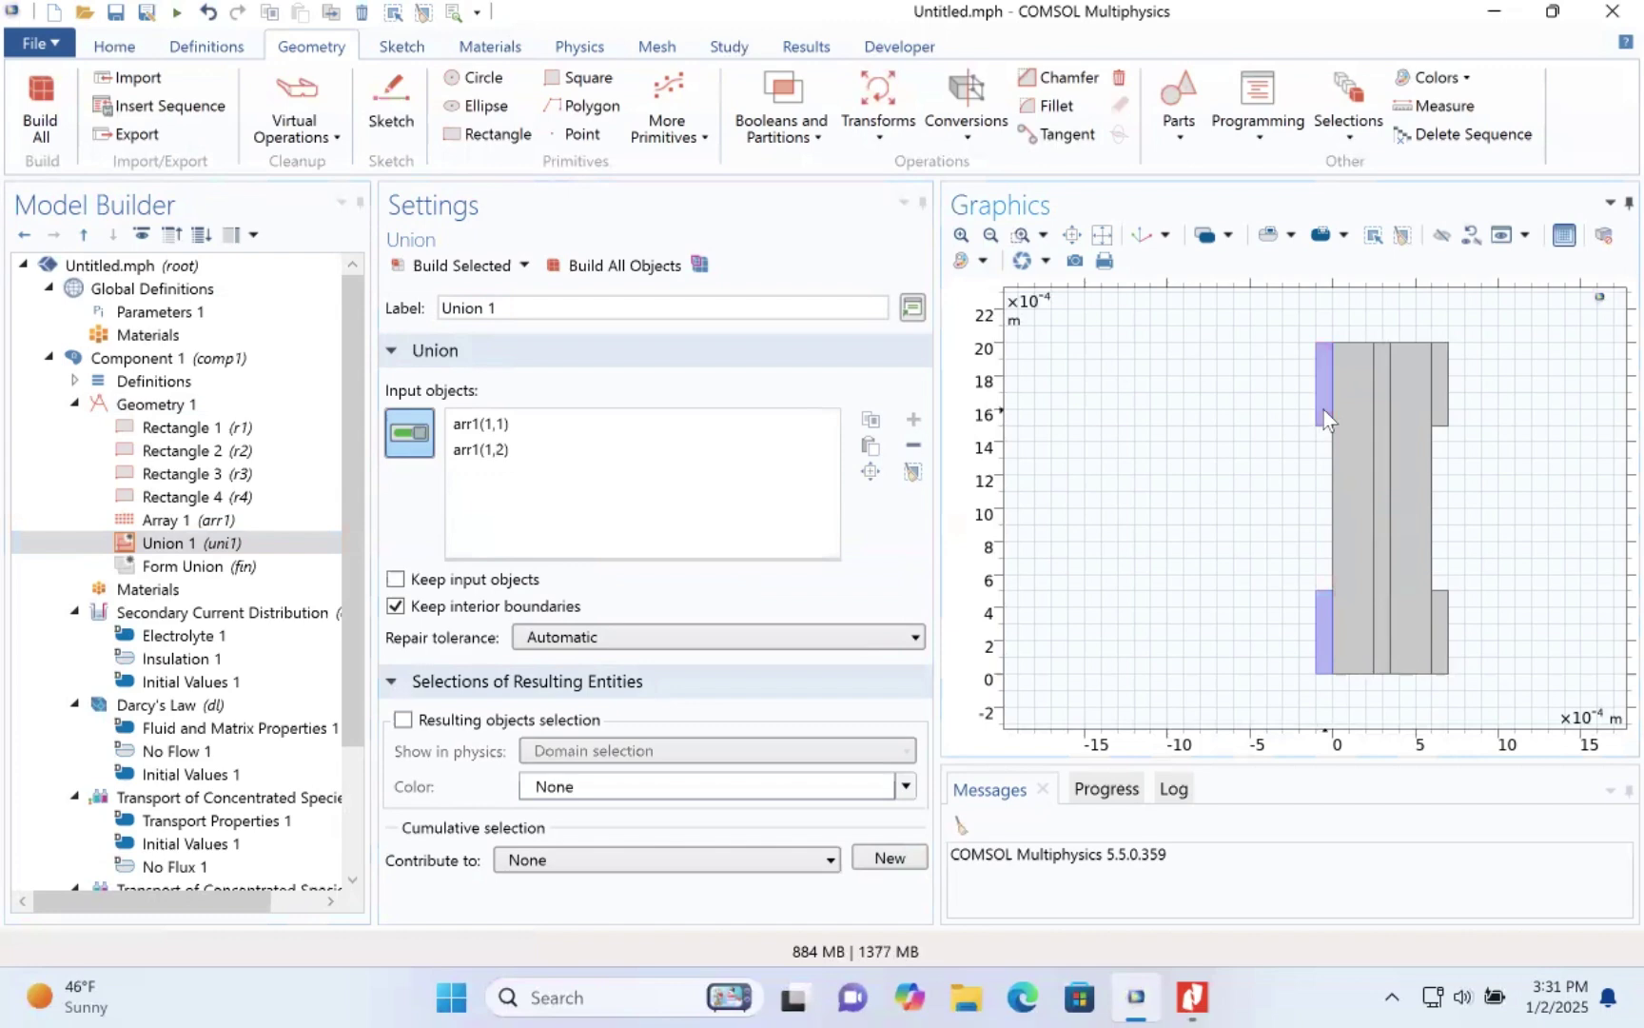
- Add the left column r1 to the union and turn off Keep interior boundaries
{"action": "left_click", "coordinate": [1401, 505]}
{"action": "left_click", "coordinate": [1398, 493]}
{"action": "left_click", "coordinate": [1384, 496]}
{"action": "left_click", "coordinate": [1384, 497]}
{"action": "left_click", "coordinate": [1359, 497]}
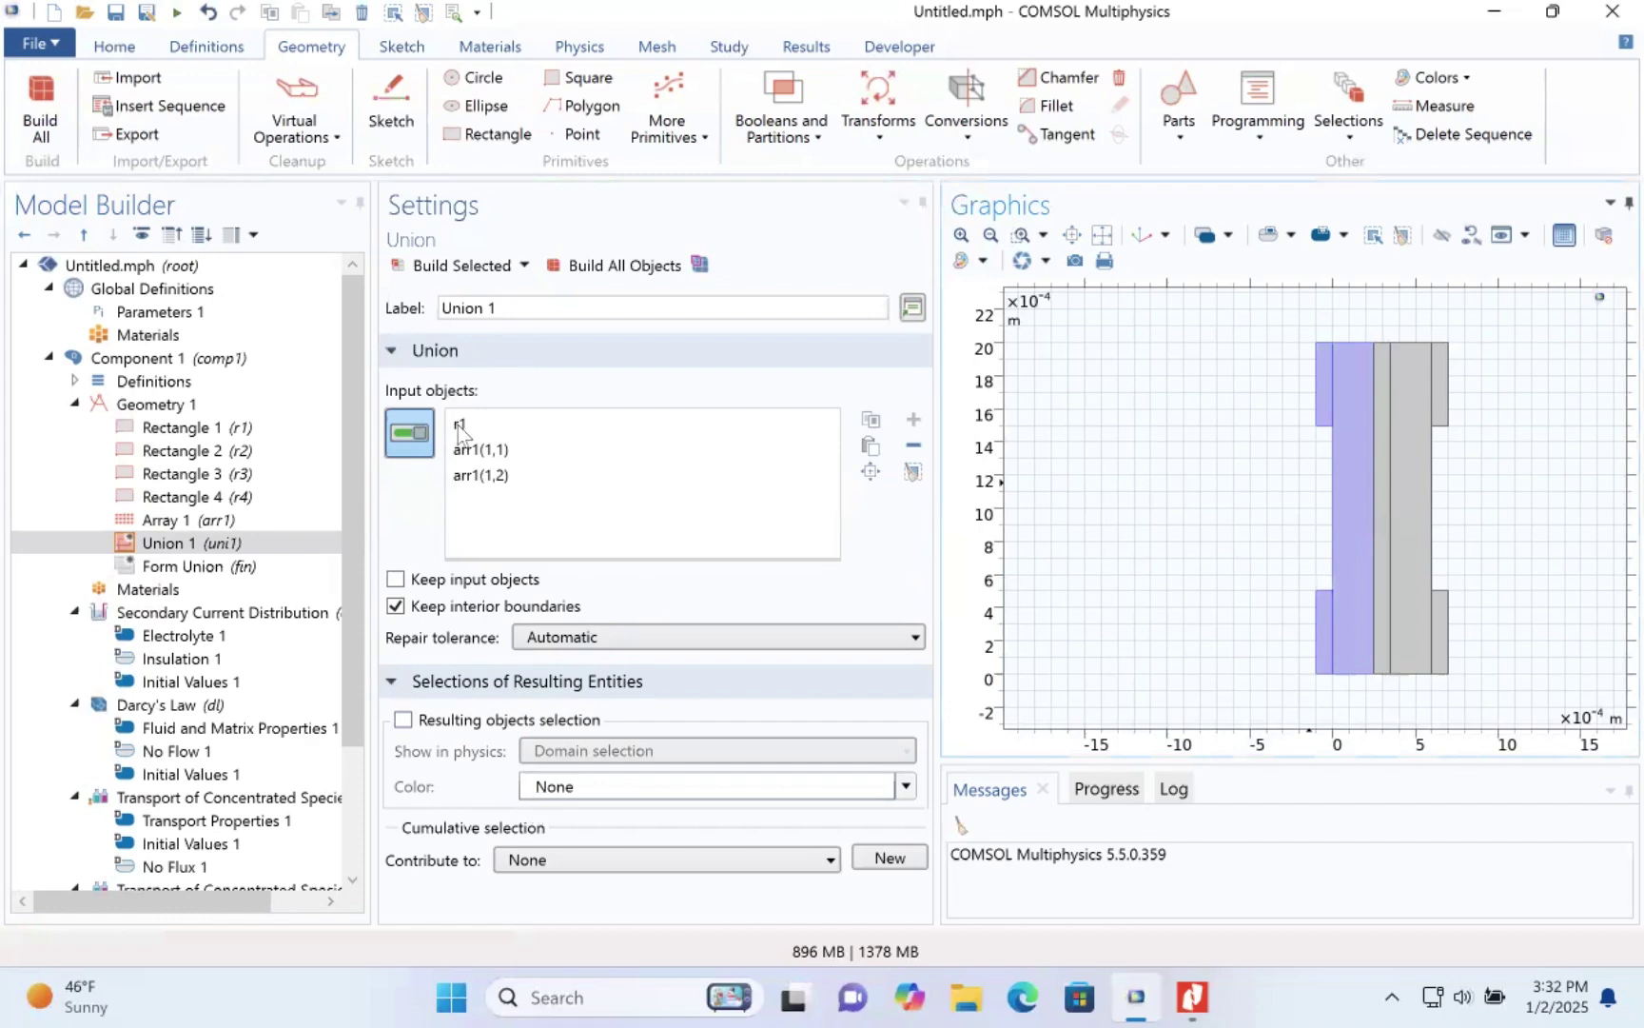
{"action": "left_click", "coordinate": [396, 607]}
- Create Union 2 of r3, arr1(2,1) and arr1(2,2) without interior boundaries, then build all objects
{"action": "left_click", "coordinate": [164, 409]}
{"action": "right_click", "coordinate": [164, 410]}
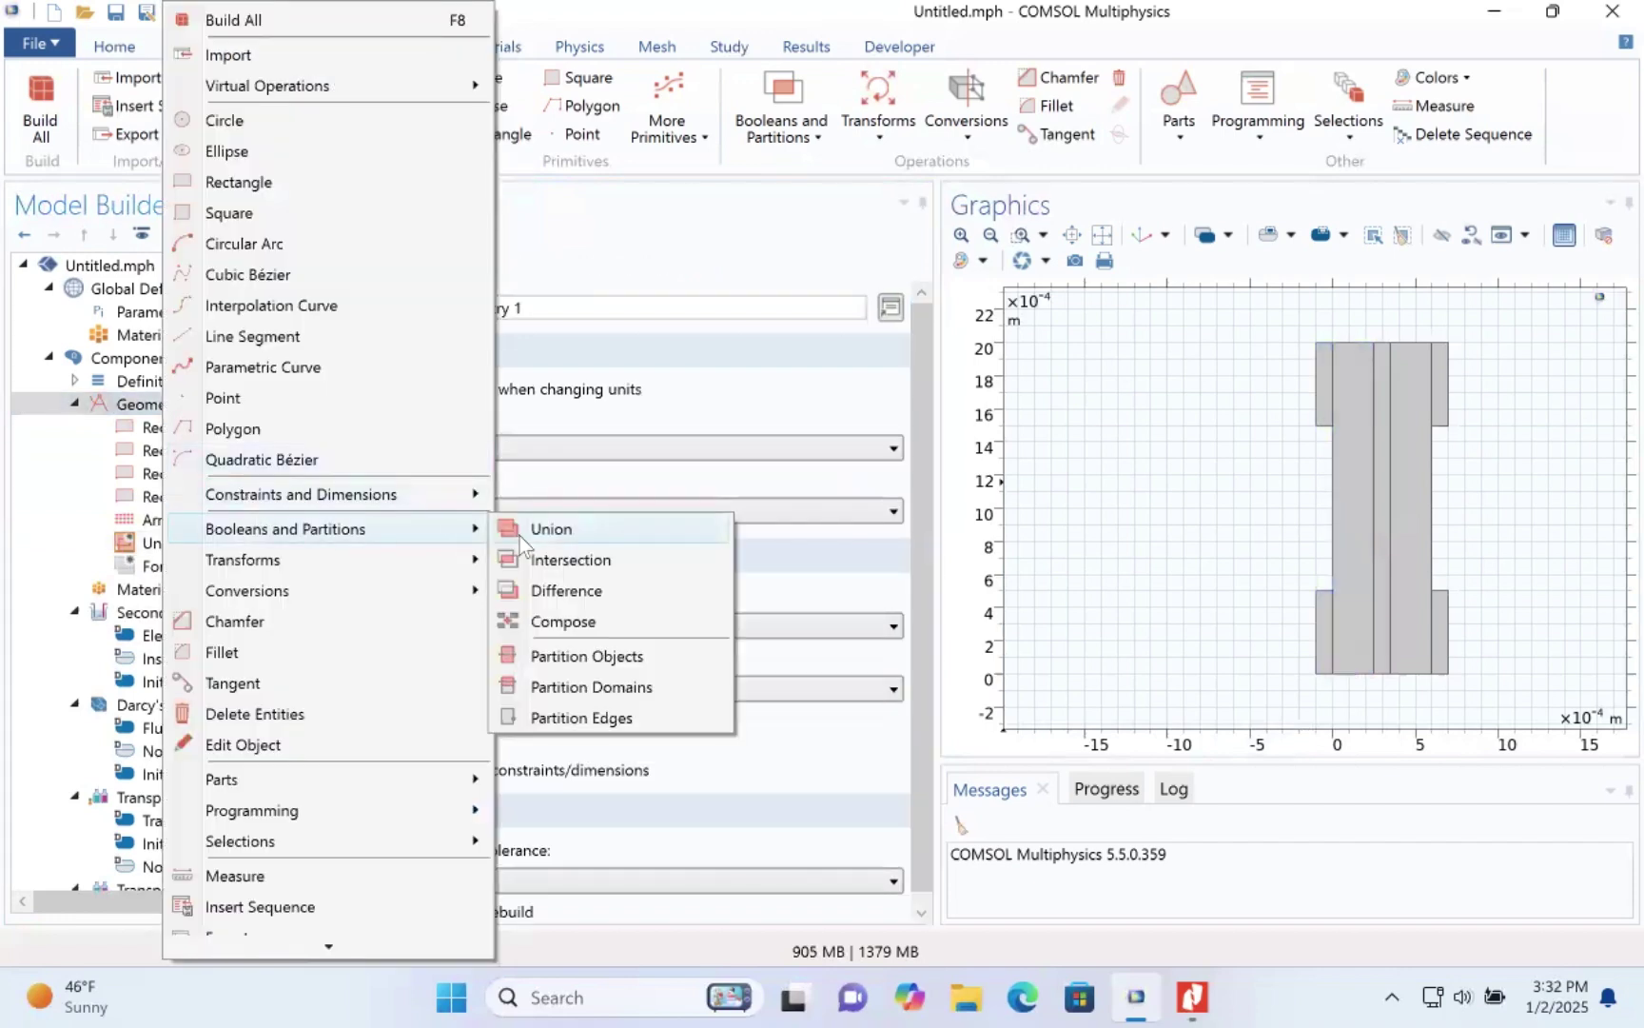
{"action": "left_click", "coordinate": [519, 535]}
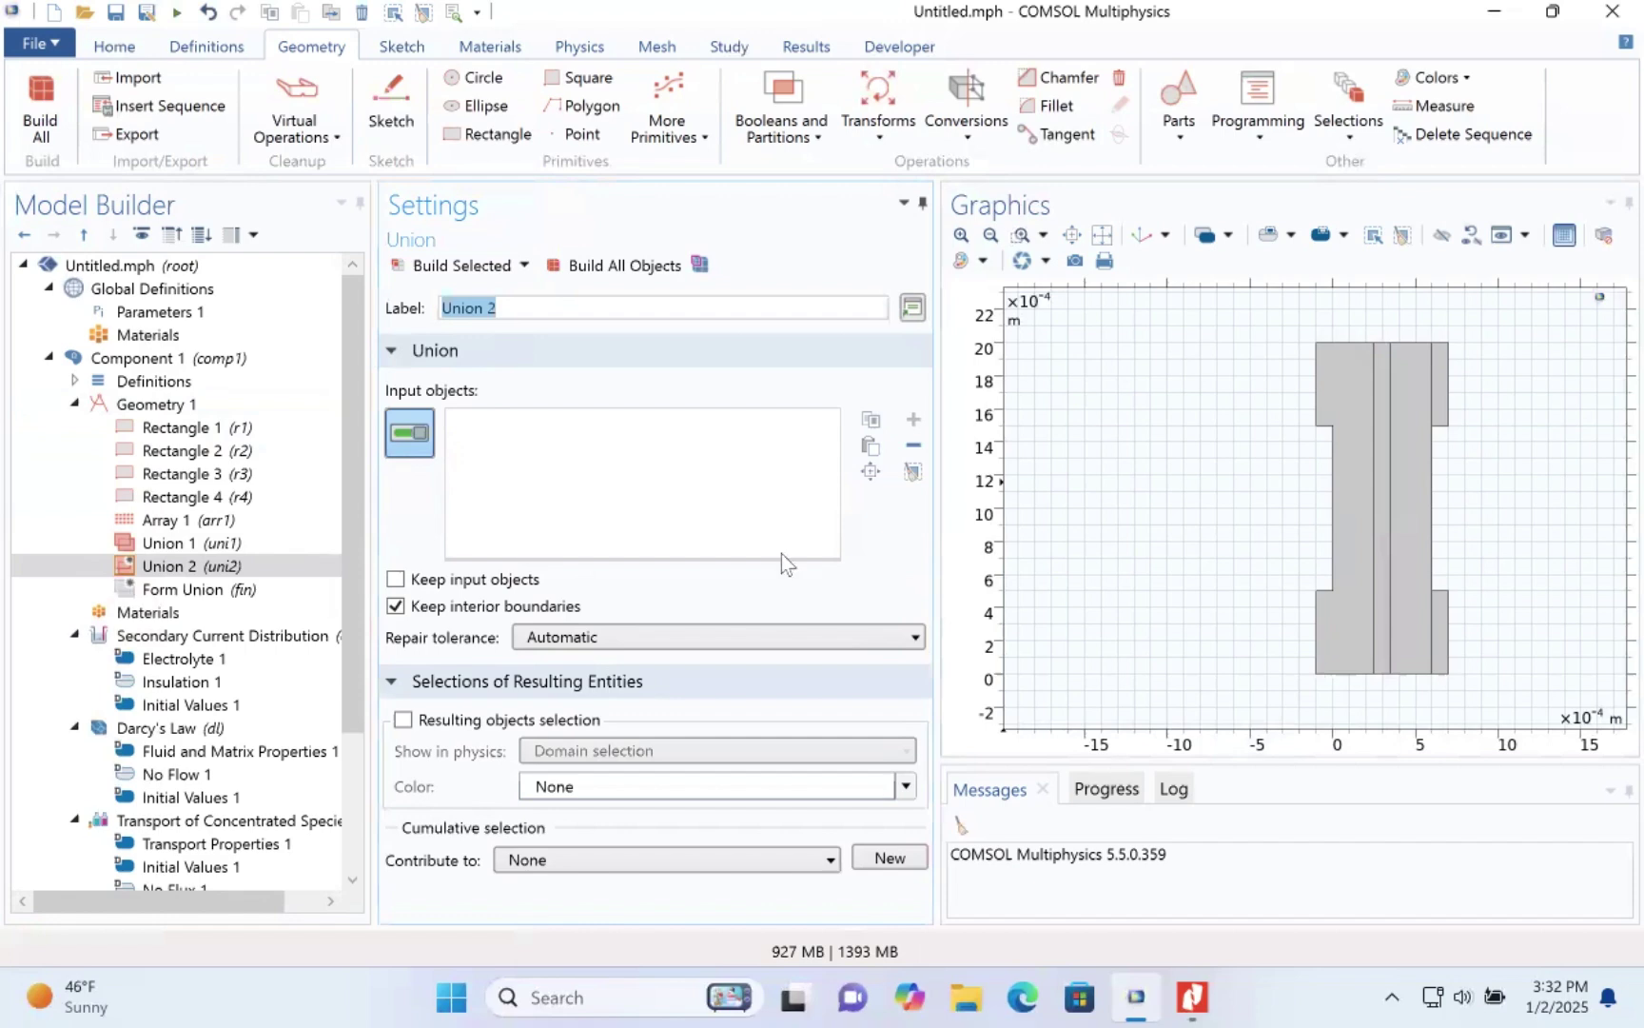
{"action": "left_click", "coordinate": [1441, 635]}
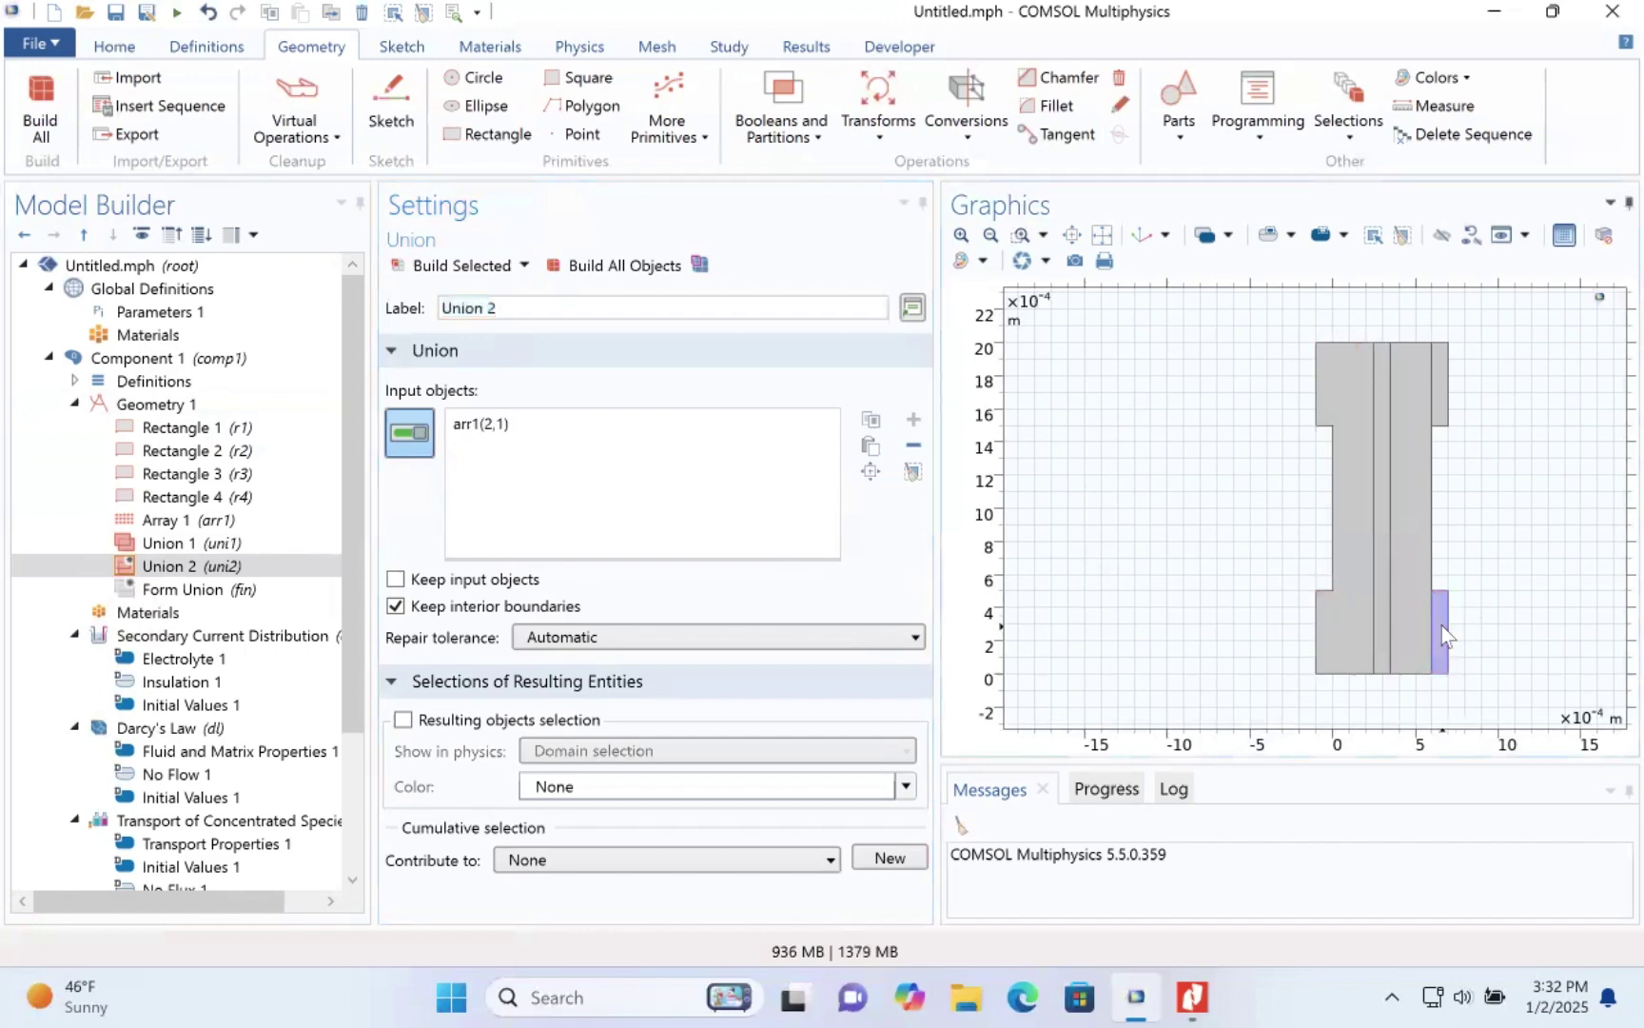
{"action": "left_click", "coordinate": [1446, 412]}
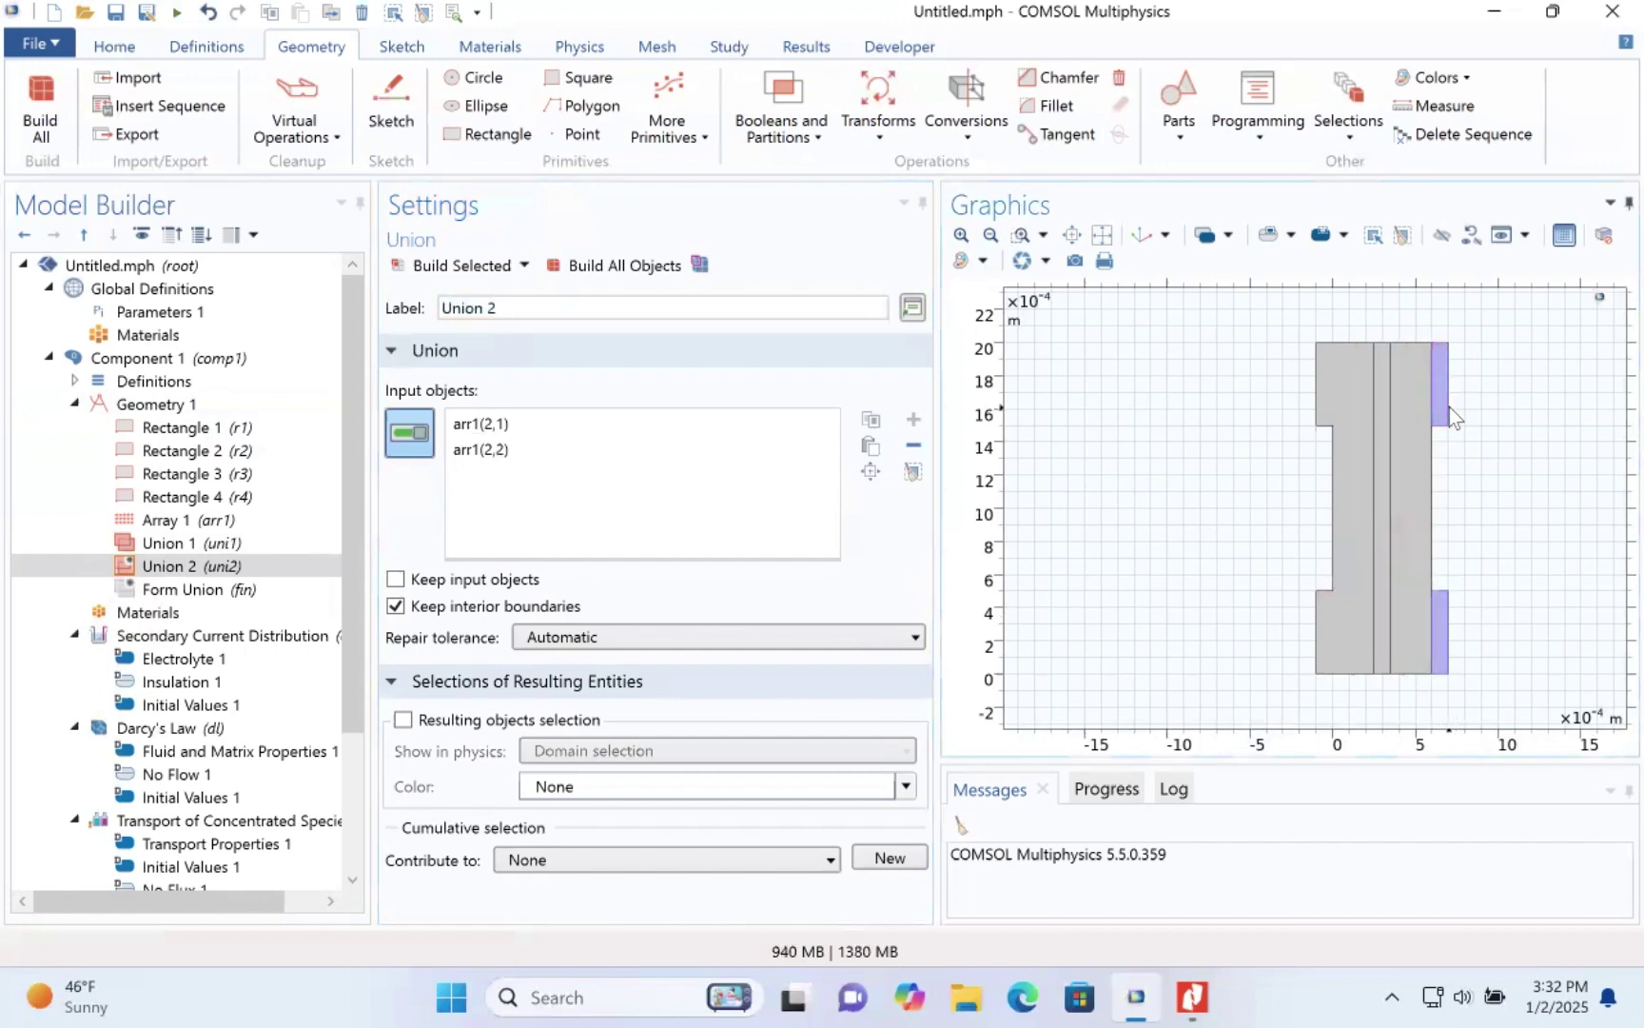
{"action": "left_click", "coordinate": [1416, 419]}
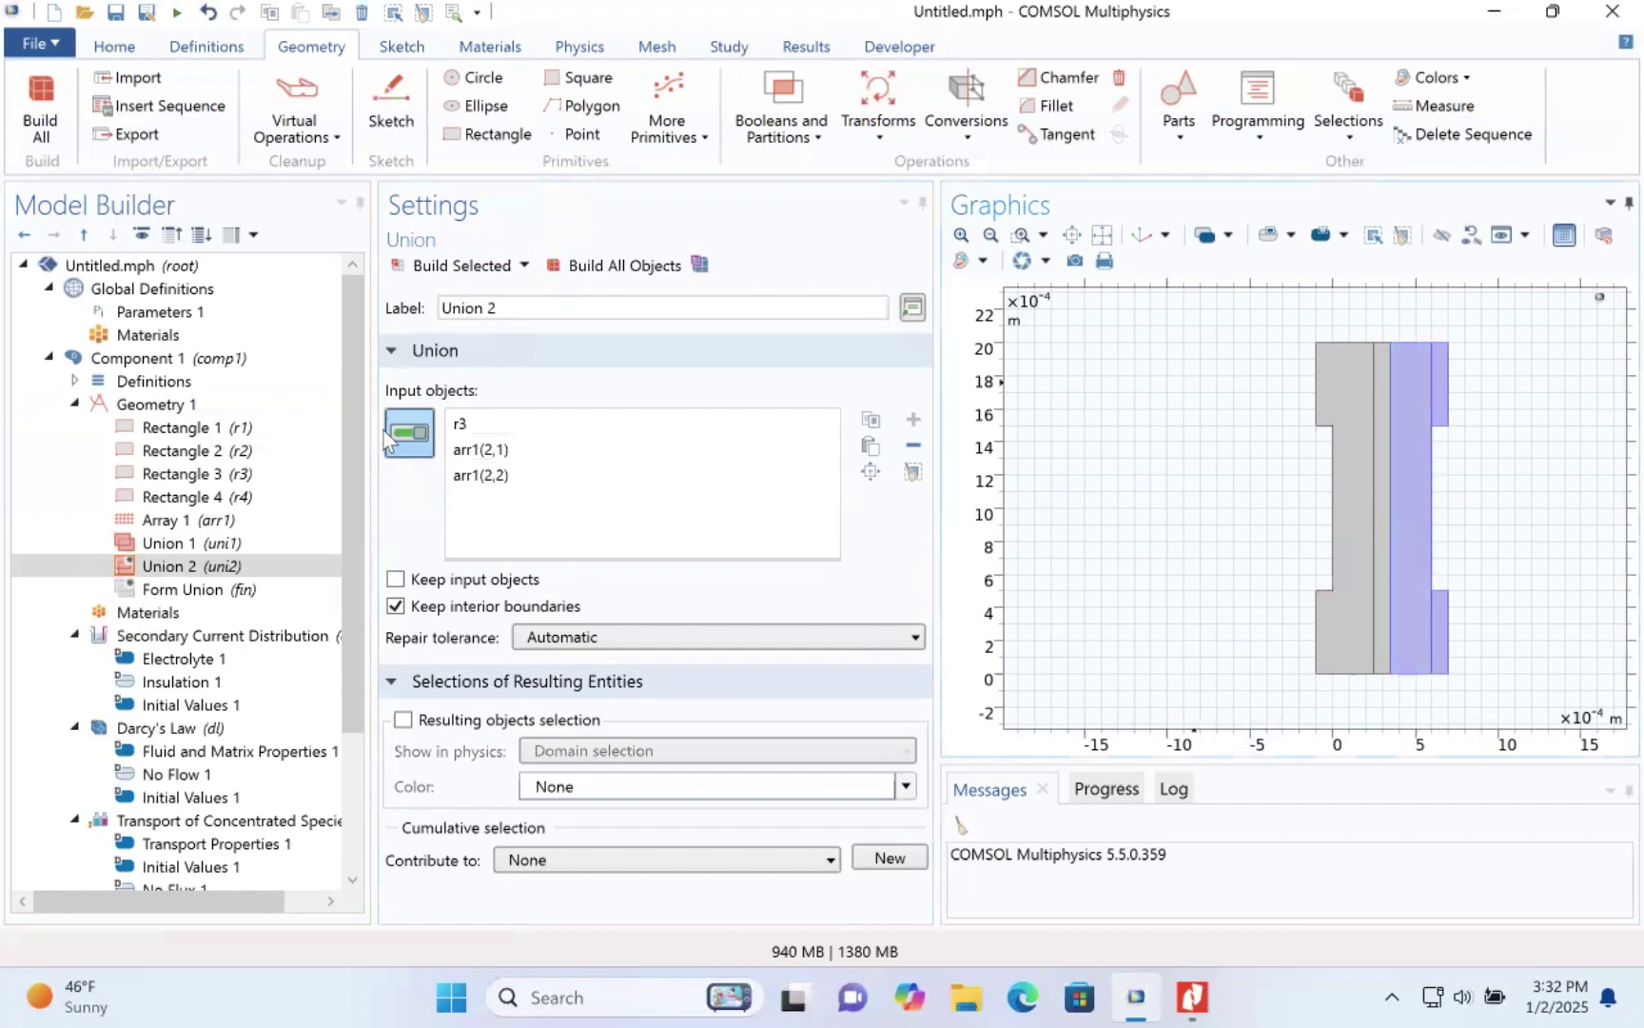
{"action": "left_click", "coordinate": [396, 606]}
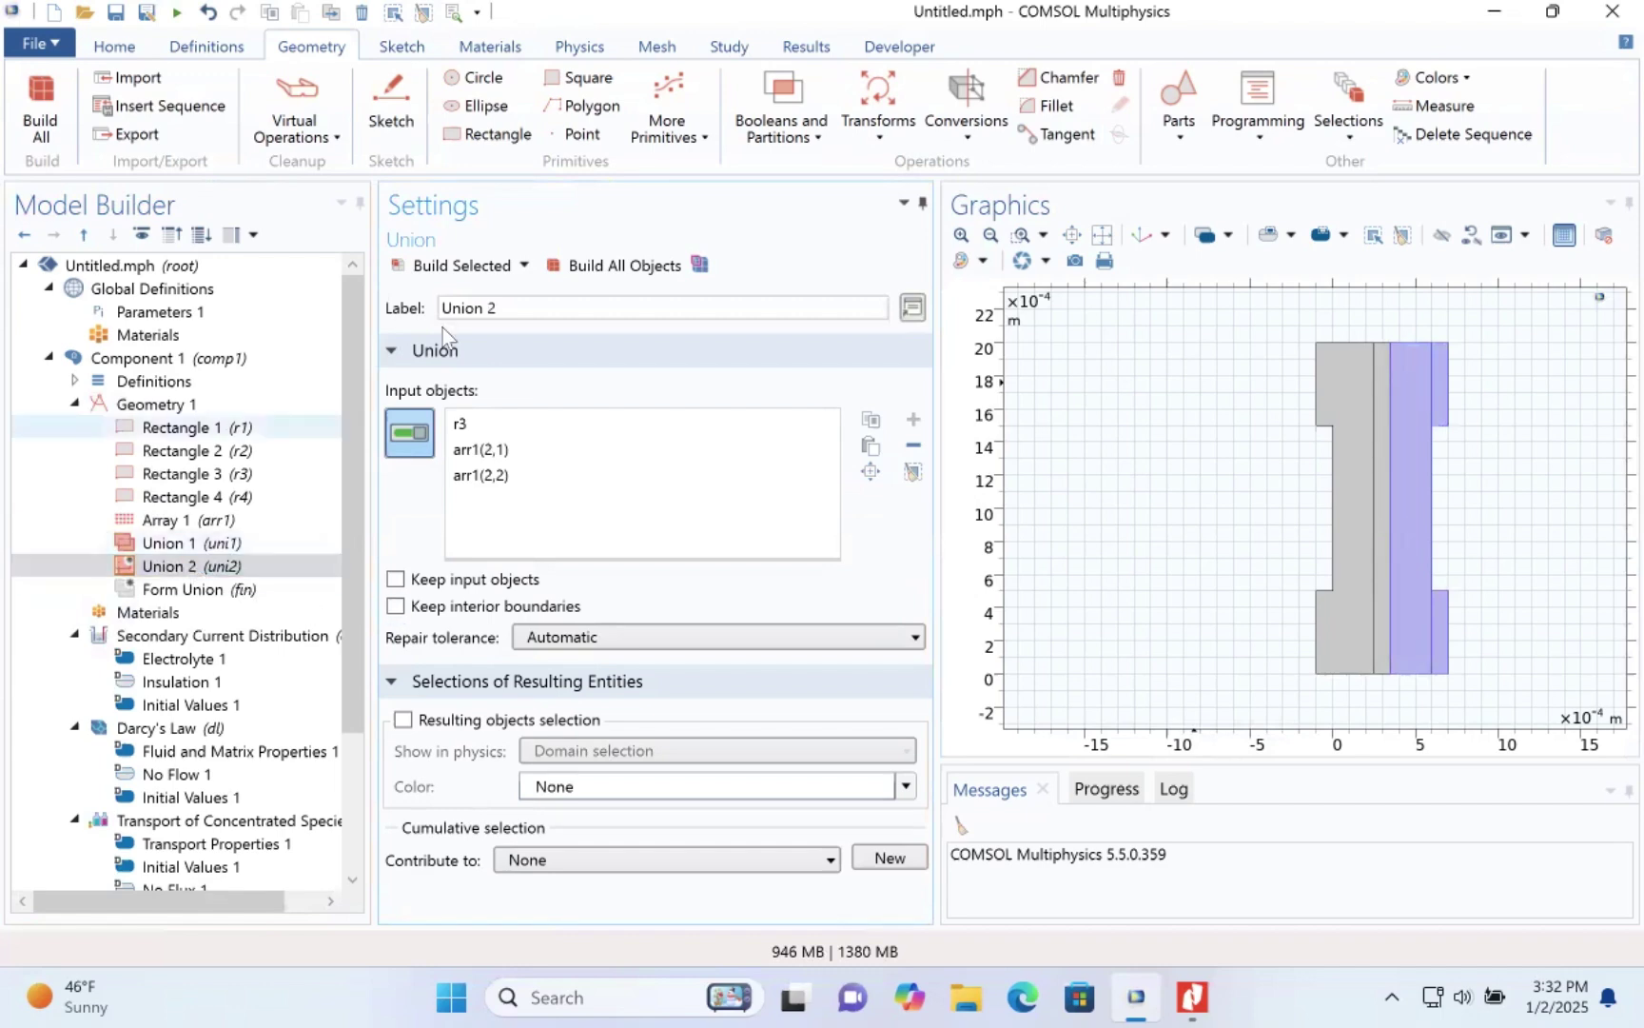
{"action": "left_click", "coordinate": [613, 271]}
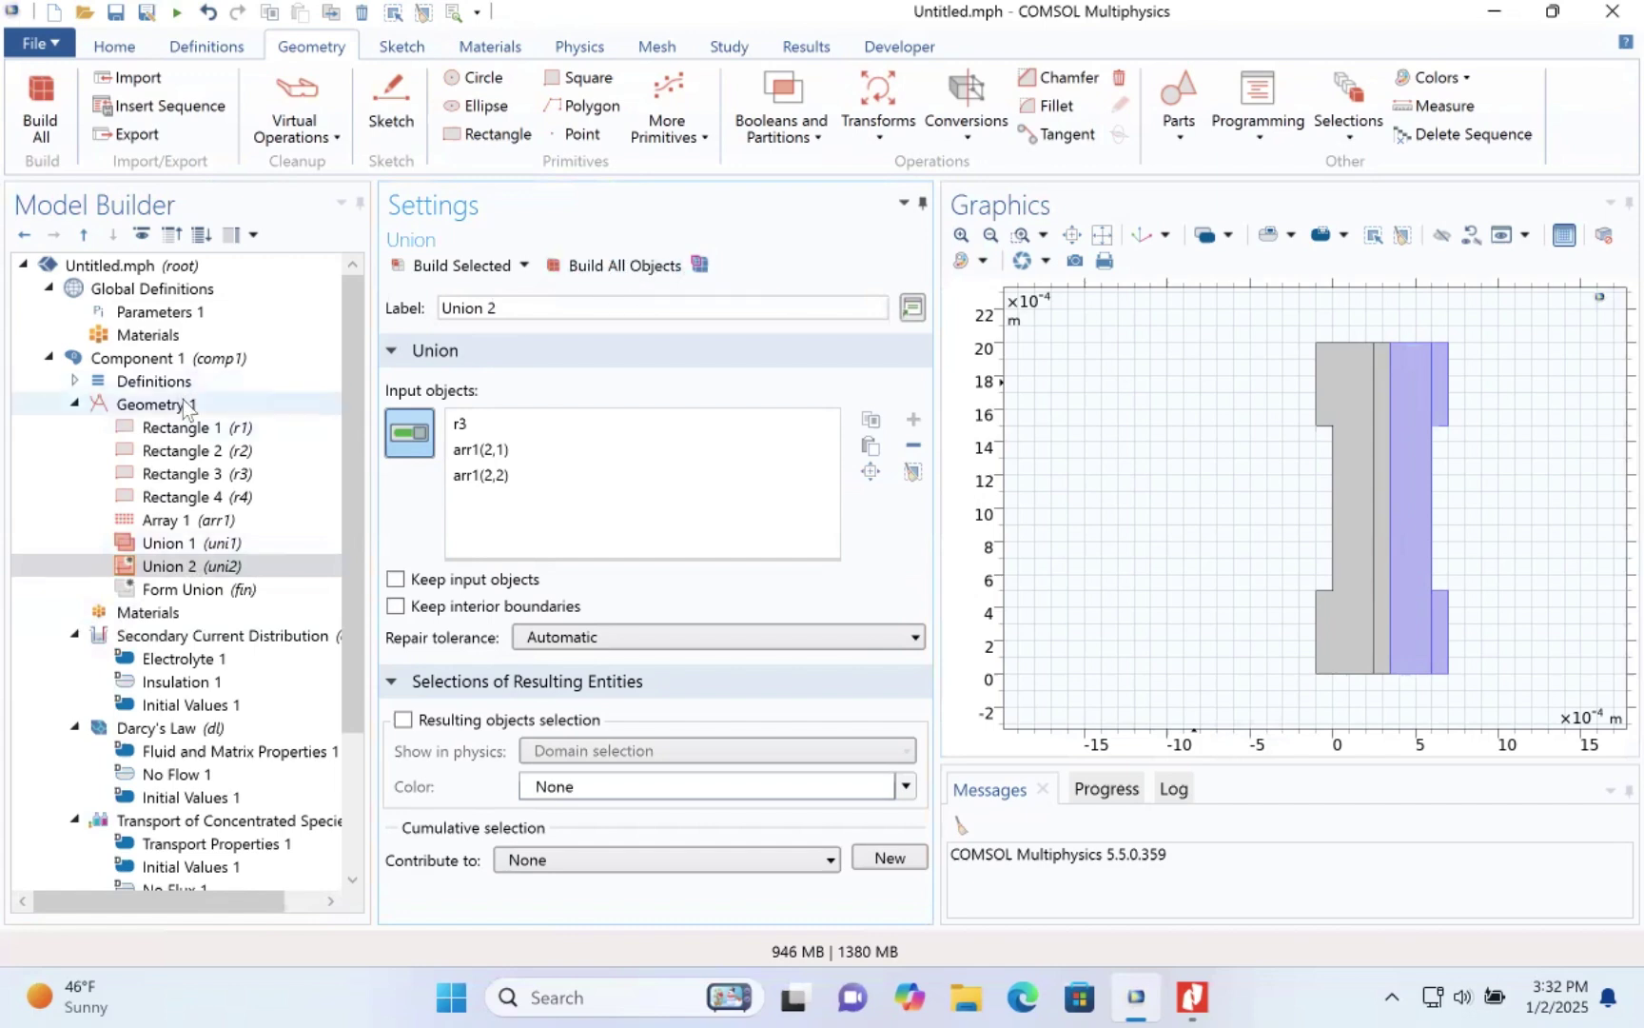
- Build all of Geometry 1, yielding 3 domains, 22 boundaries and 20 vertices
{"action": "left_click", "coordinate": [184, 398]}
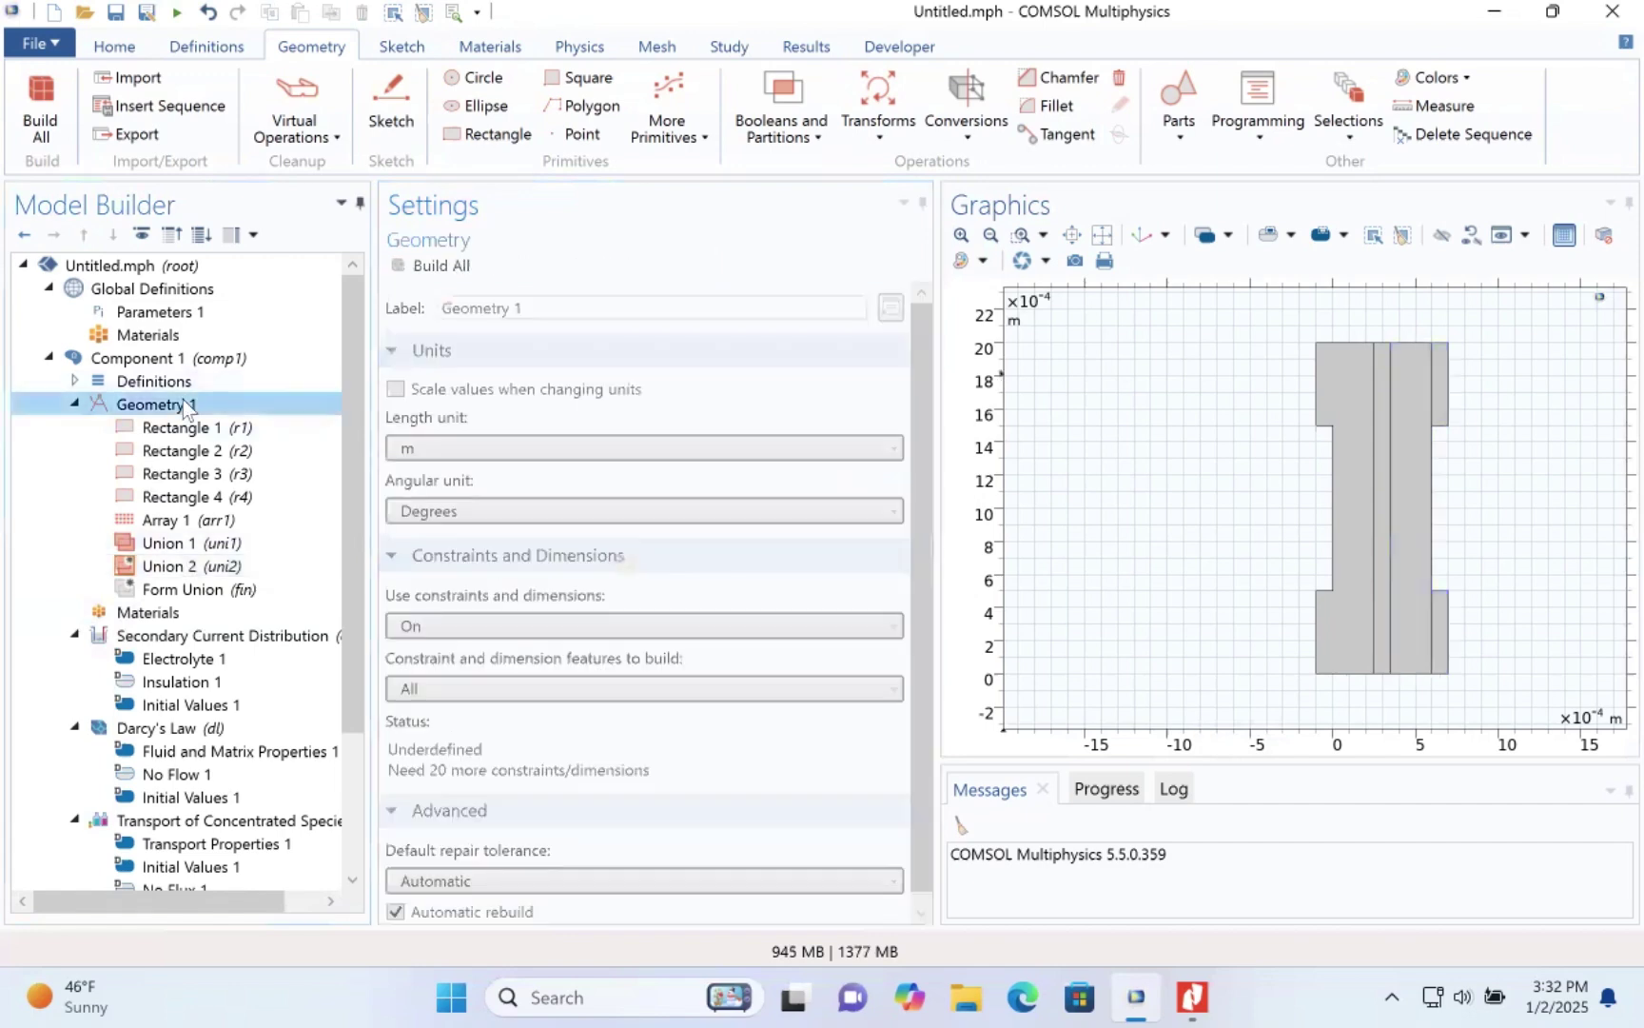
{"action": "left_click", "coordinate": [450, 266]}
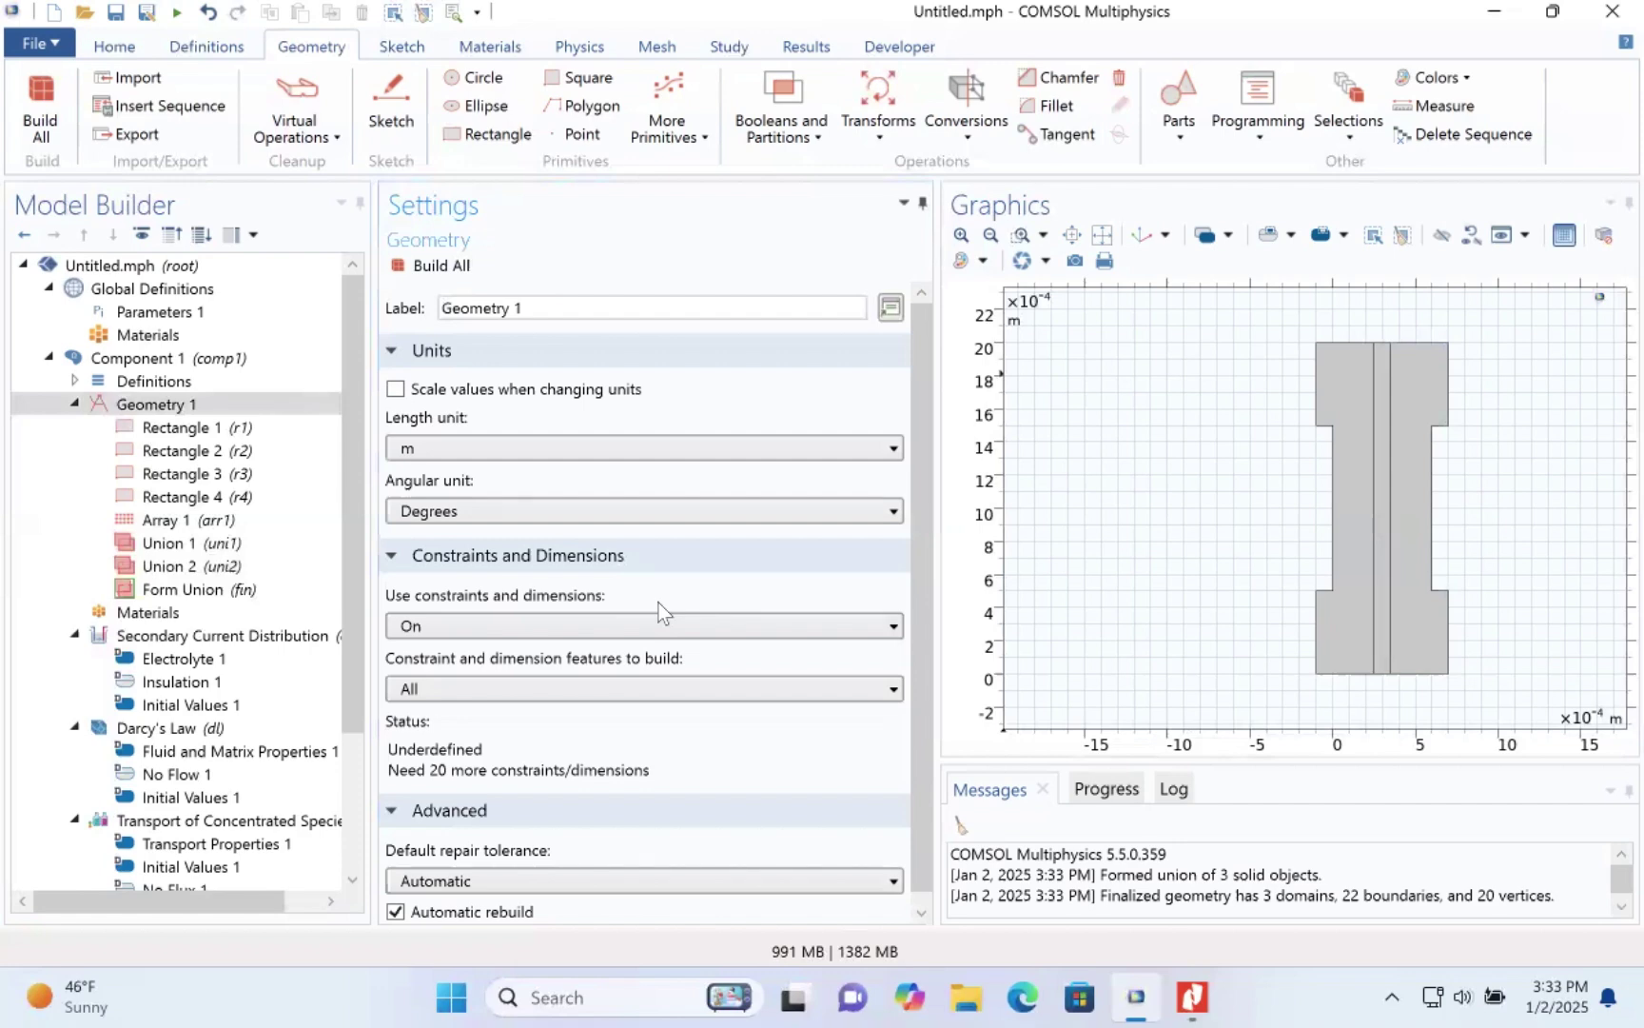
- Collapse the Geometry 1 node in the Model Builder tree
{"action": "left_click", "coordinate": [360, 779]}
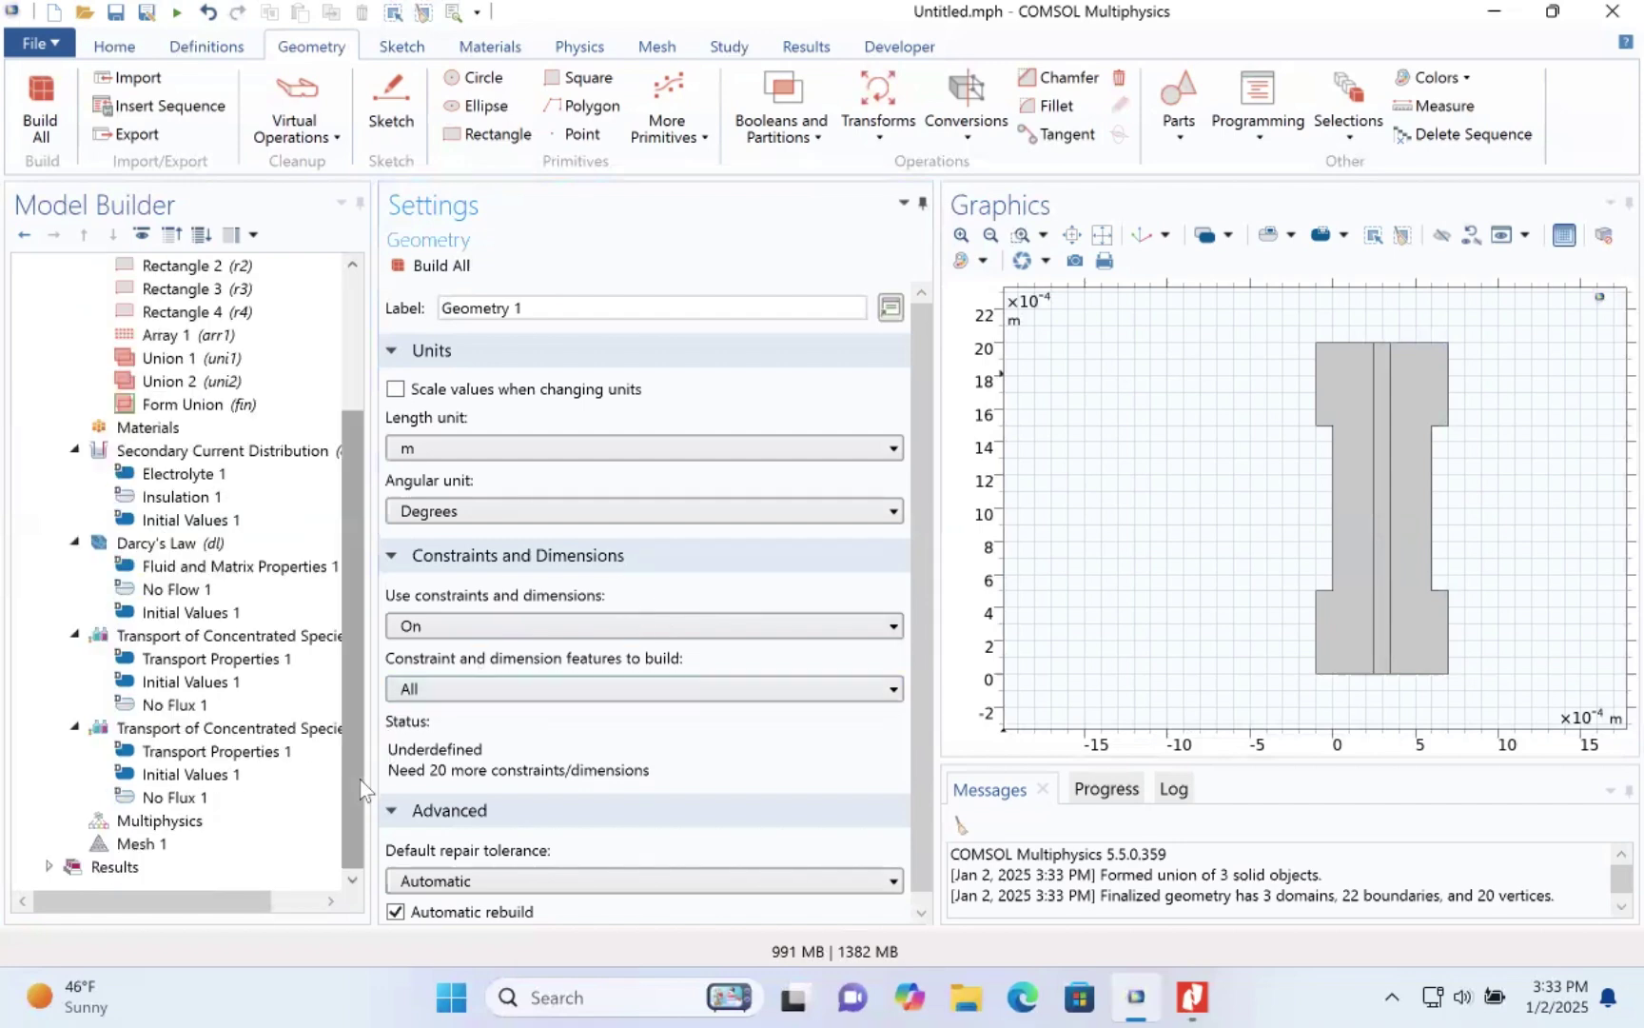
{"action": "left_click_drag", "start_coordinate": [359, 788], "coordinate": [400, 594]}
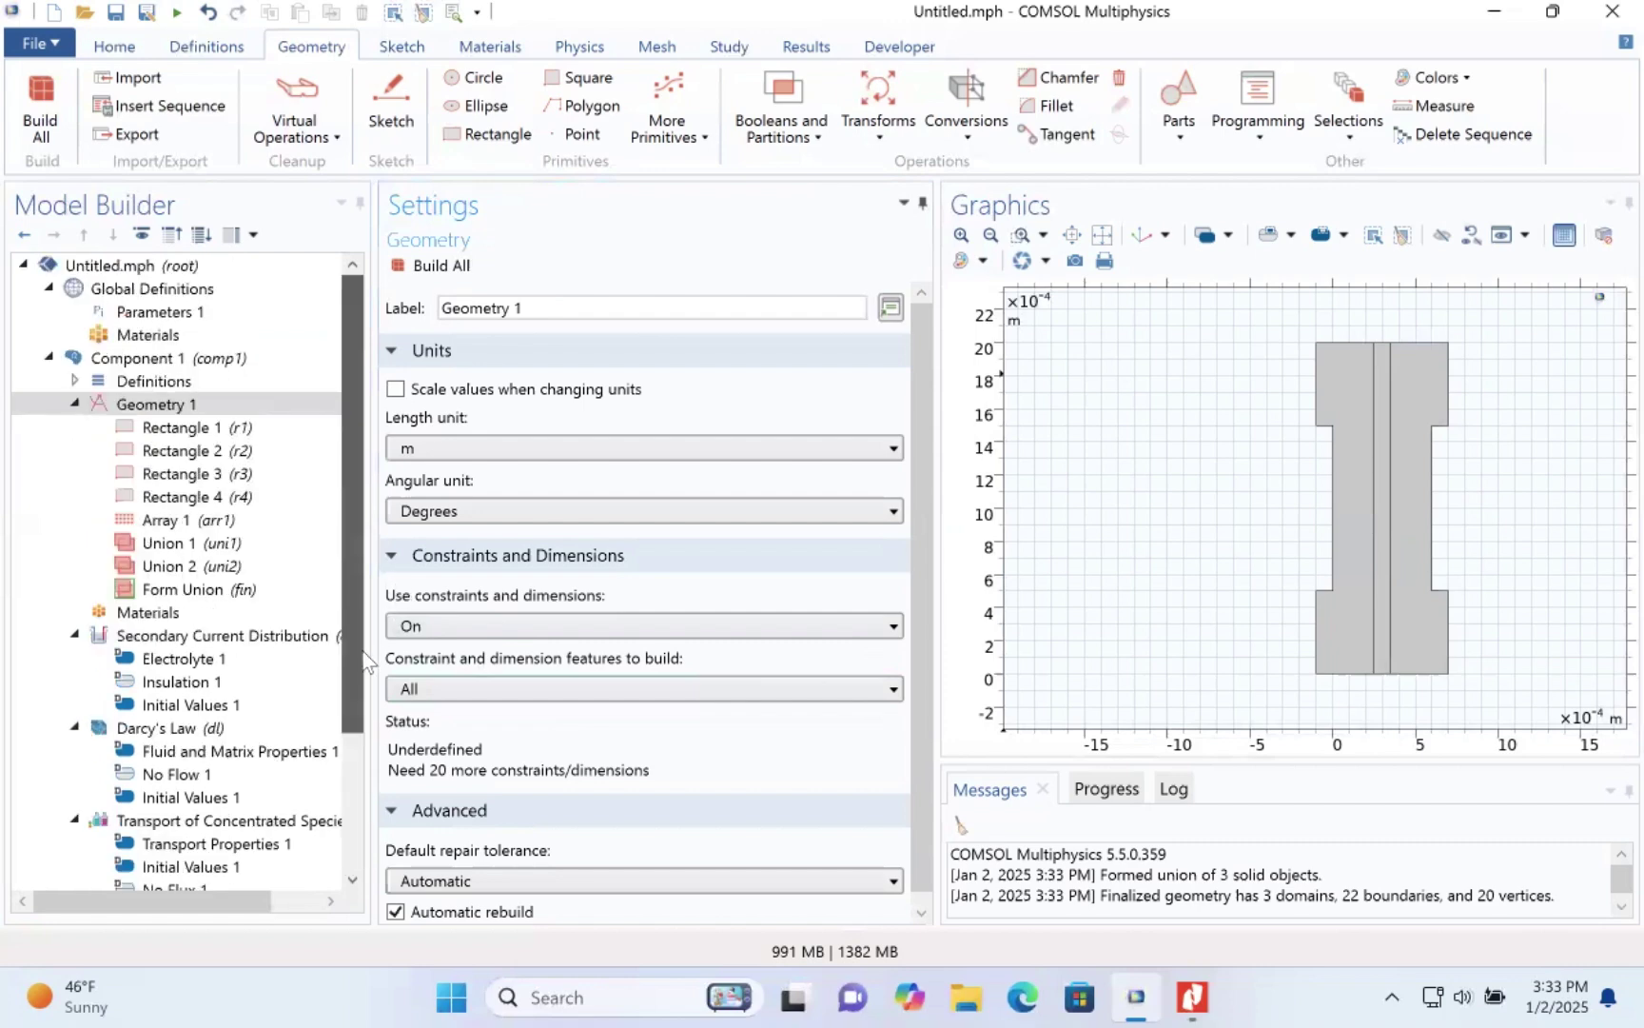
{"action": "left_click", "coordinate": [344, 821]}
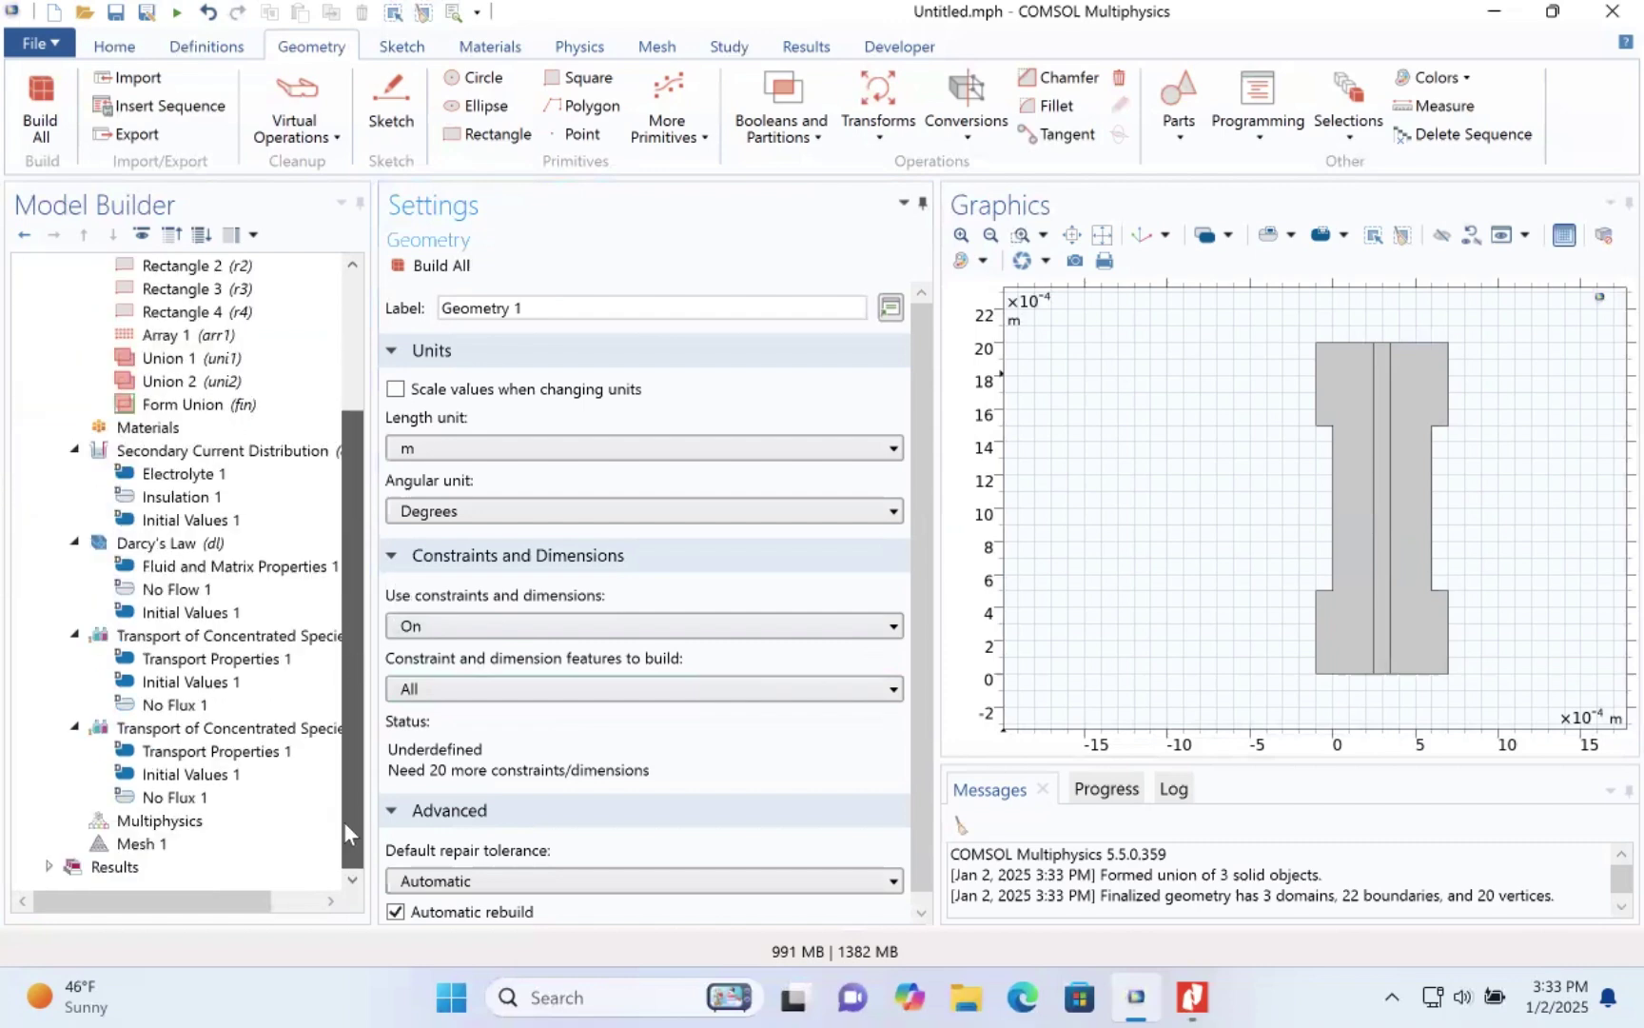
{"action": "left_click_drag", "start_coordinate": [343, 822], "coordinate": [362, 621]}
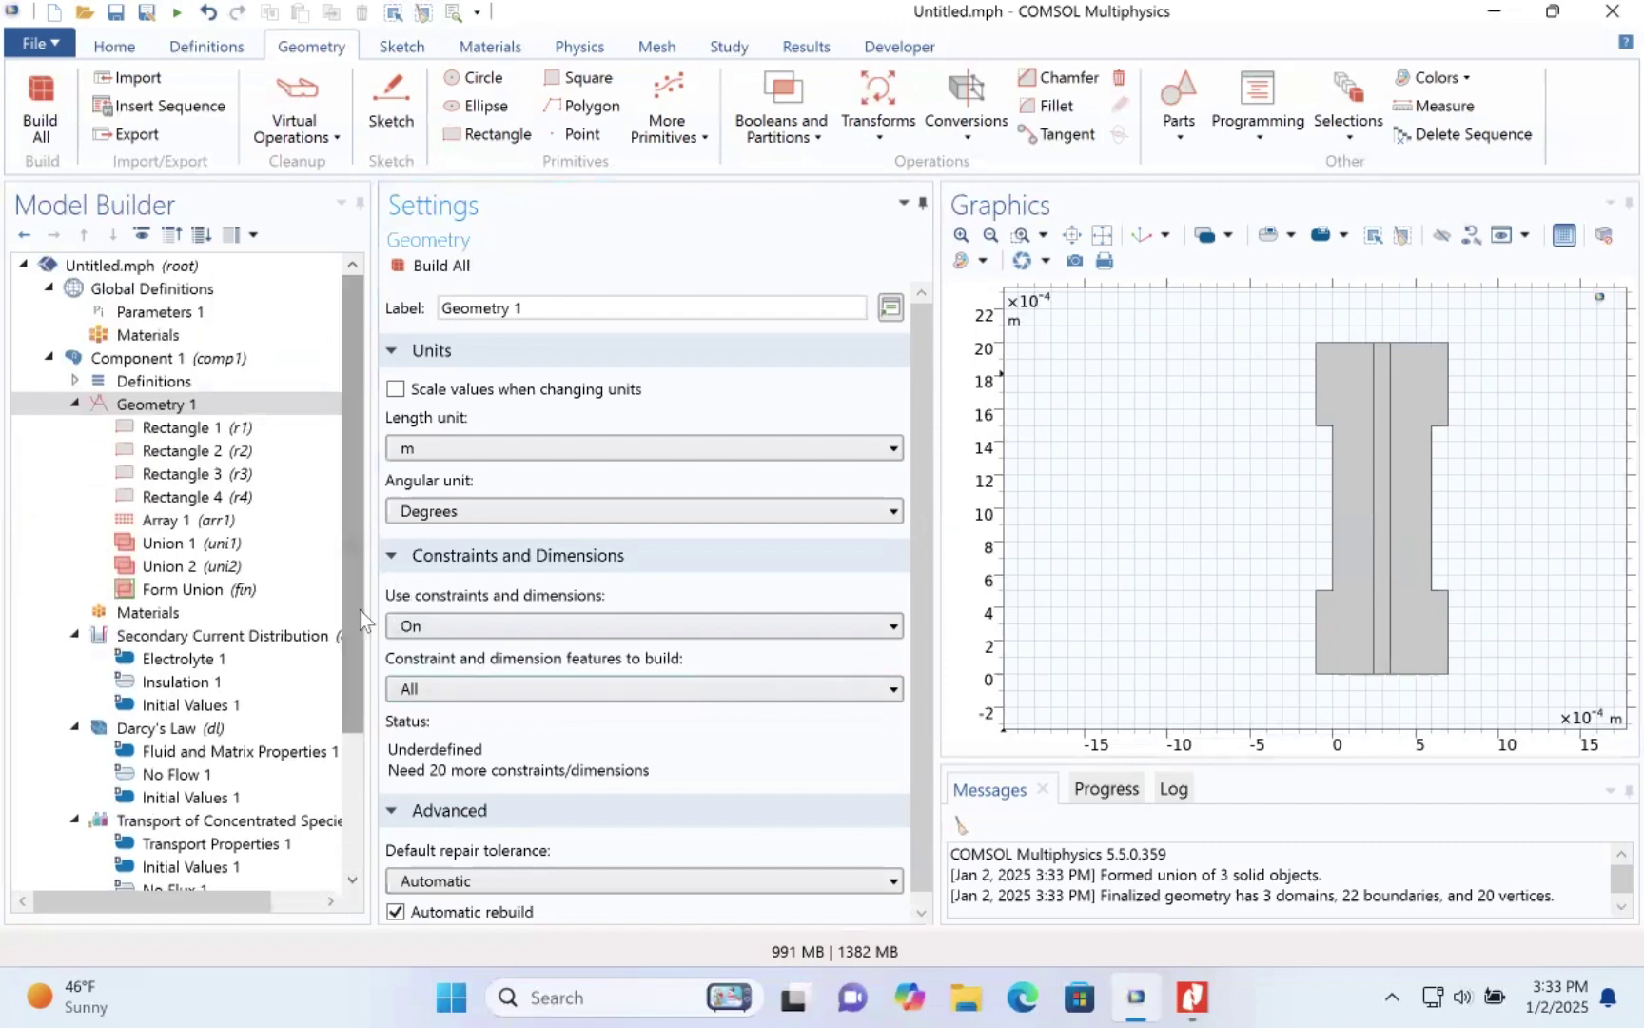
{"action": "left_click", "coordinate": [106, 405]}
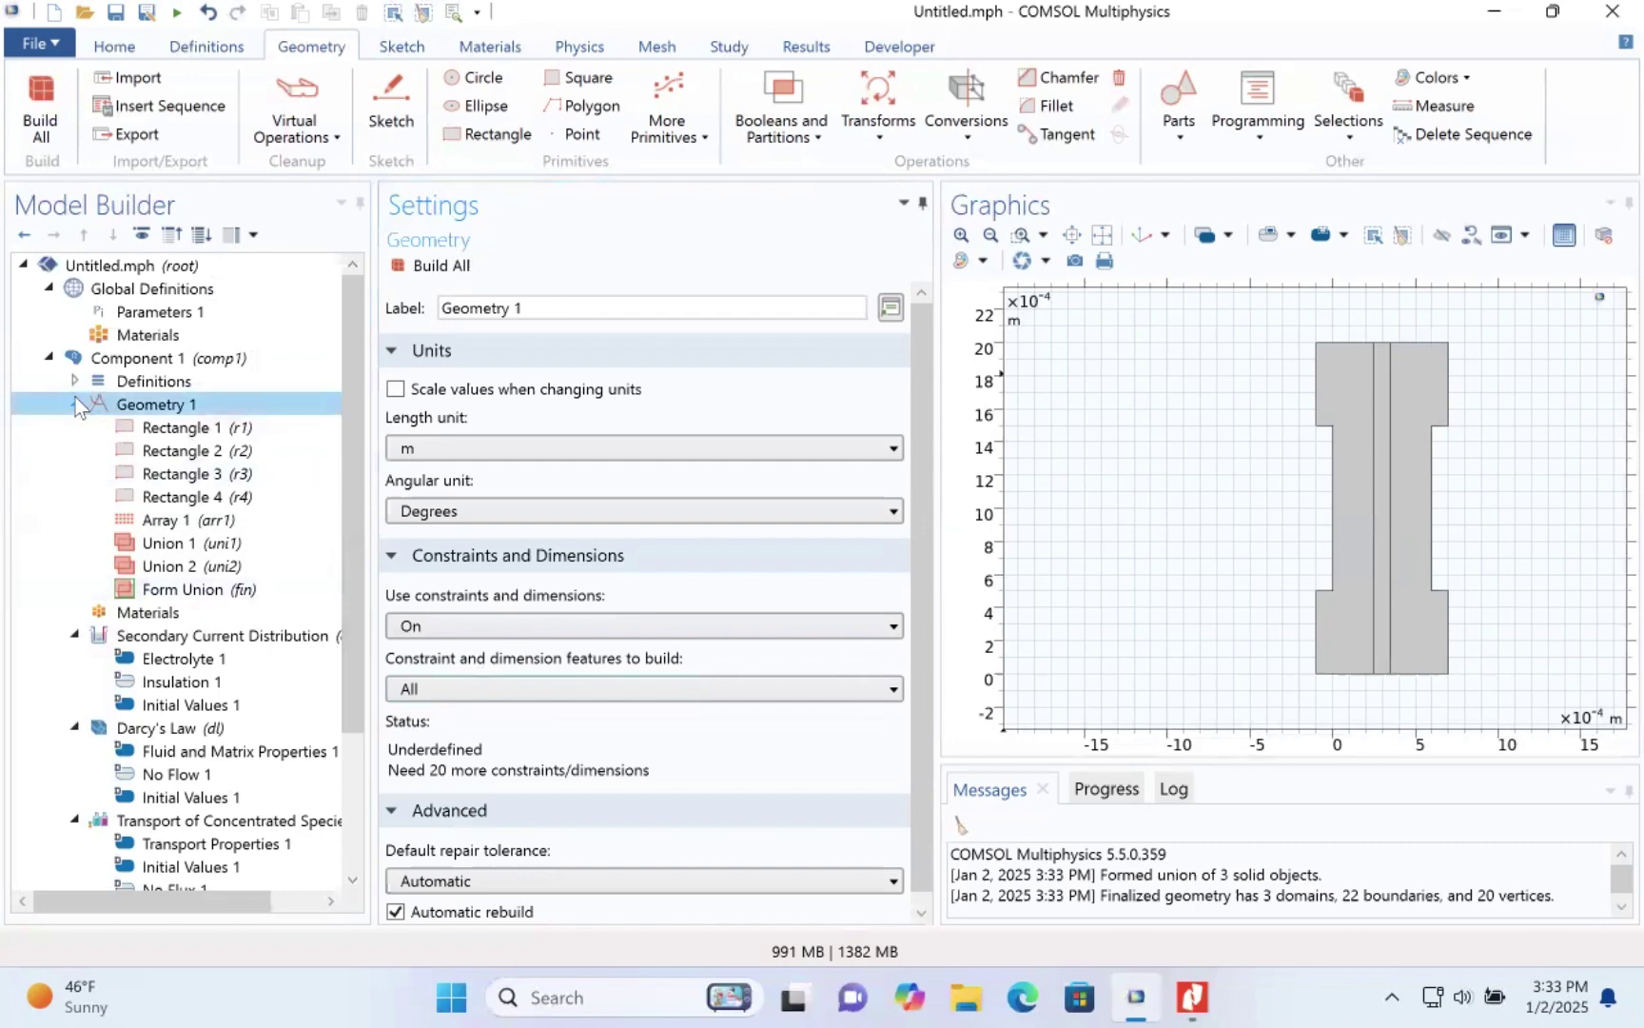
{"action": "left_click", "coordinate": [75, 404]}
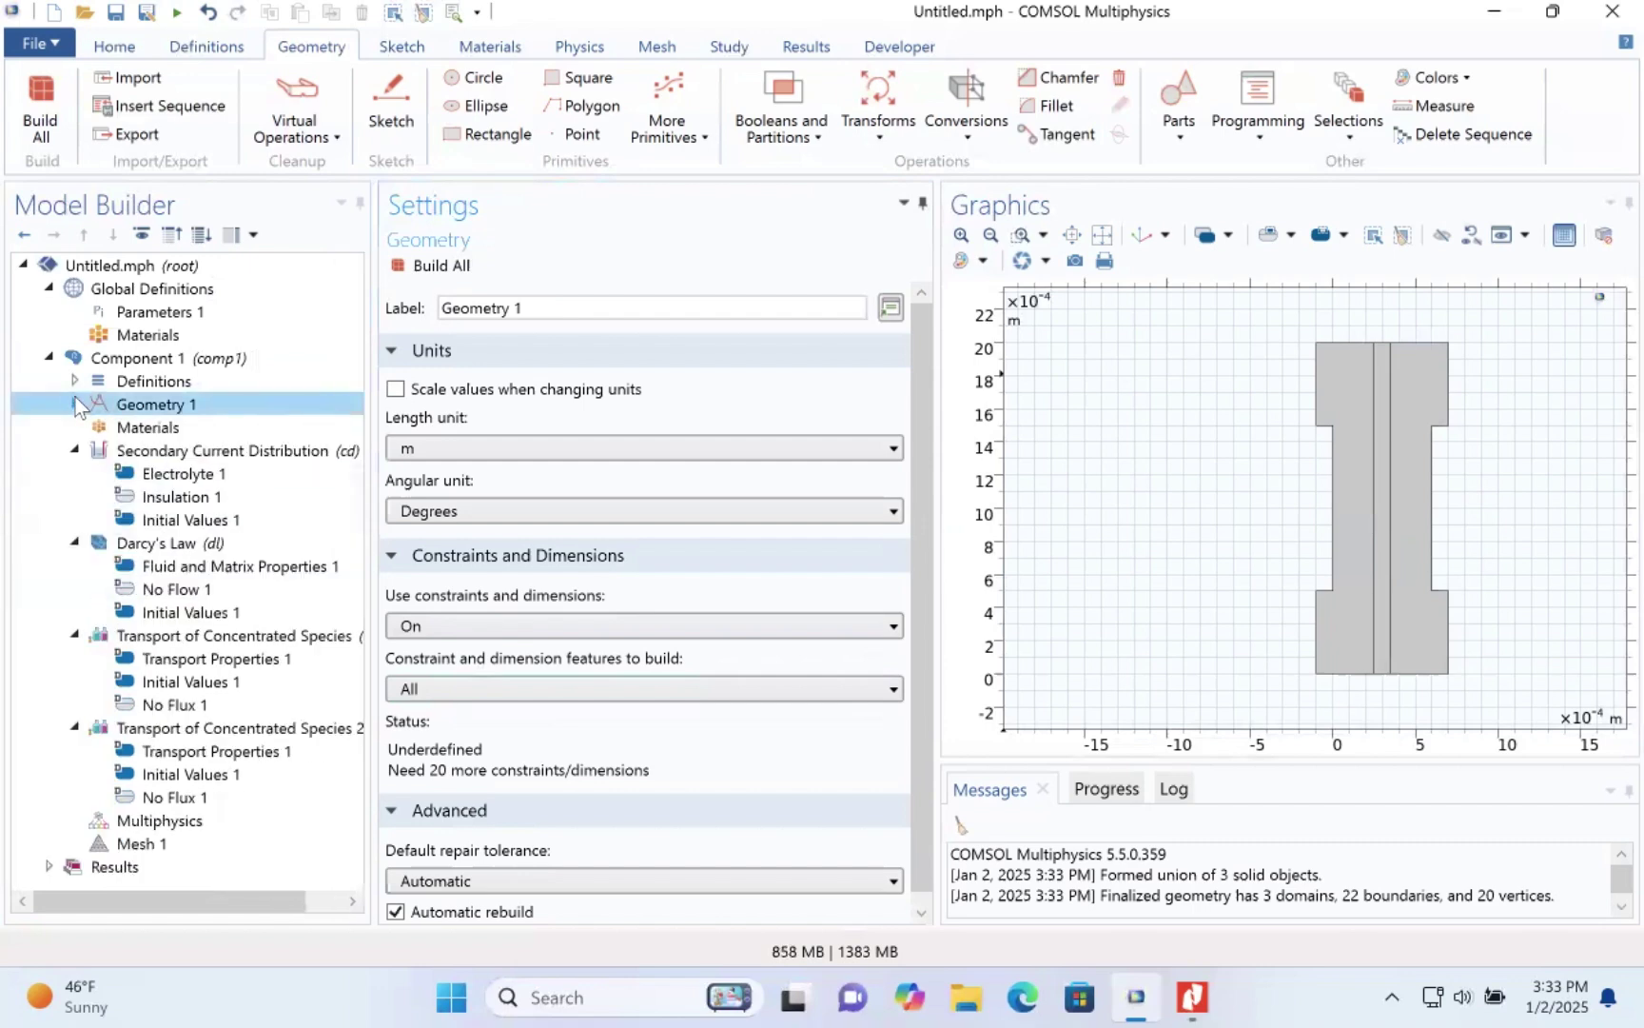